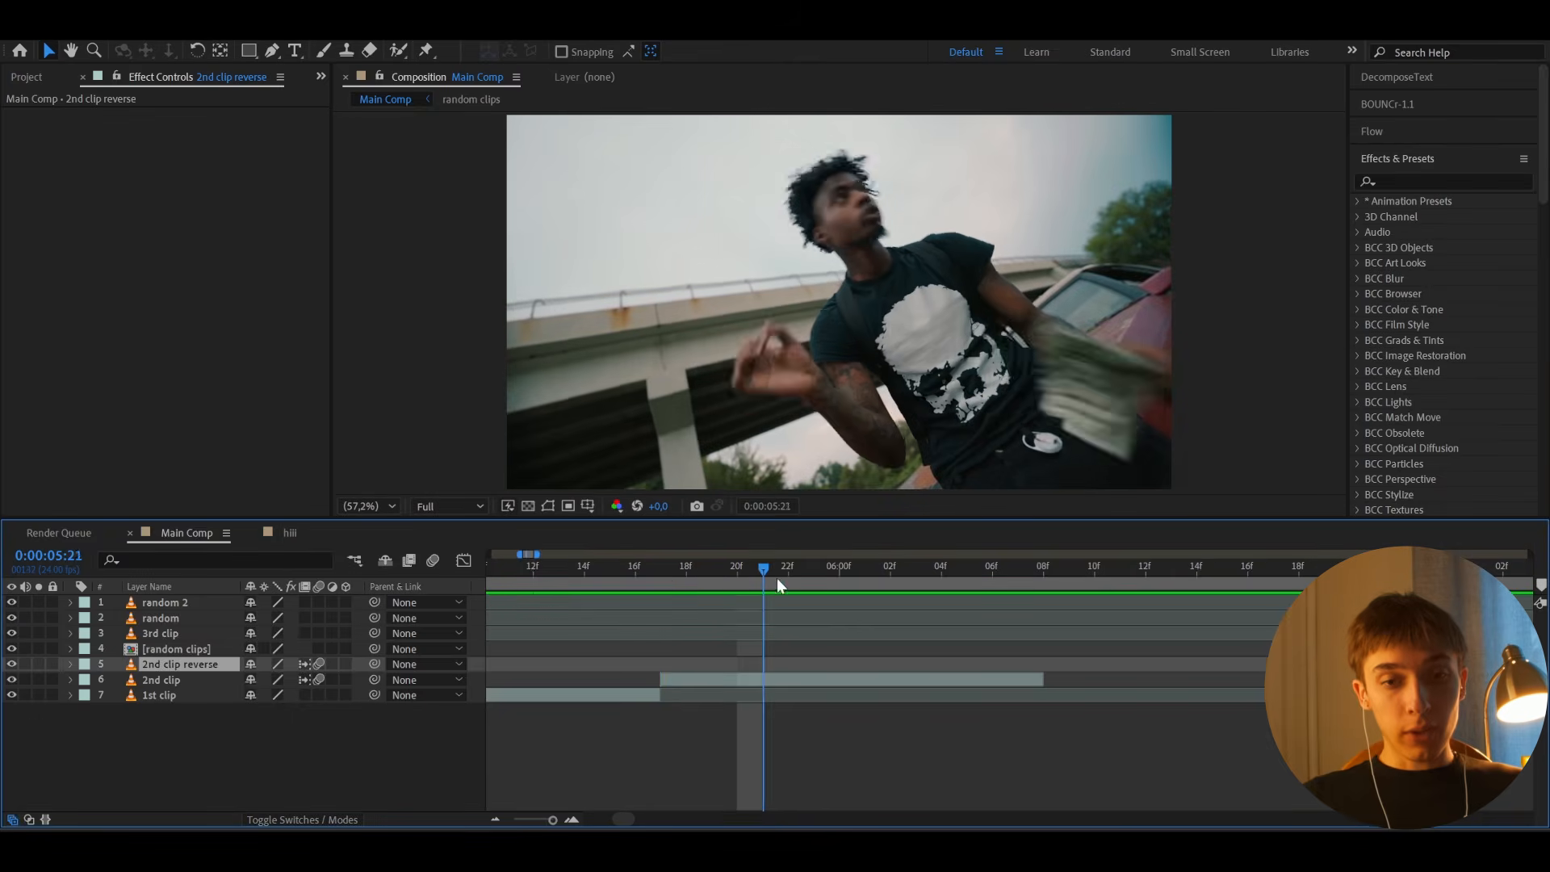
Step: Move the 2nd clip layer to start at about 0:00:06:10, opening a gap after the end of the 1st clip
left_click(717, 680)
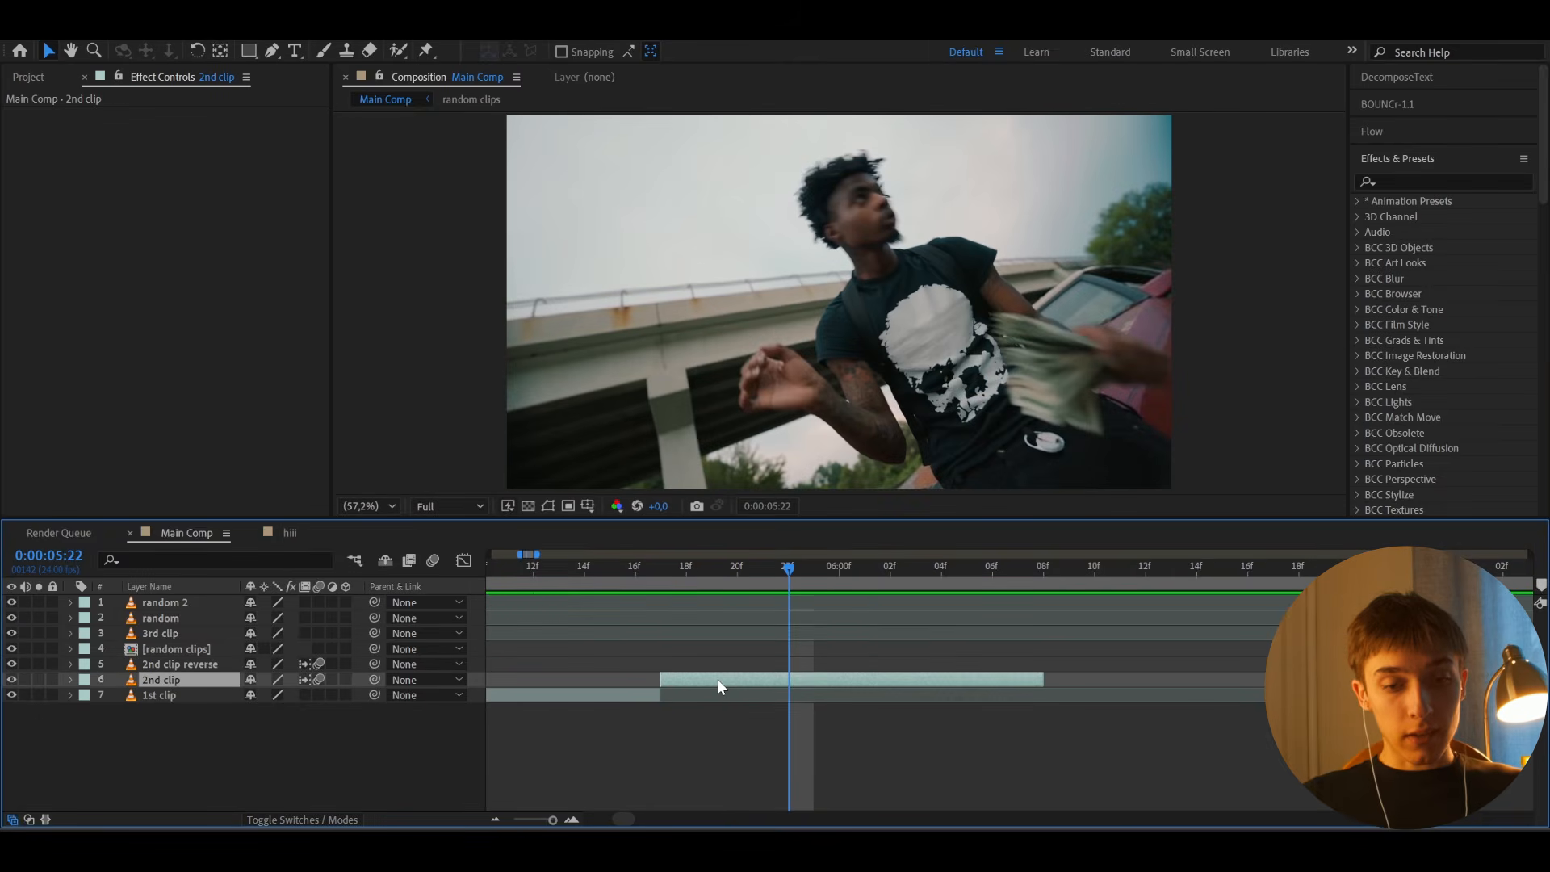
left_click_drag(717, 680, 1153, 653)
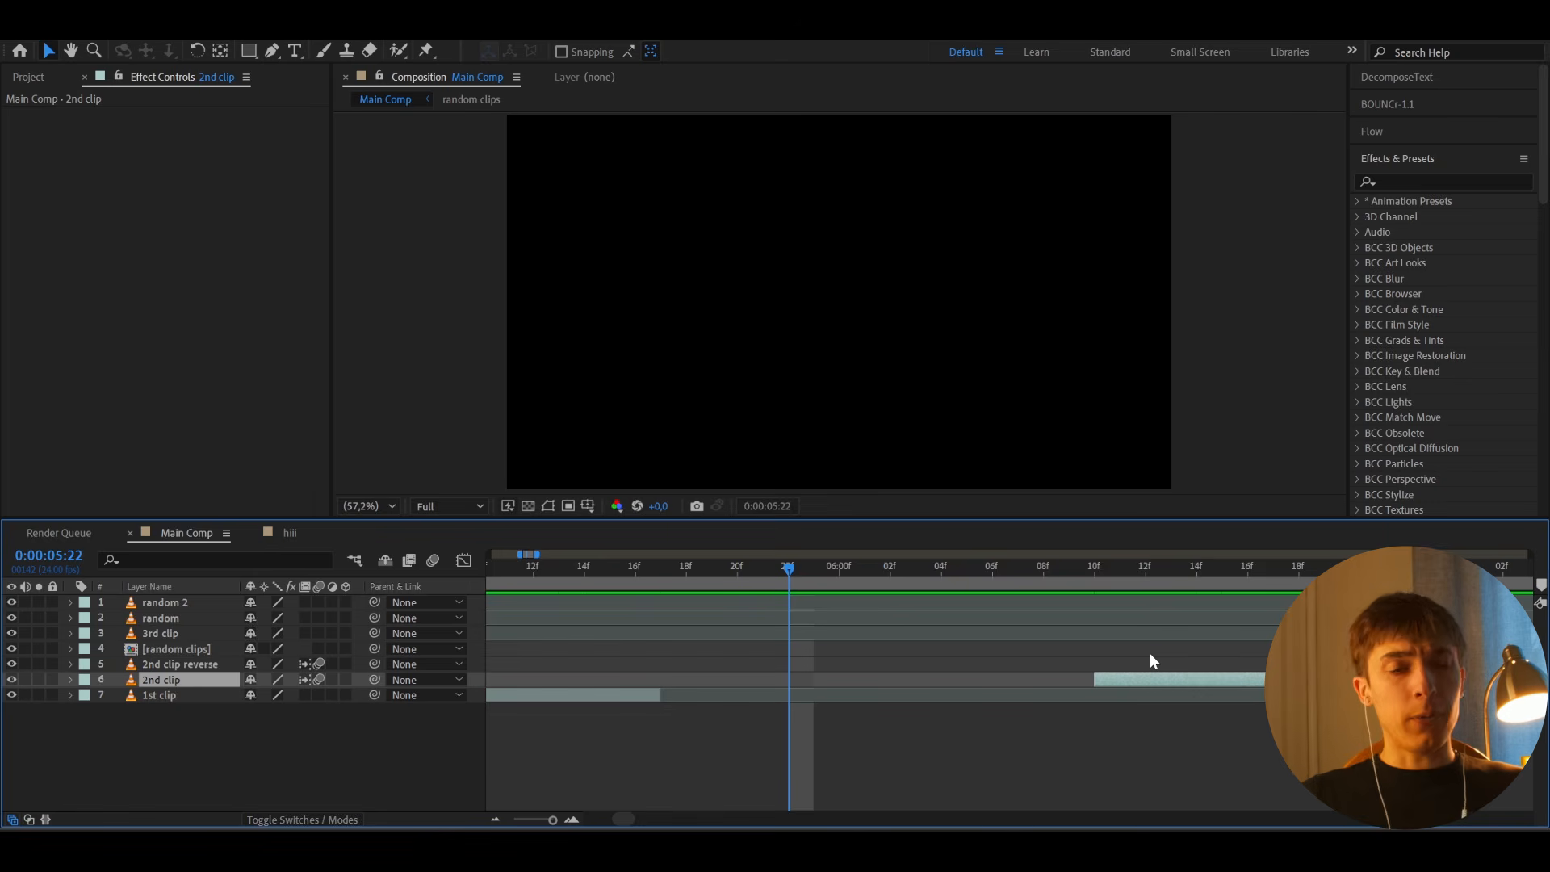
left_click(660, 568)
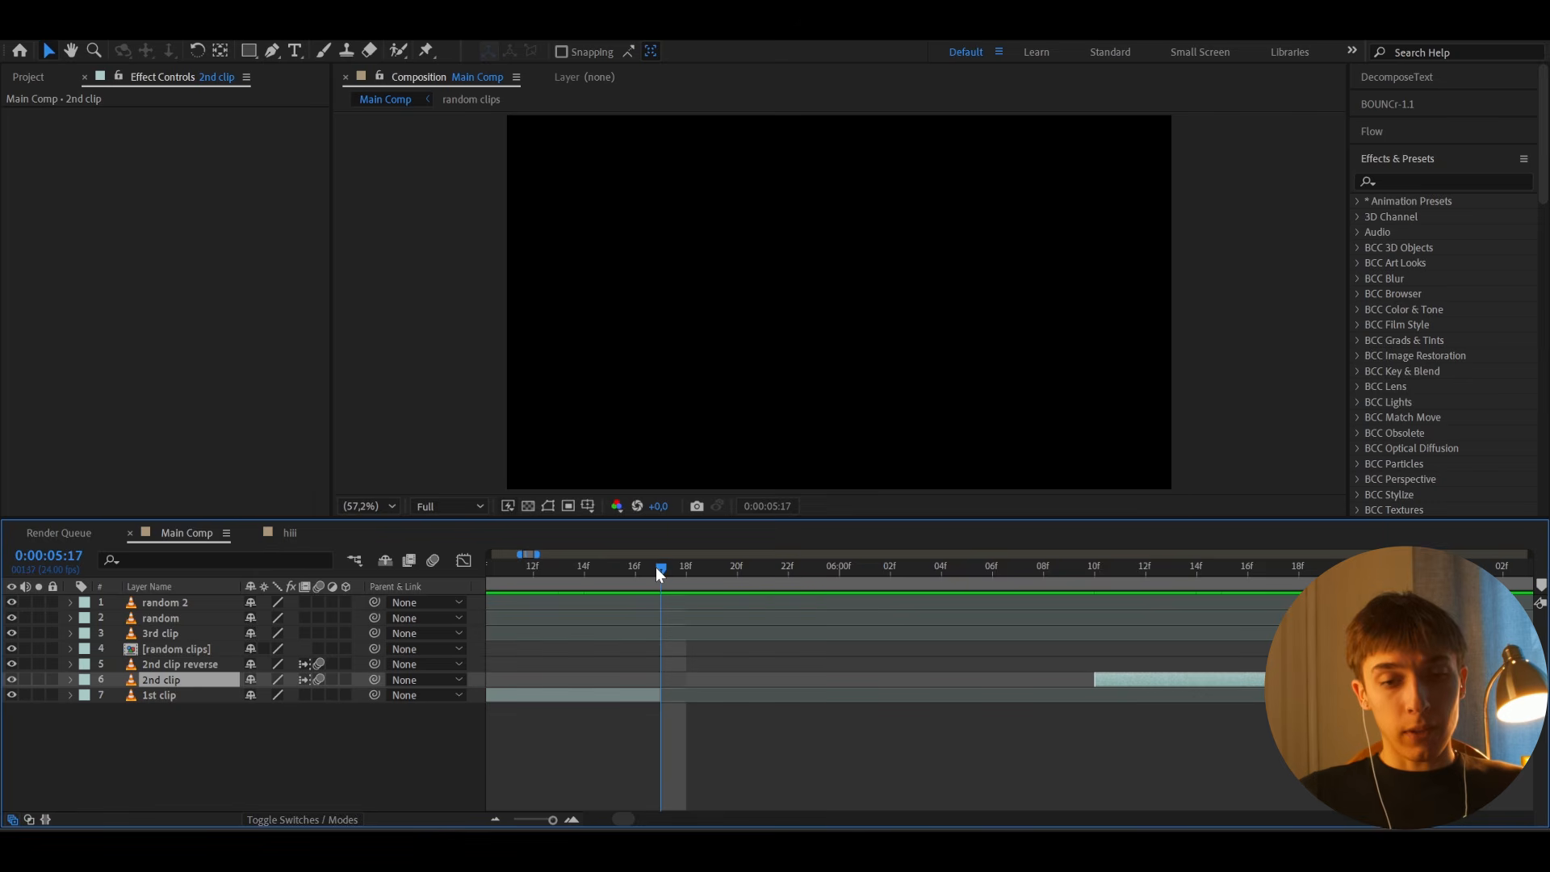
left_click_drag(657, 568, 604, 614)
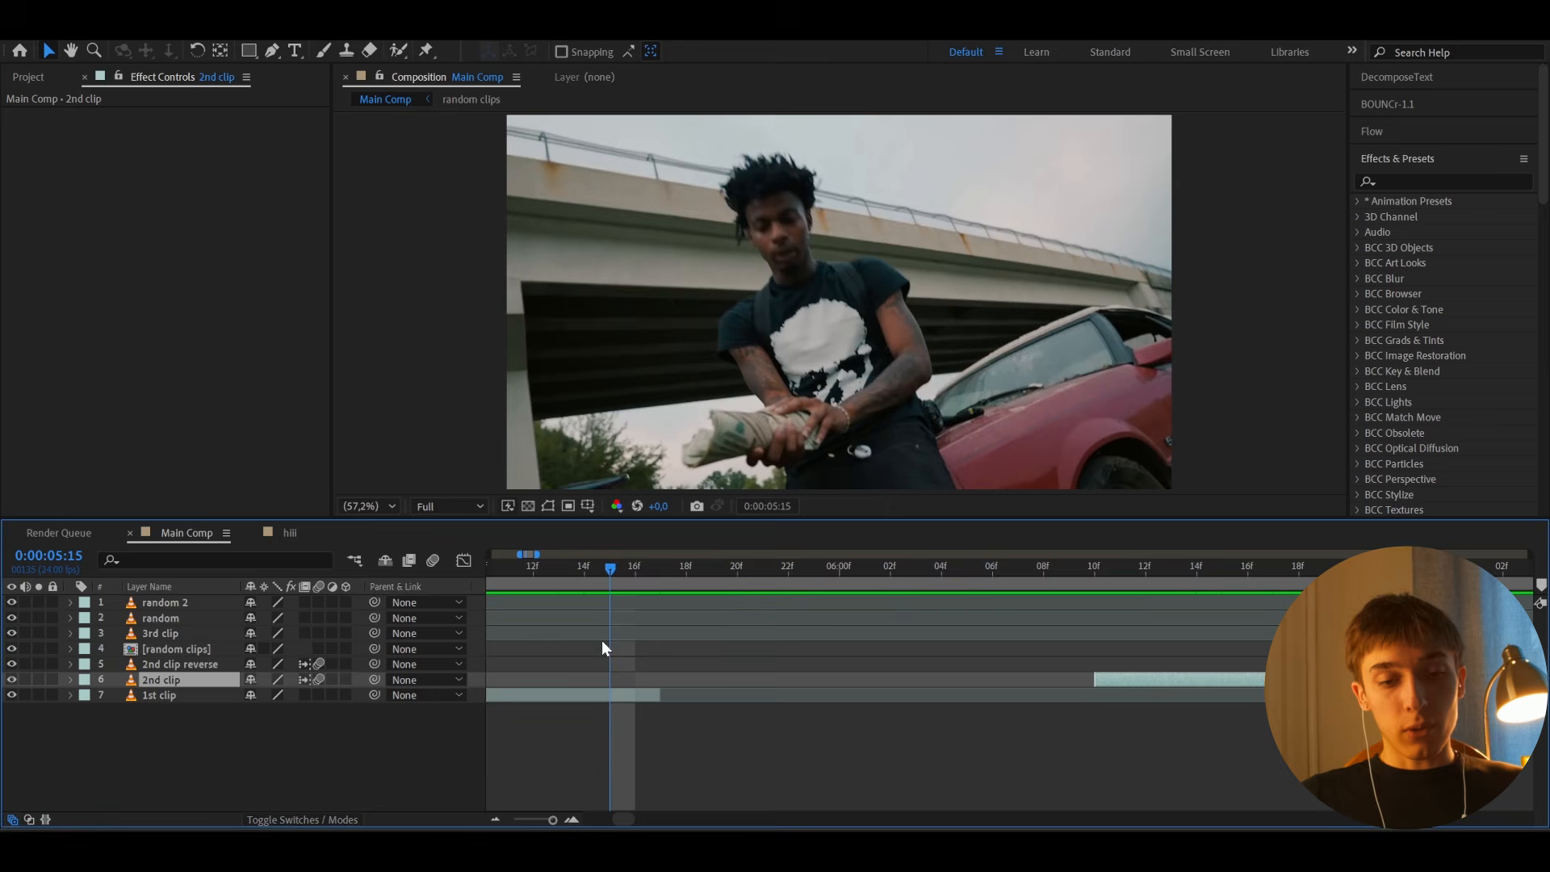
Step: Duplicate the 1st clip layer and enable time remapping on the copy
left_click(611, 693)
scroll(611, 692, "left", 2)
key("ctrl+d")
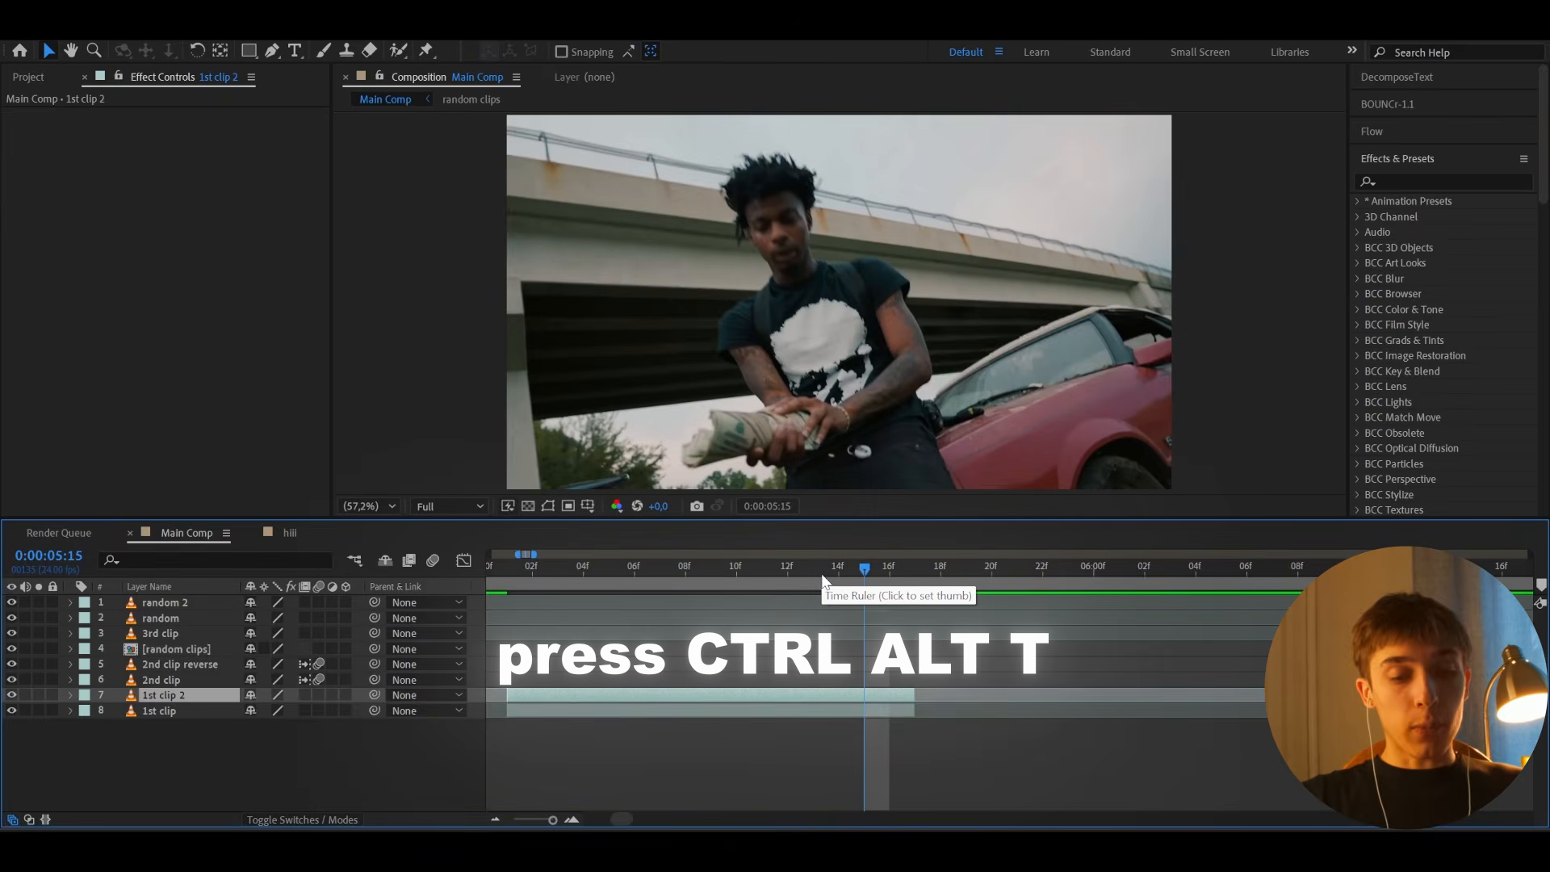
key("ctrl+alt+t")
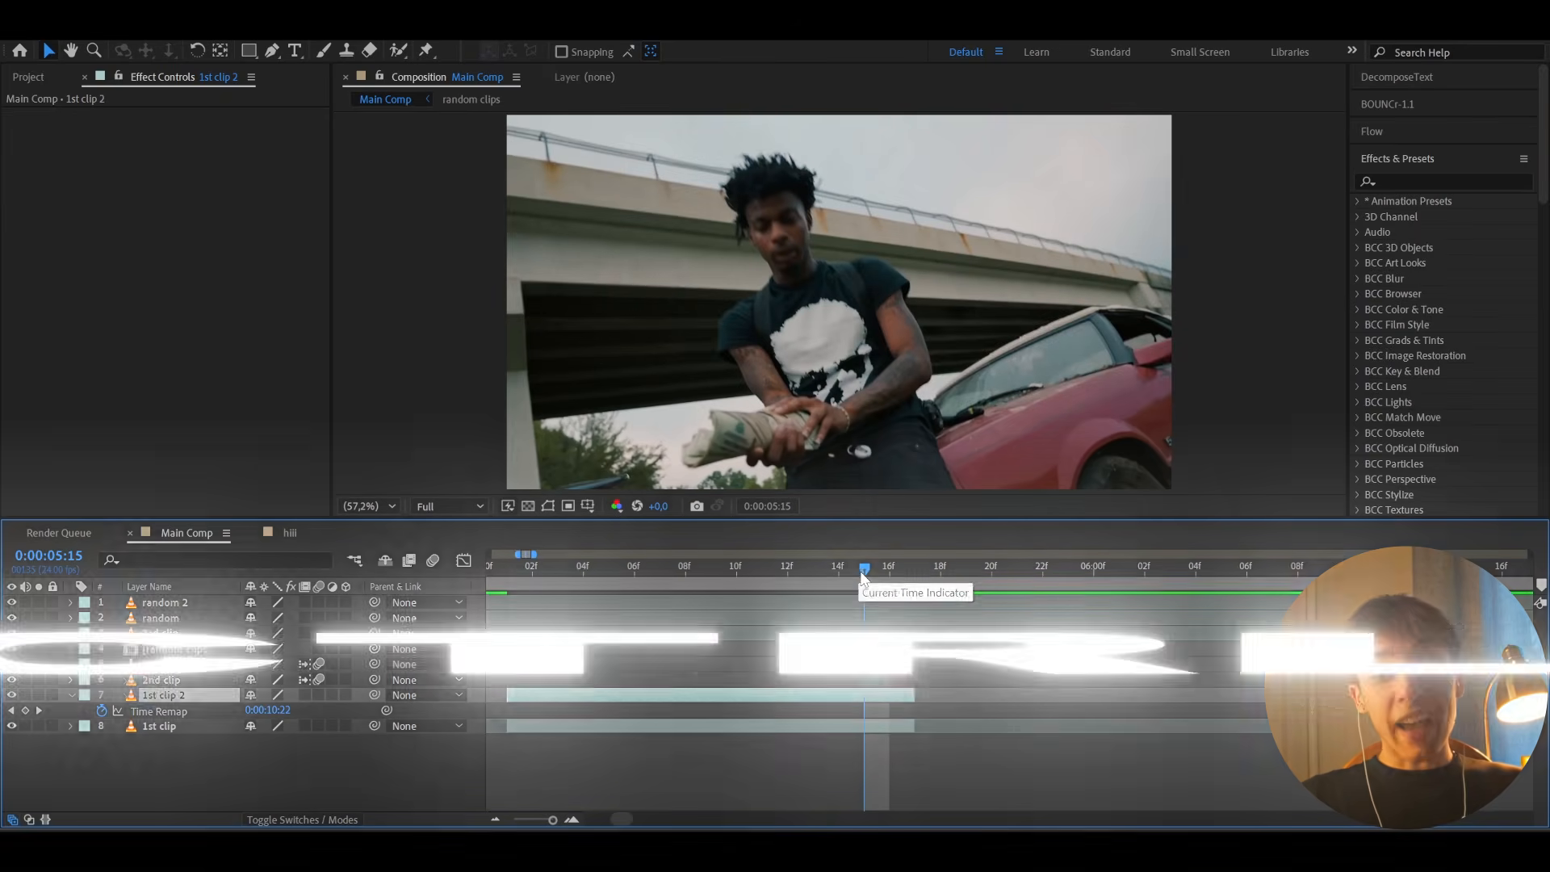
Step: Add time-remap keyframes to the 1st clip copy at 0:00:05:16 and at its first frame, 0:00:05:01
left_click_drag(862, 576, 888, 575)
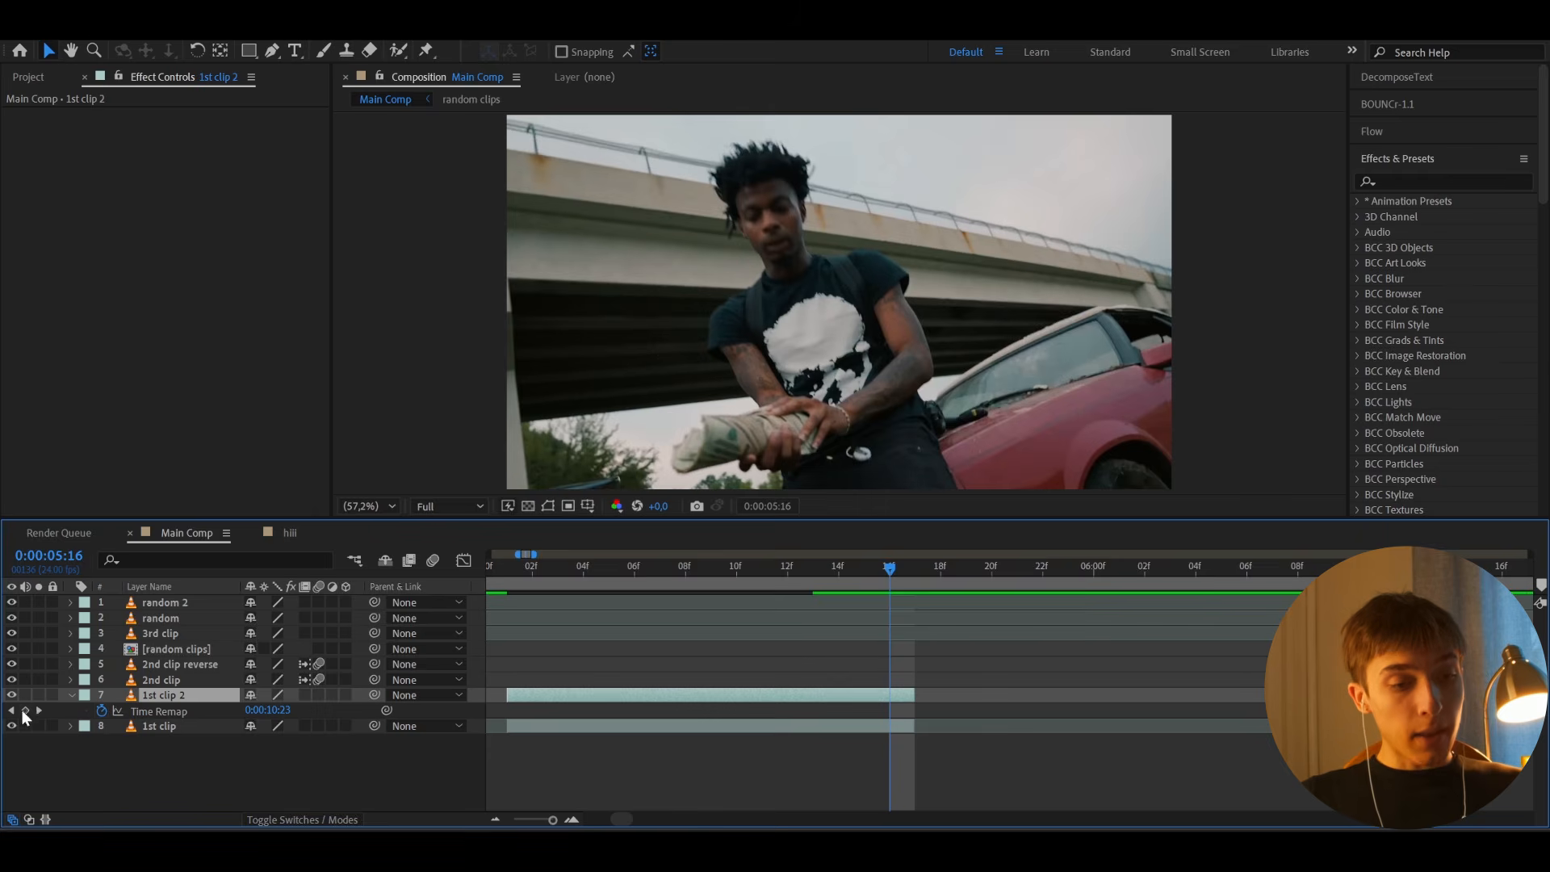
left_click(24, 710)
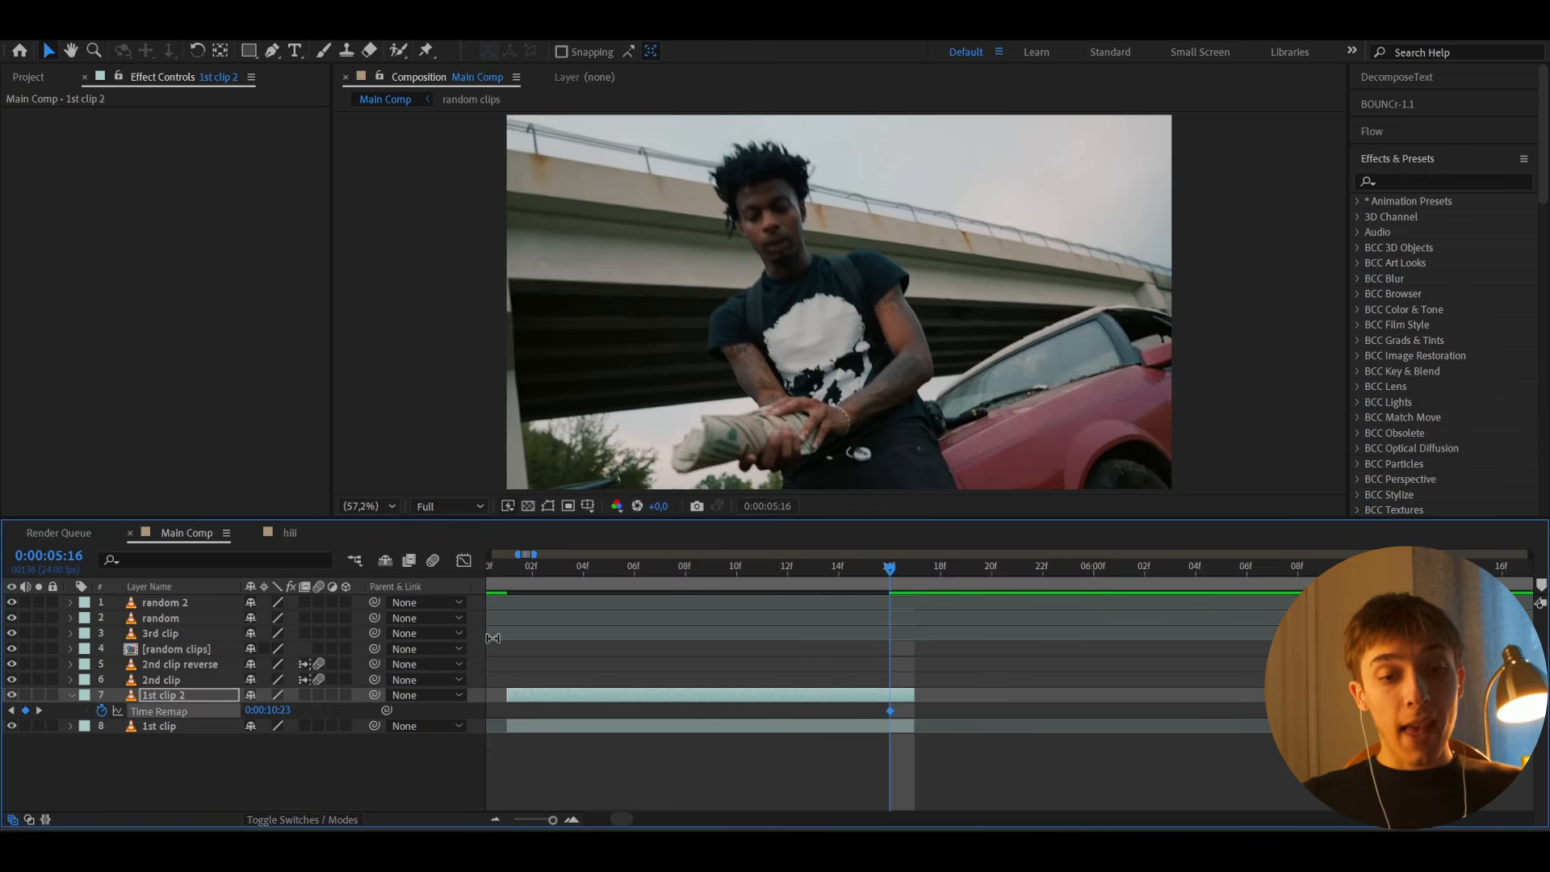
left_click(535, 570)
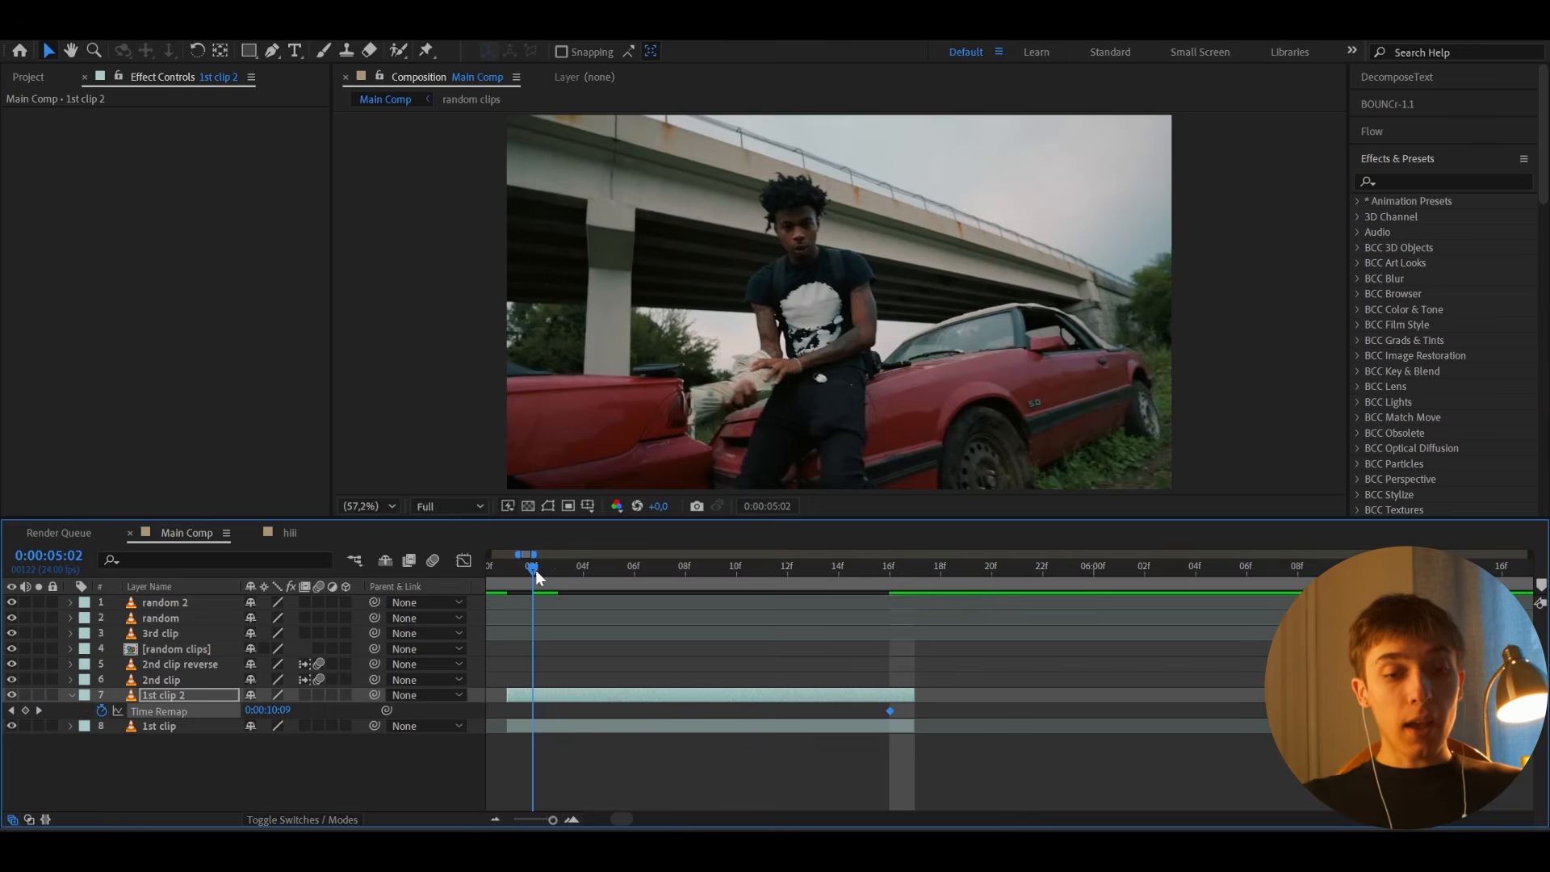
left_click_drag(535, 570, 509, 573)
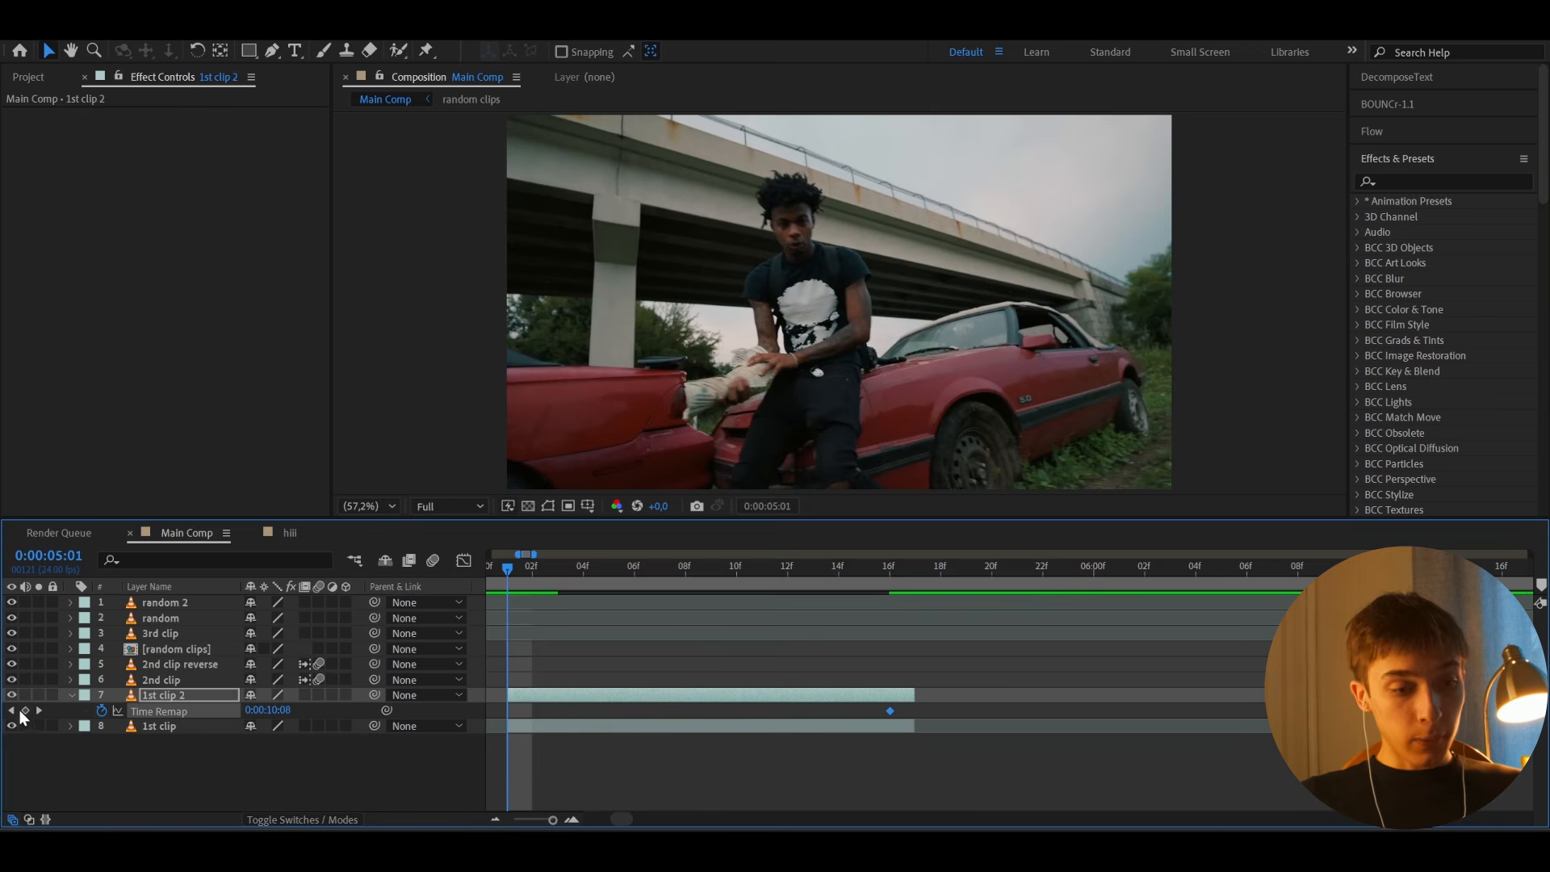
Step: Move the copy to start at 0:00:05:17, reverse its time-remap keyframes and place the end keyframe at 0:00:06:00
left_click_drag(518, 690, 925, 709)
mouse_move(908, 562)
left_mouse_down()
mouse_move(985, 573)
mouse_move(912, 590)
left_mouse_up()
left_click_drag(1300, 710, 1096, 713)
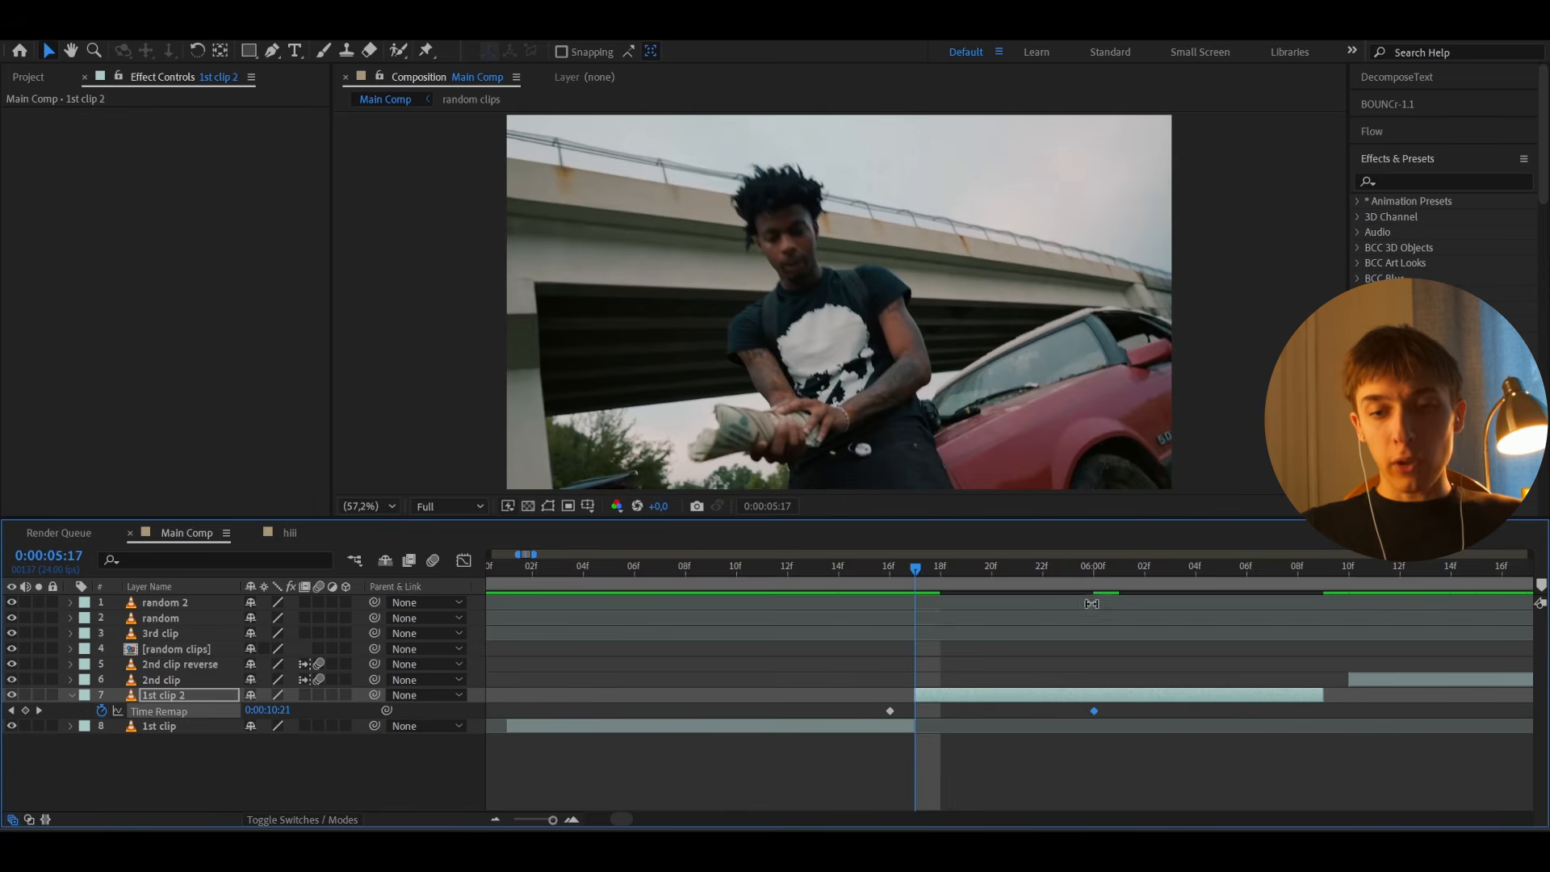
Step: Move the copy's first time-remap keyframe to 0:00:05:17, then split the layer at 0:00:06:00 and delete the remainder
left_click(1098, 570)
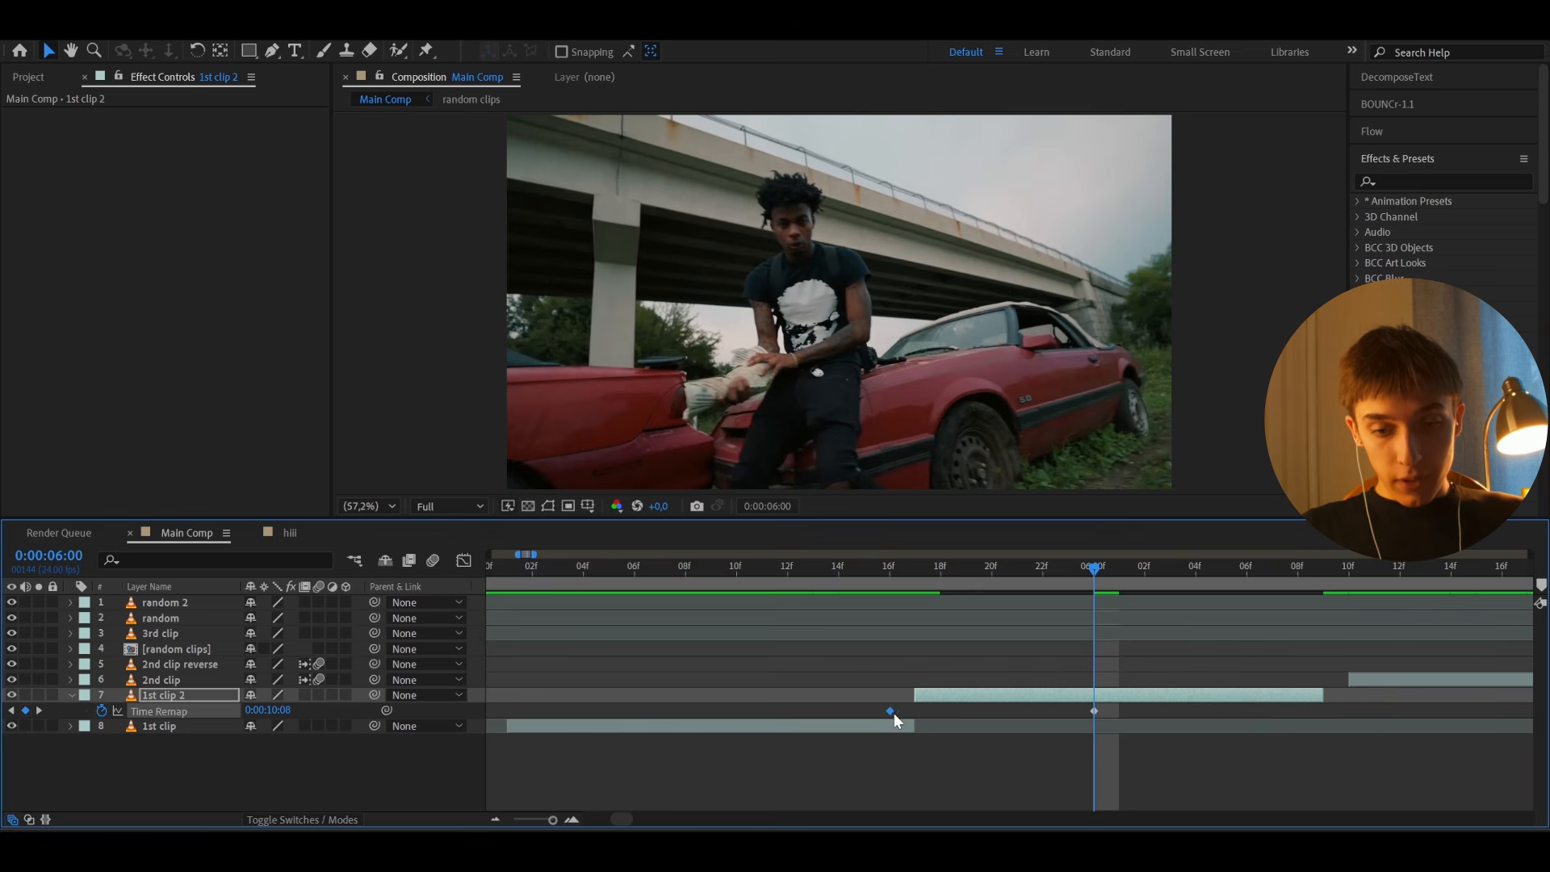
left_click_drag(891, 712, 916, 712)
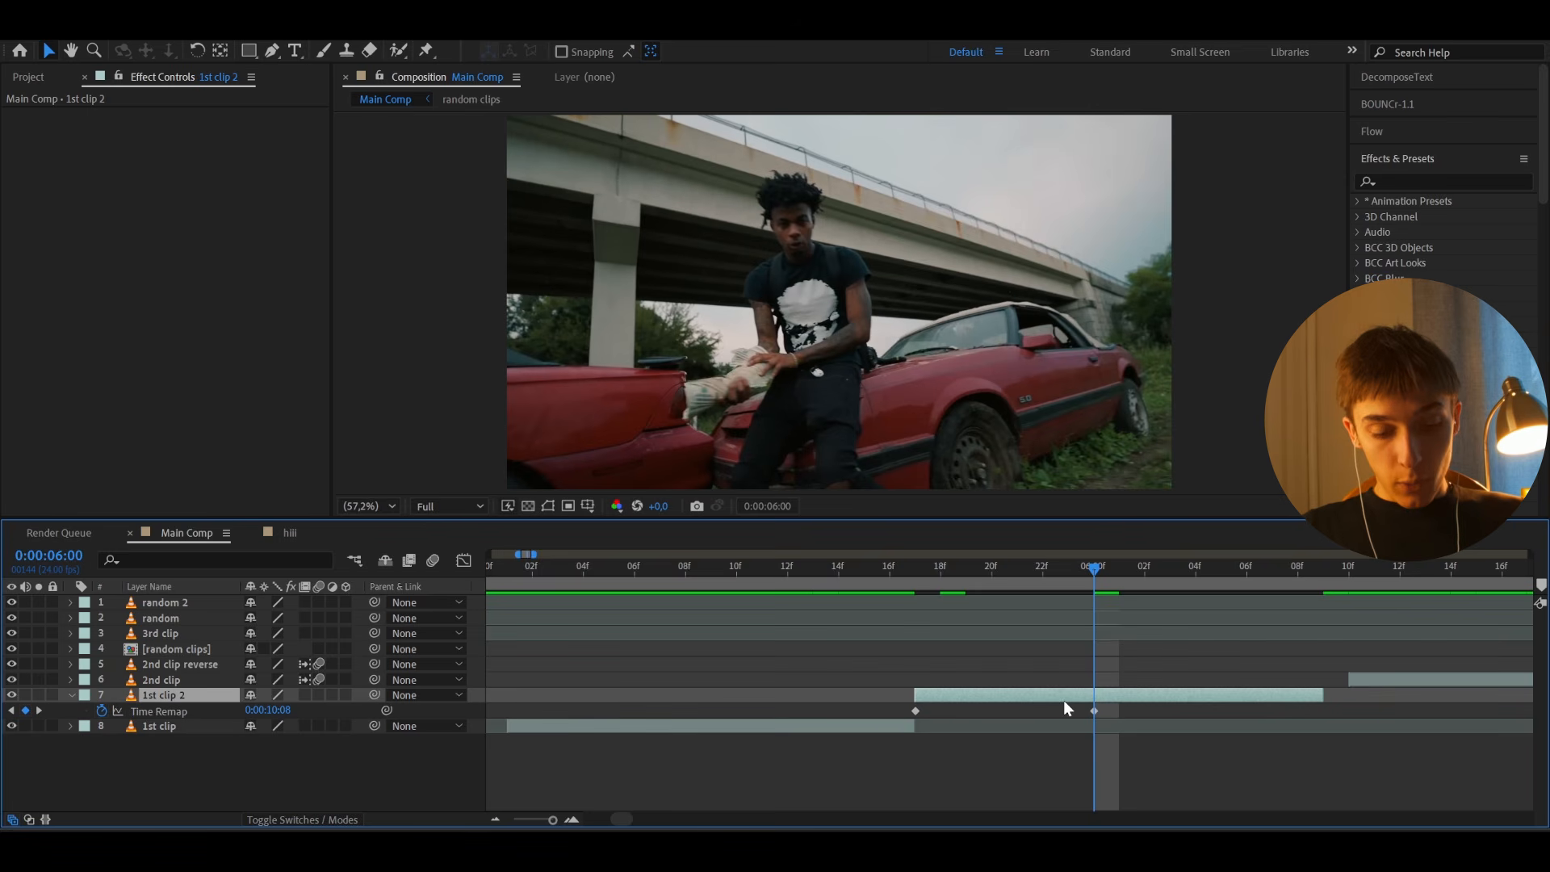
key("ctrl+shift+d")
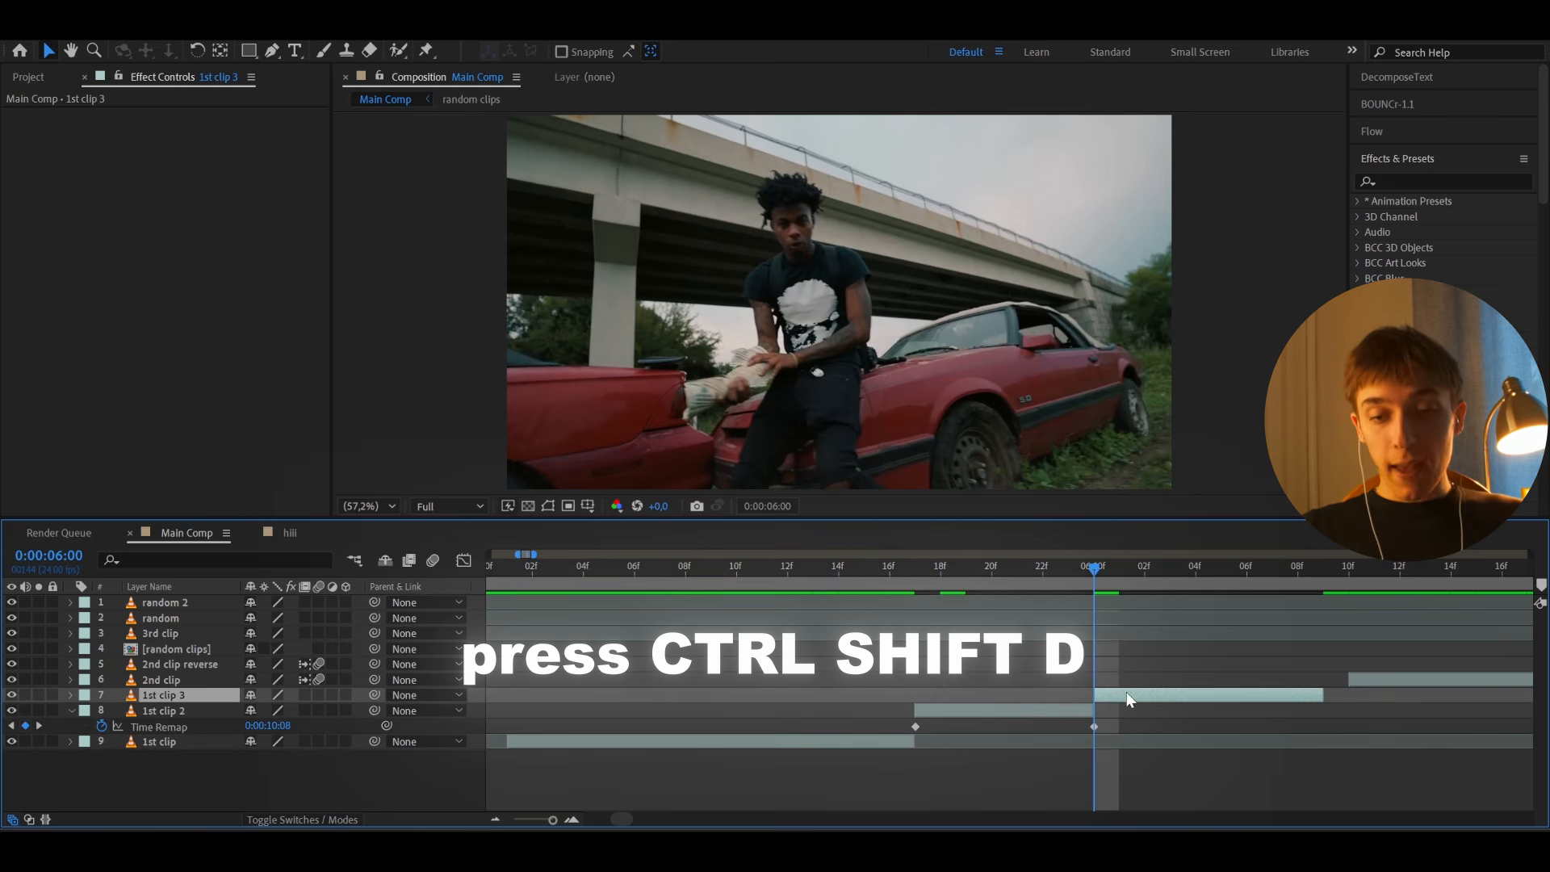
key("Delete")
Step: Apply Easy Ease to both time-remap keyframes of the 1st clip 2 layer
mouse_move(1059, 565)
left_mouse_down()
mouse_move(780, 584)
mouse_move(1042, 583)
left_mouse_up()
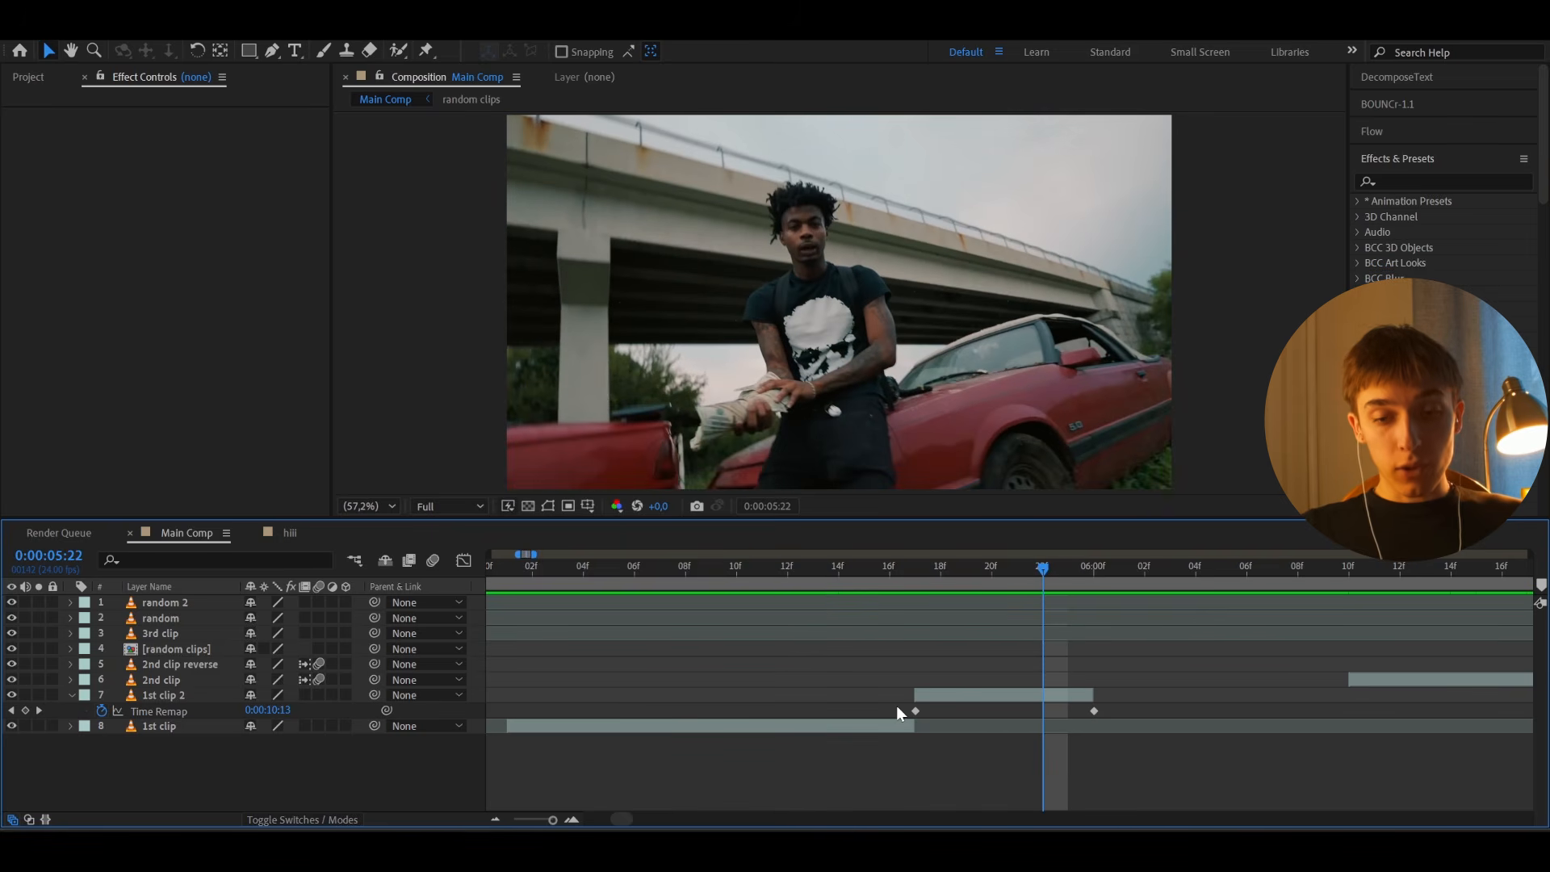
left_click_drag(896, 706, 1116, 721)
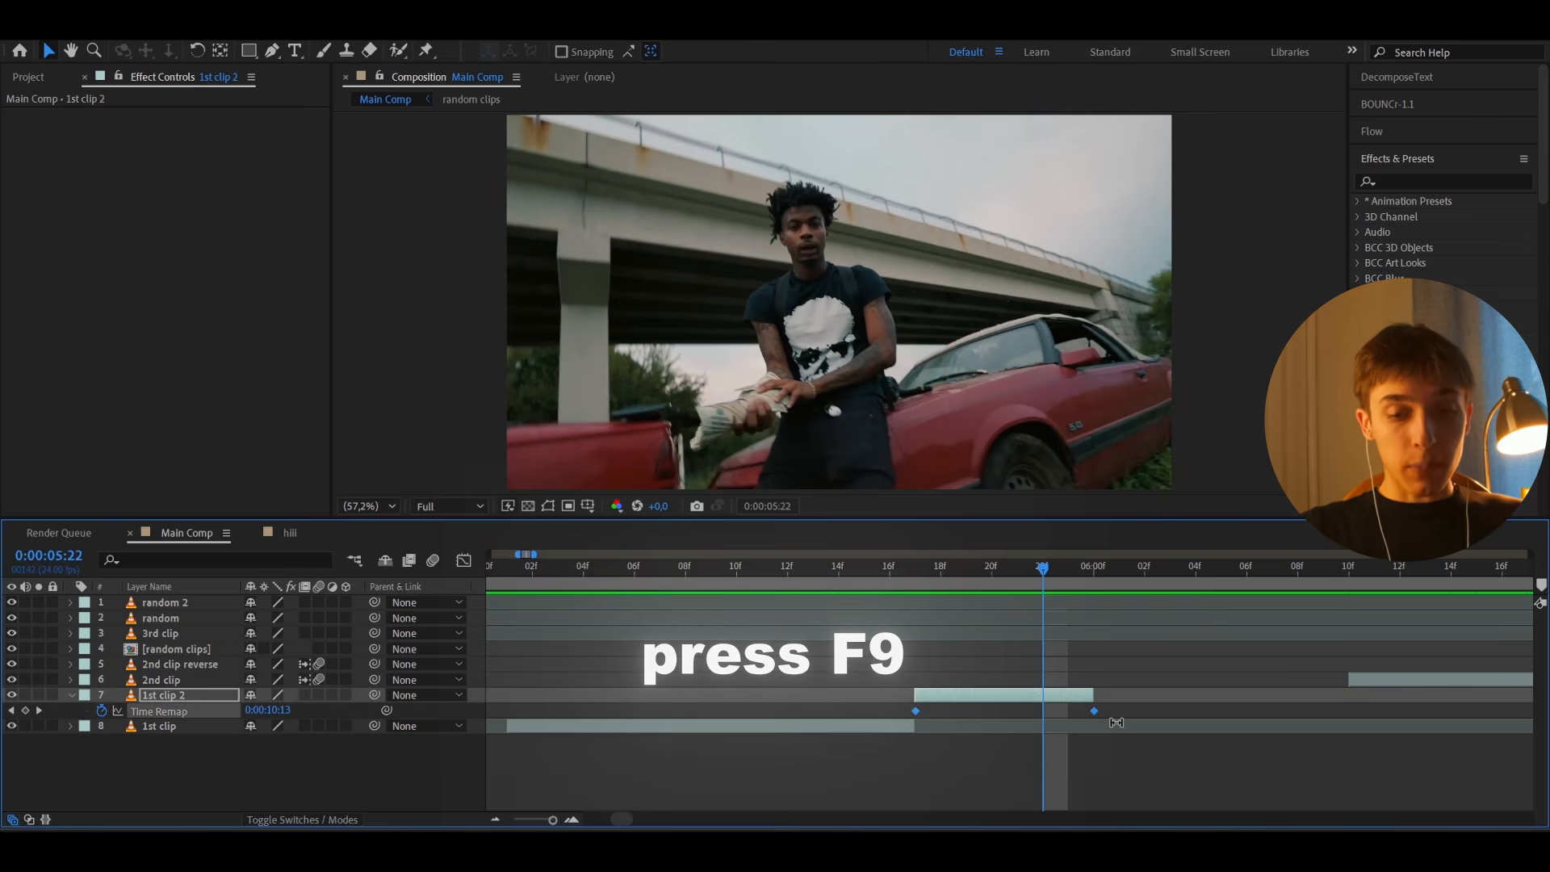
key("F9")
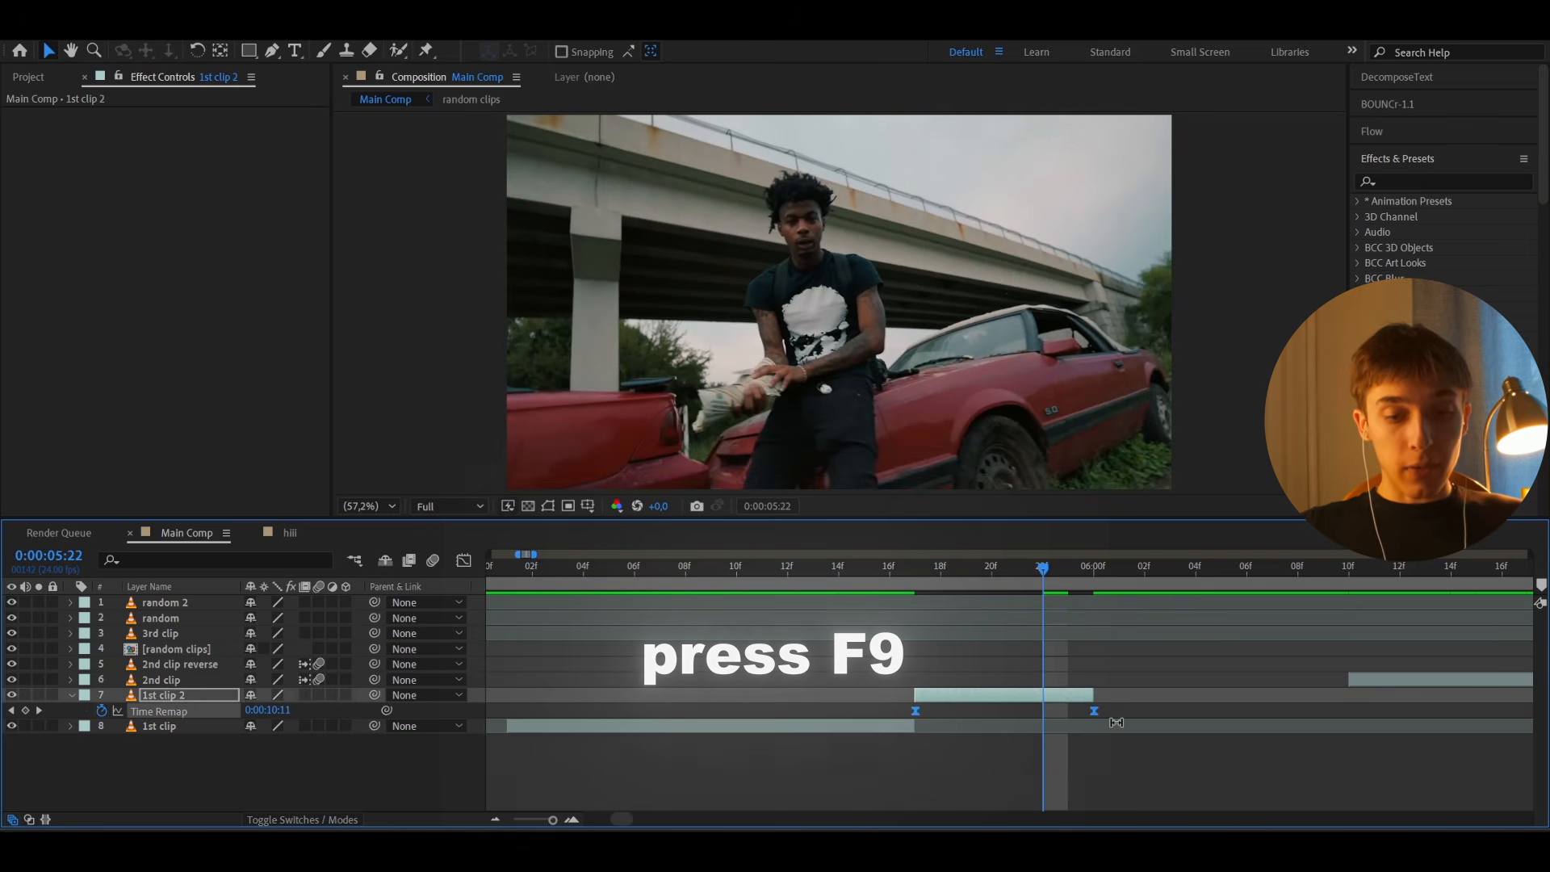
Step: Enable motion blur and frame blending for the 1st clip 2 layer and the composition
left_click(318, 695)
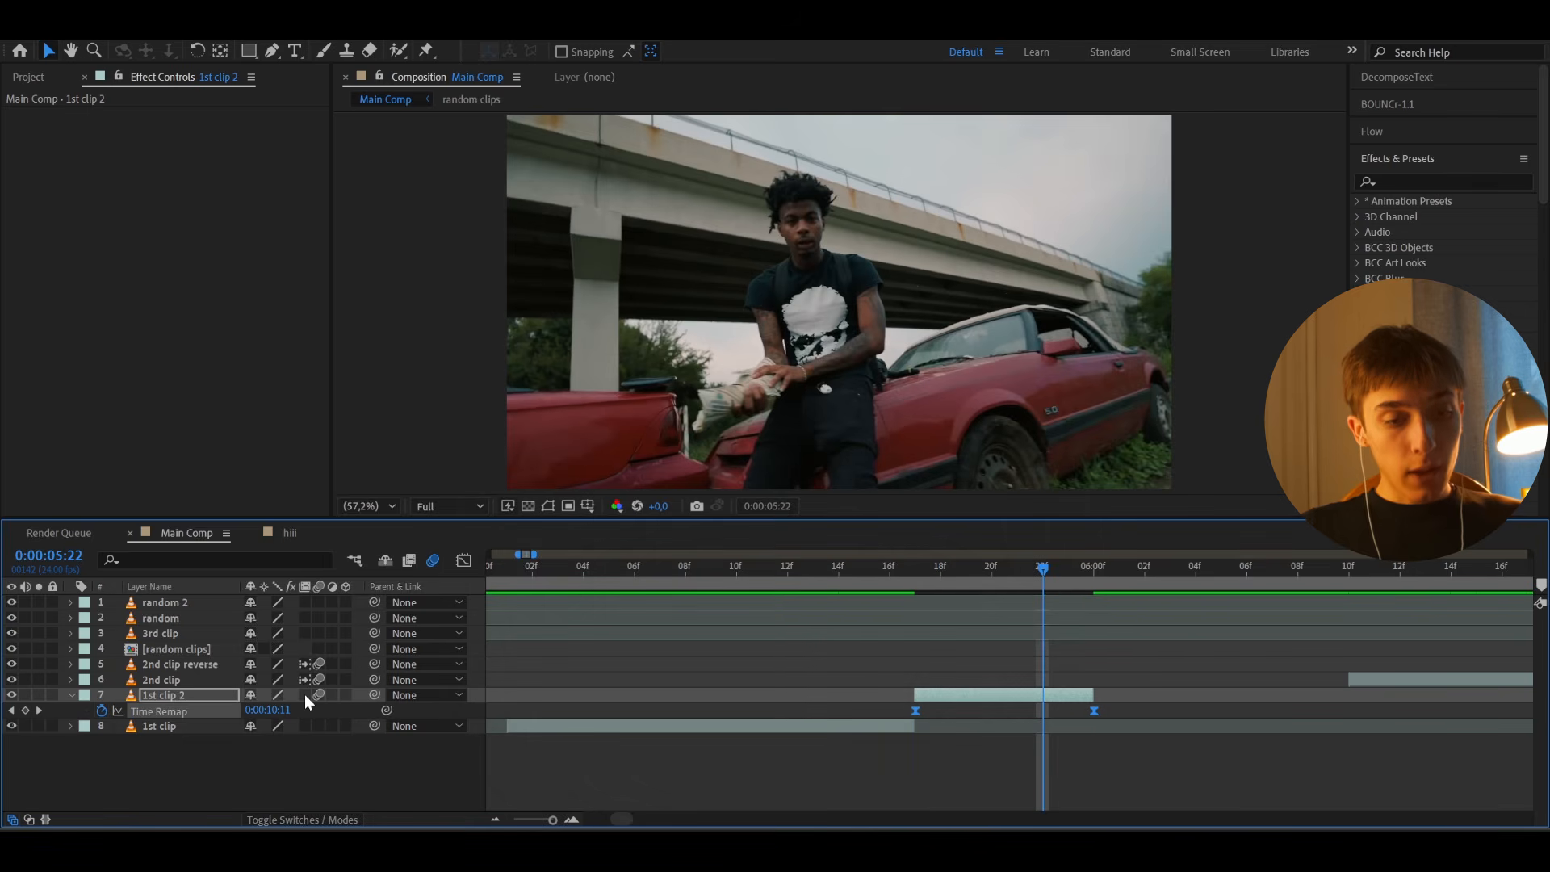
left_click(304, 695)
left_click(991, 567)
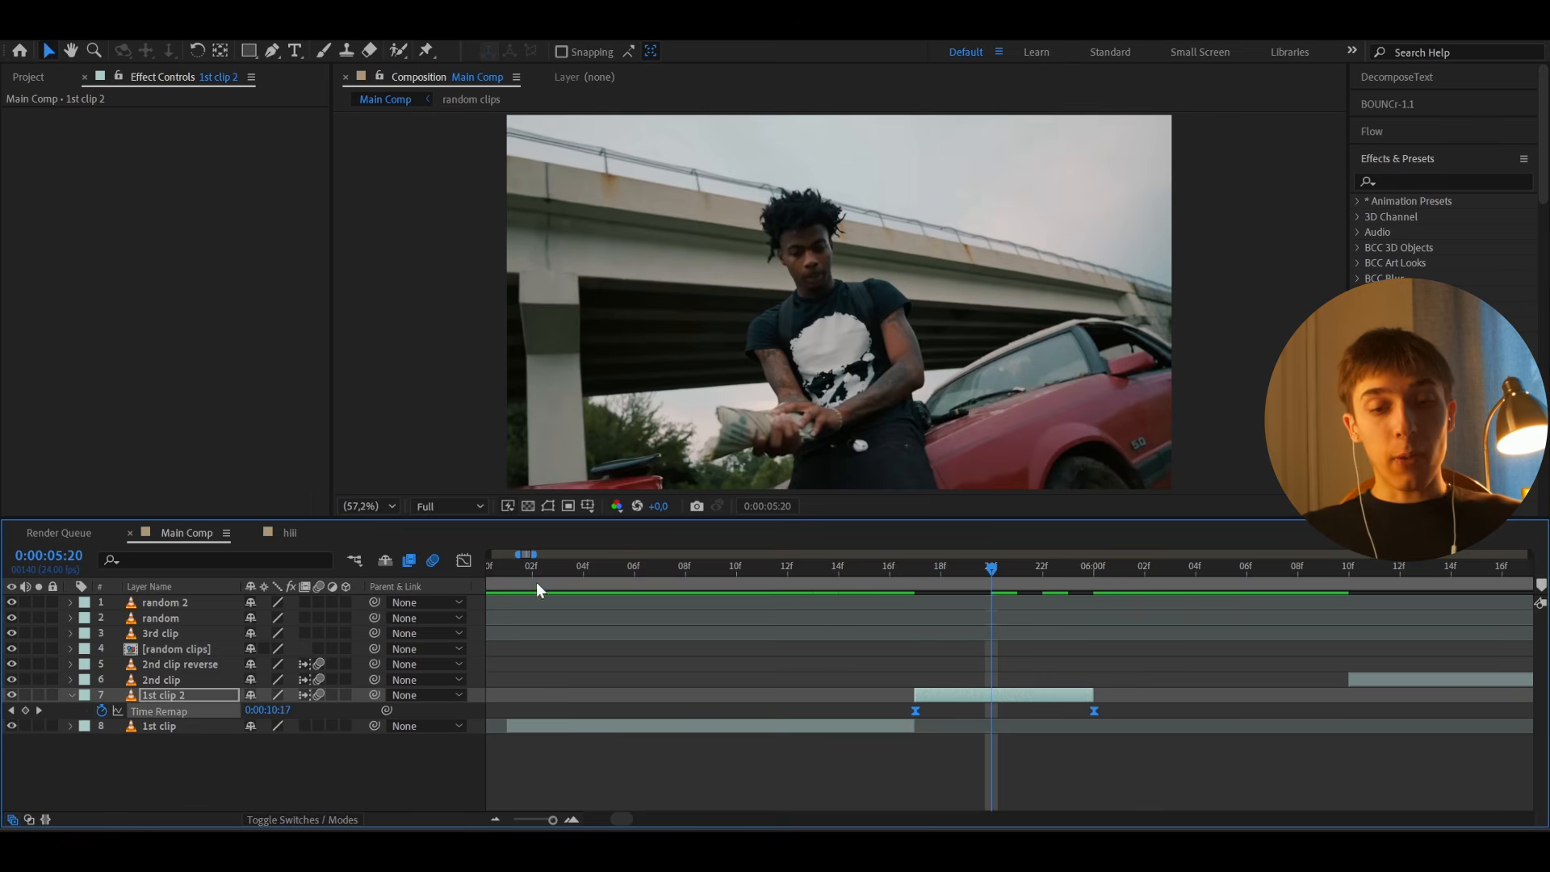
Step: Reshape the time-remap curve of 1st clip 2 in the graph editor to start gradually and drop steeply toward 0:00:06:00
left_click(463, 564)
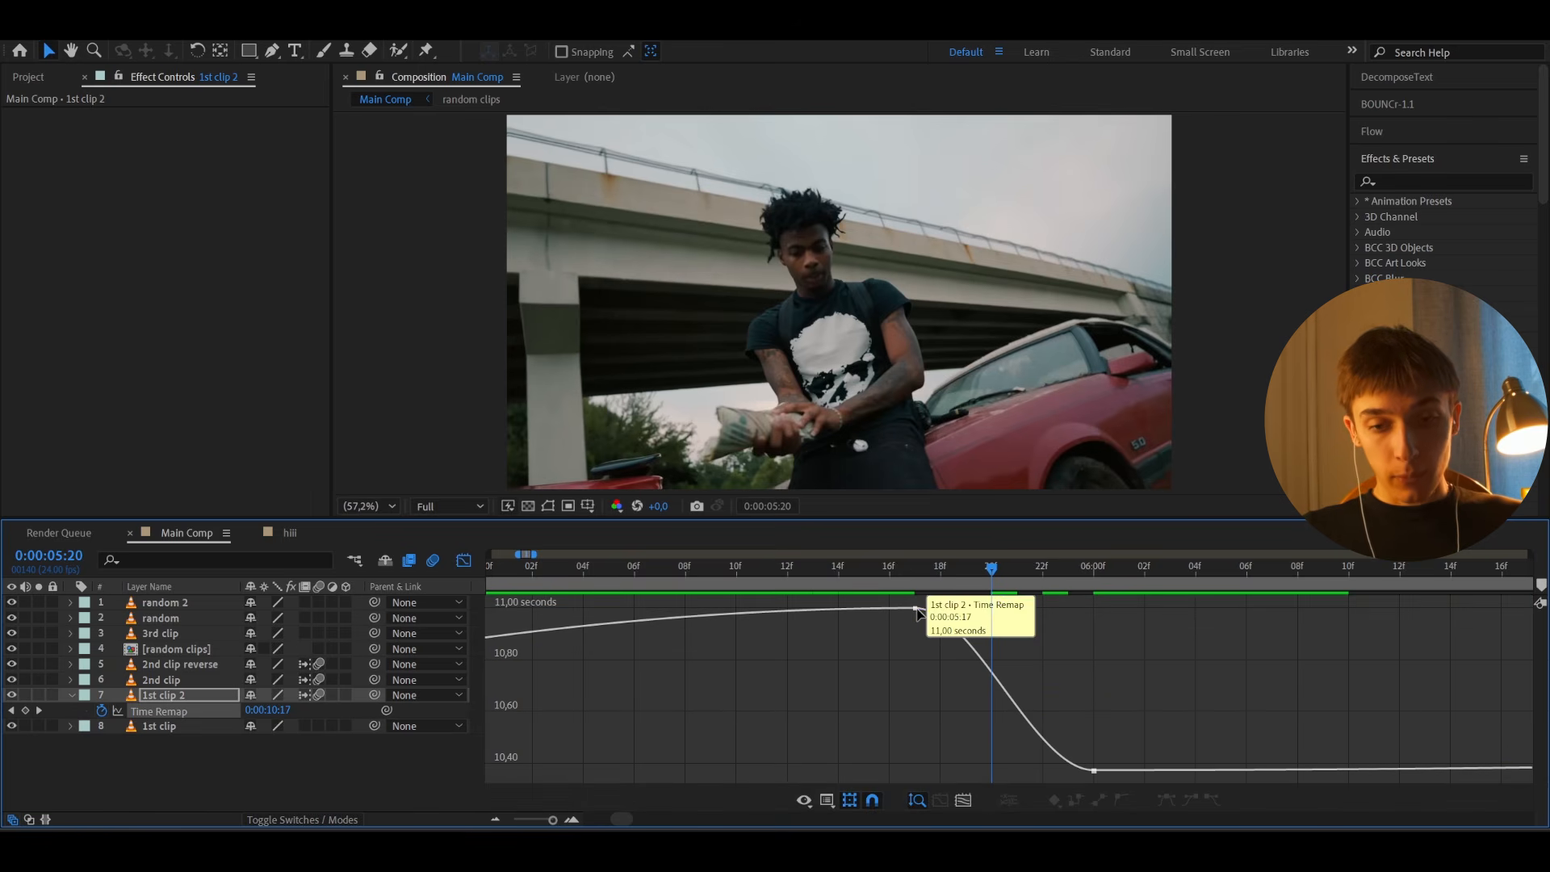
left_click(915, 608)
left_click_drag(974, 610, 1053, 620)
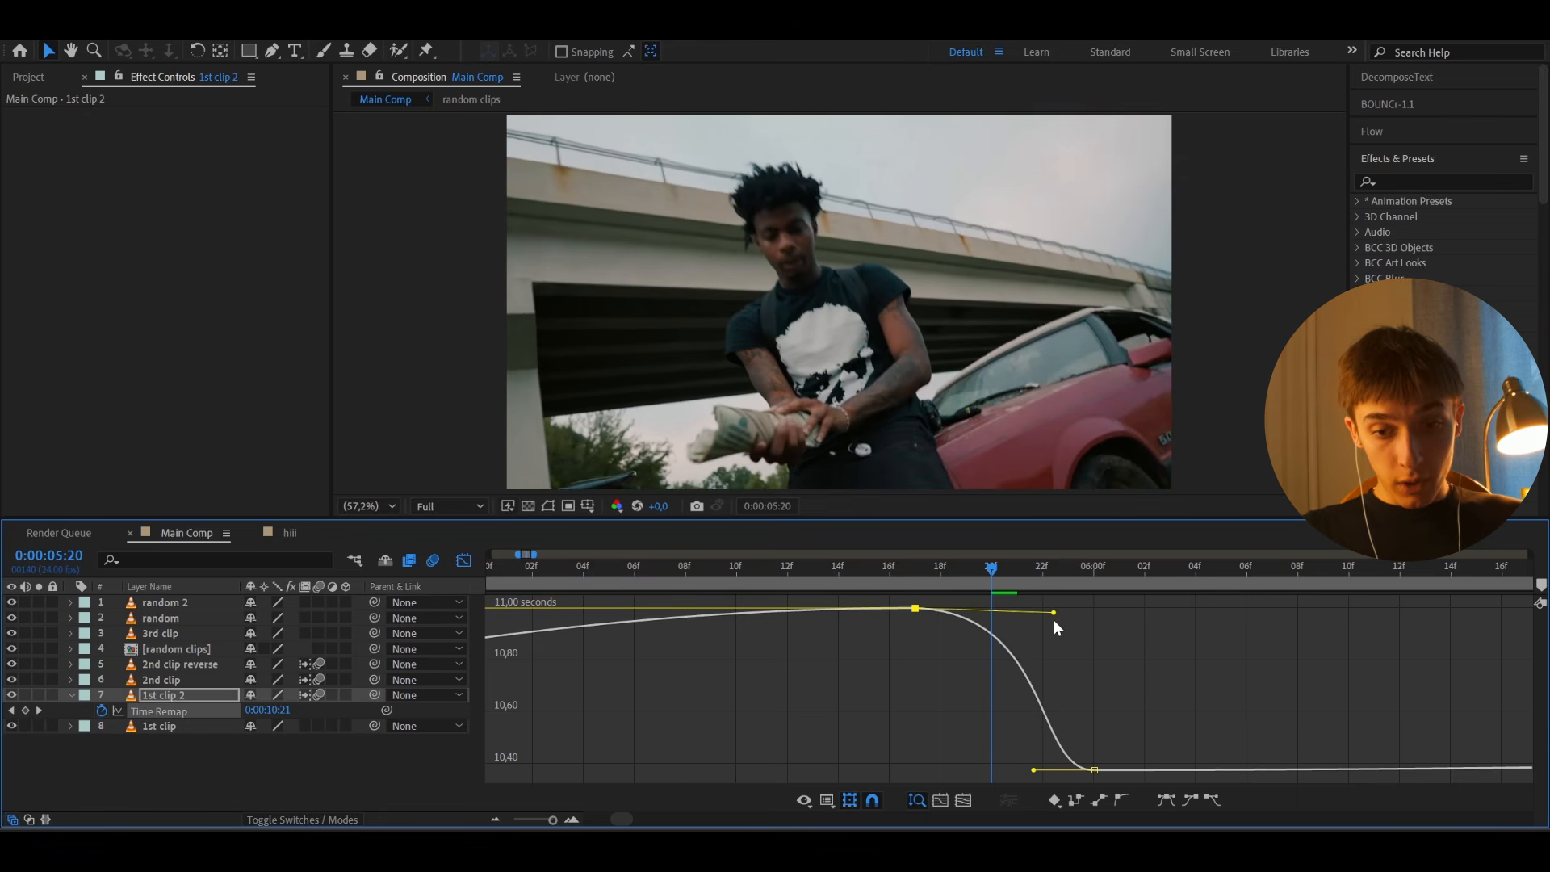
left_click_drag(1034, 770, 998, 622)
key("Page_Up")
key("Page_Up")
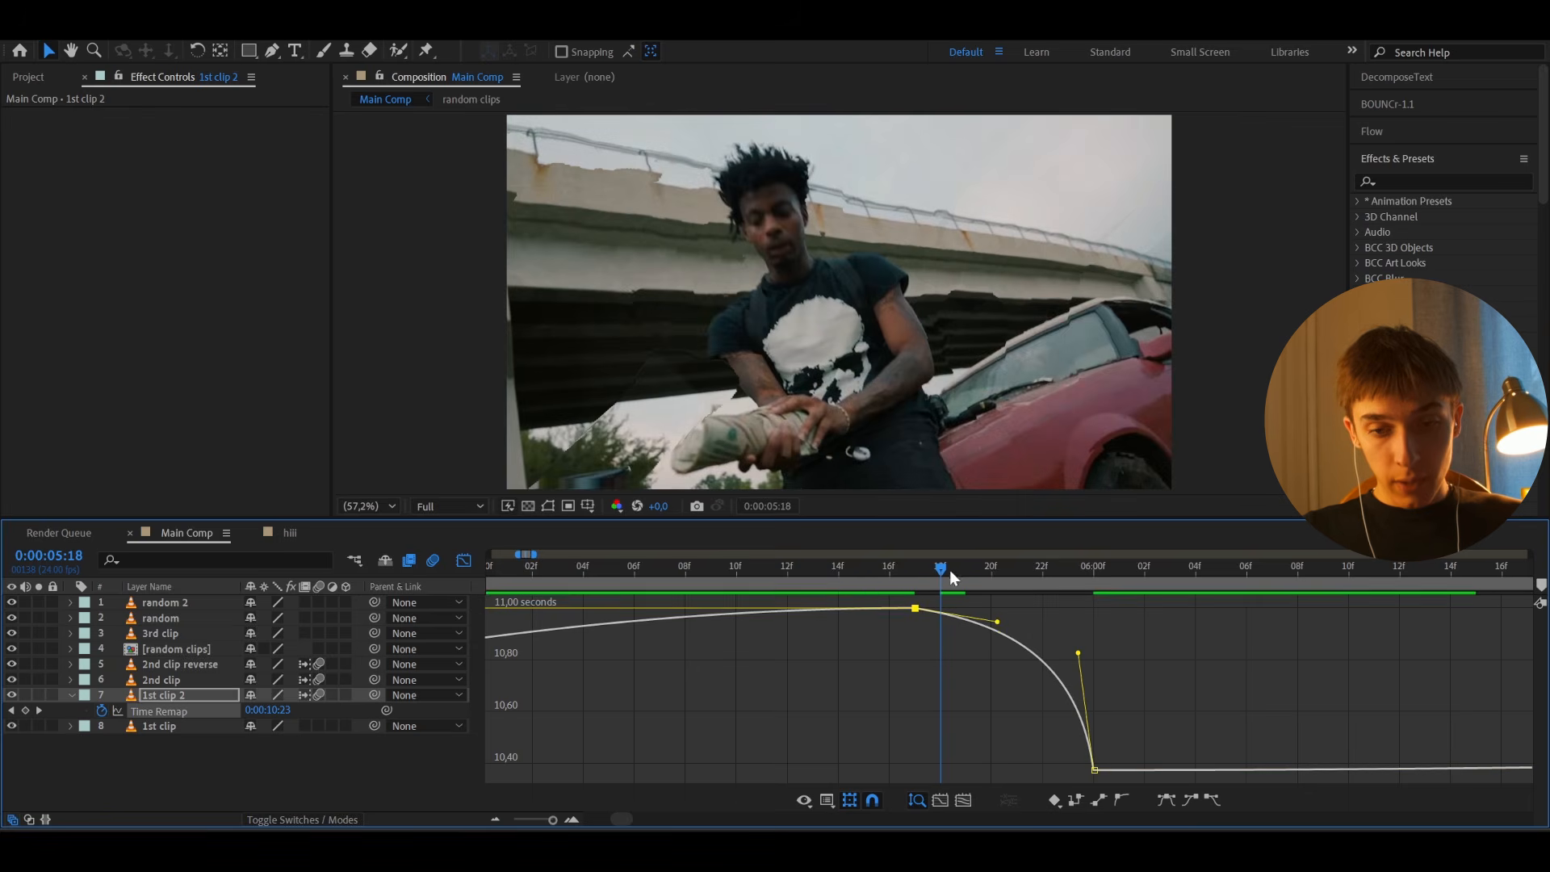
left_click_drag(951, 577, 914, 582)
left_click(463, 560)
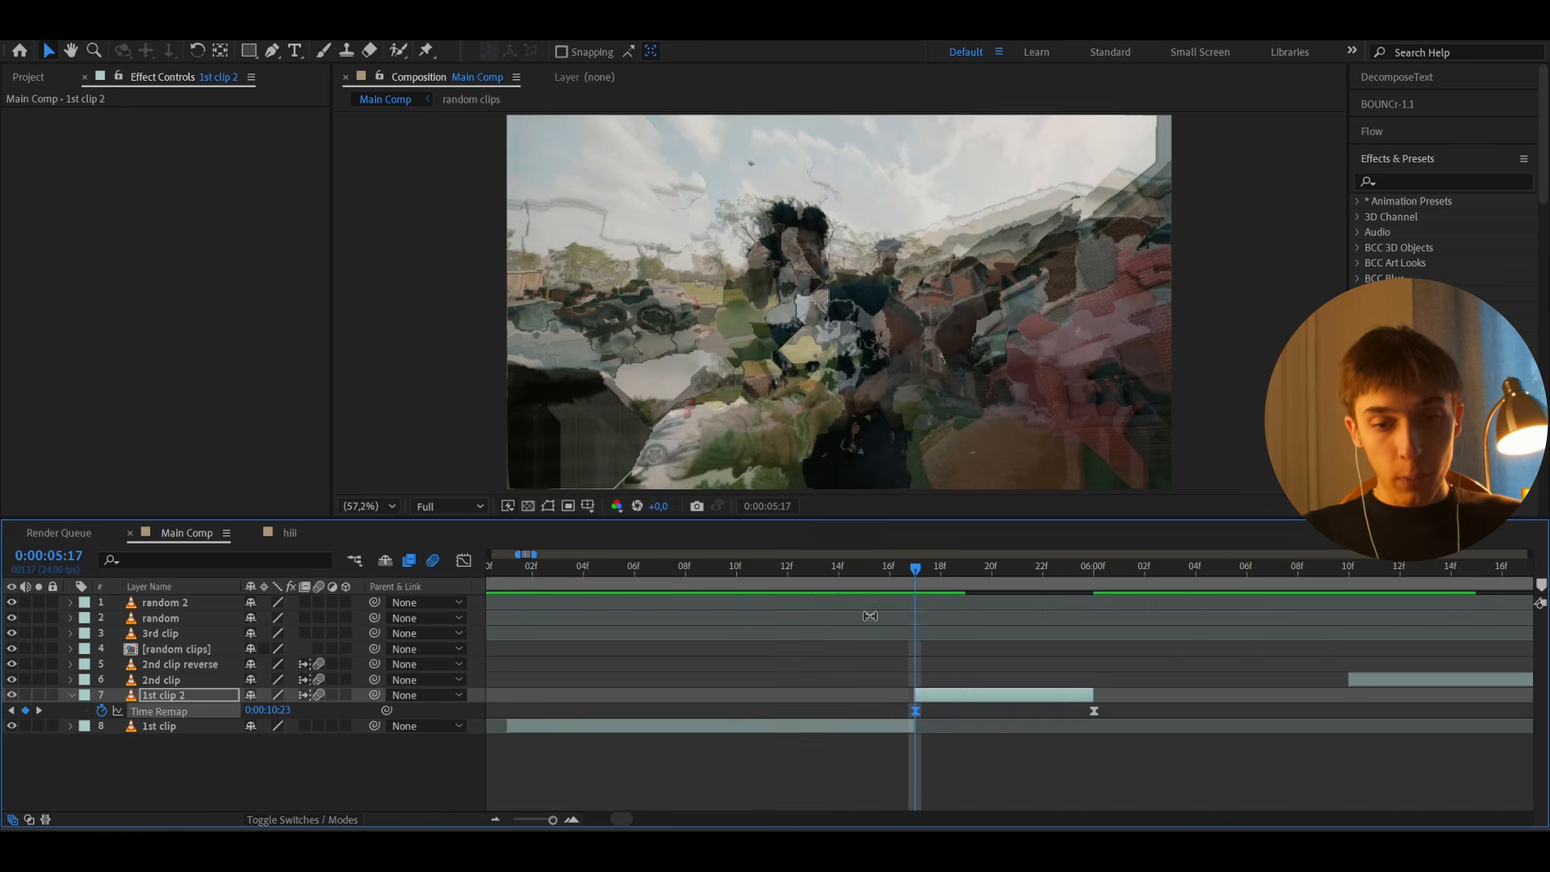
Step: Split the 1st clip 2 layer at 0:00:05:18 and turn off frame blending on its one-frame first part
left_click(940, 570)
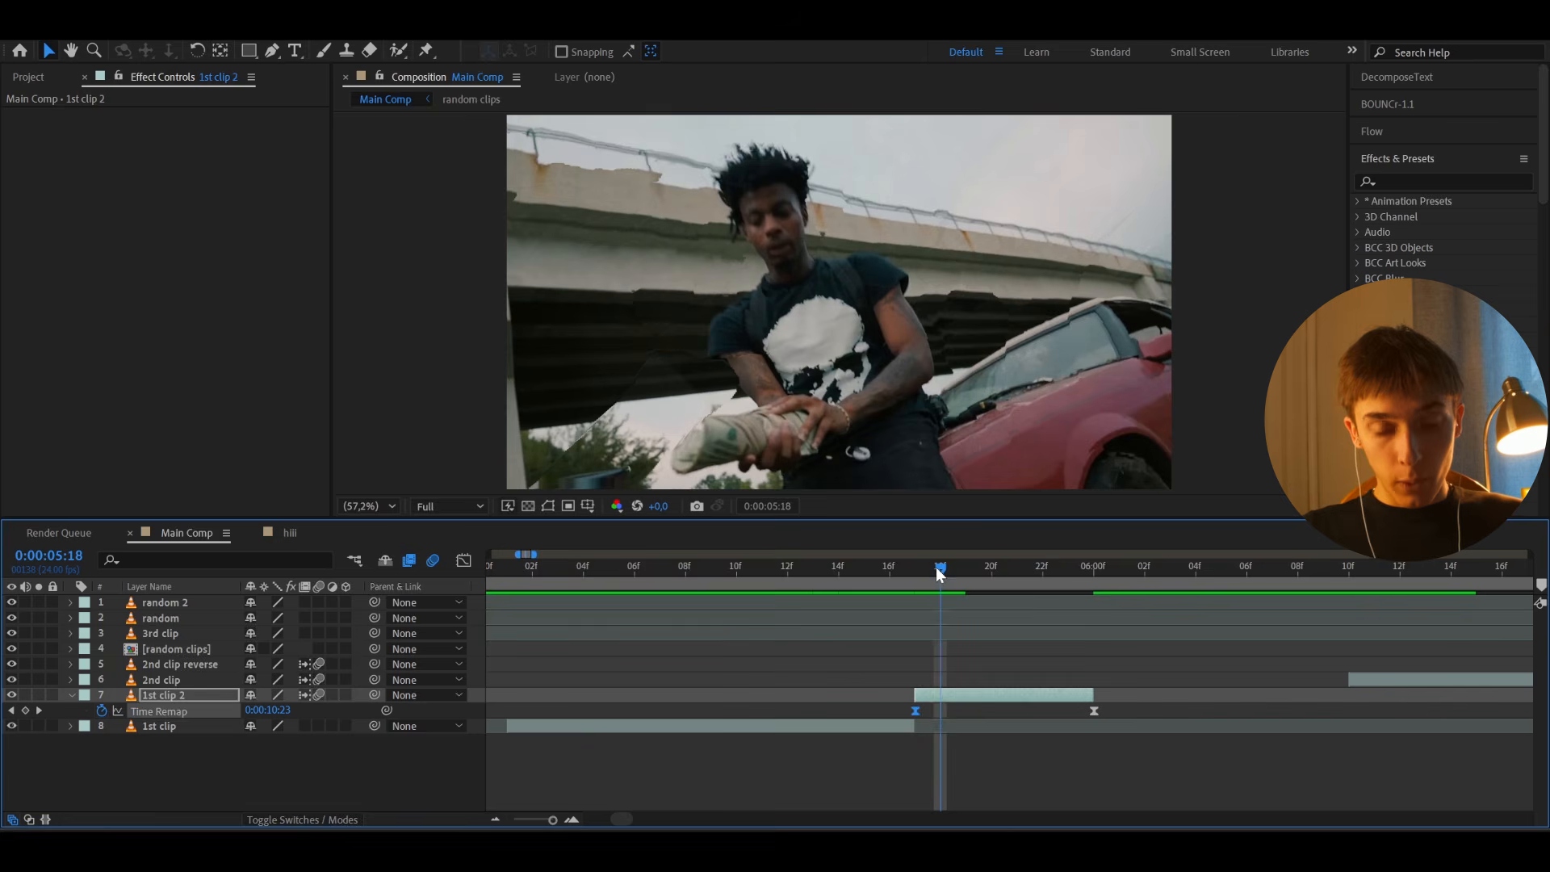
key("ctrl+shift+d")
left_click_drag(939, 573, 918, 578)
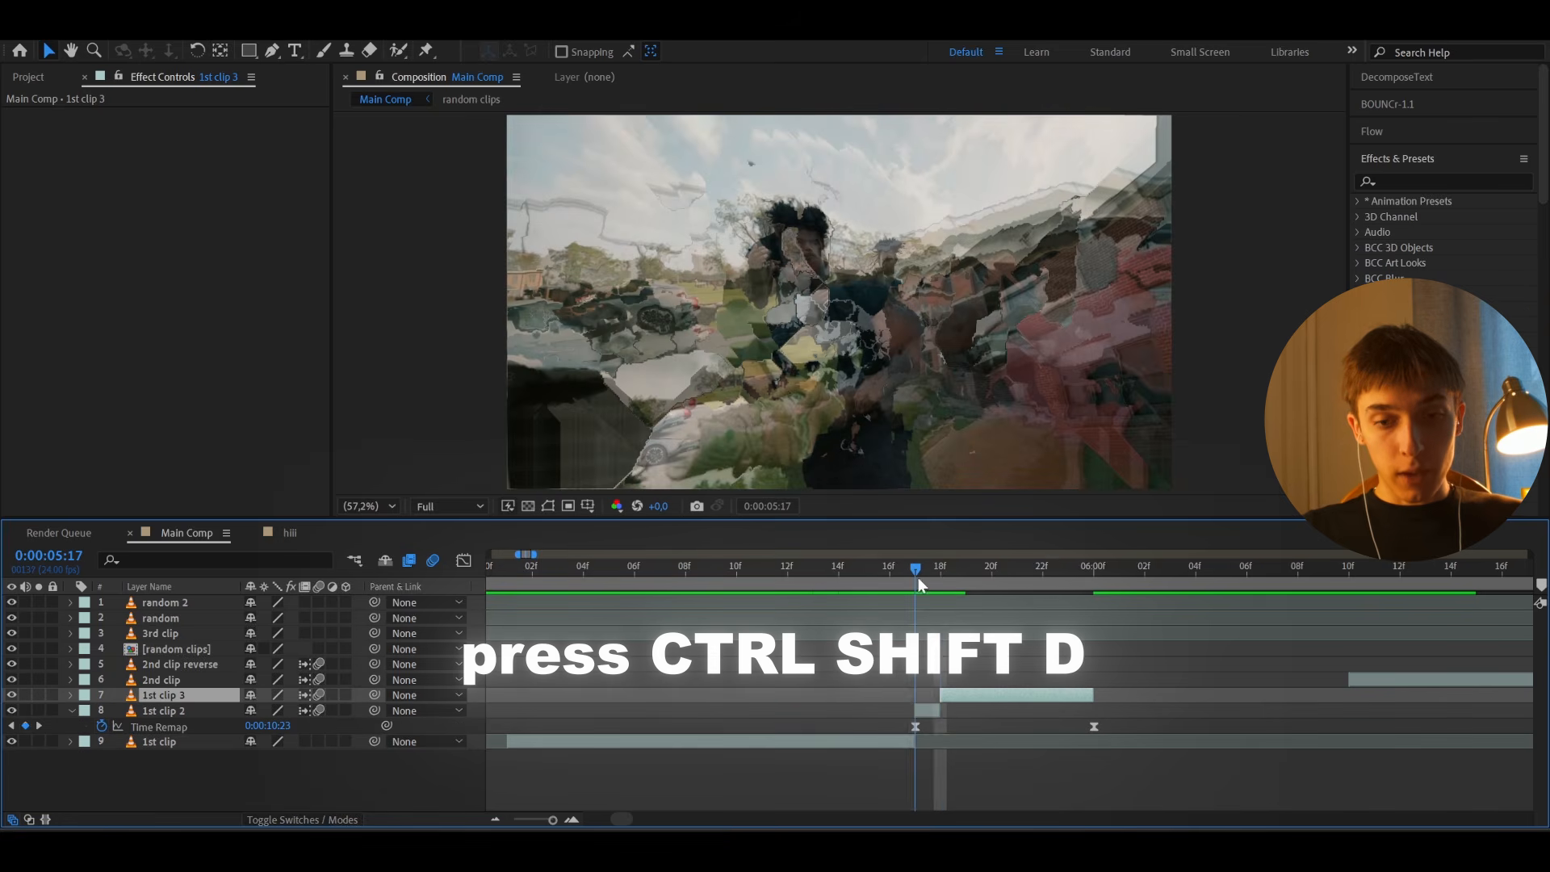
left_click(919, 709)
left_click(305, 710)
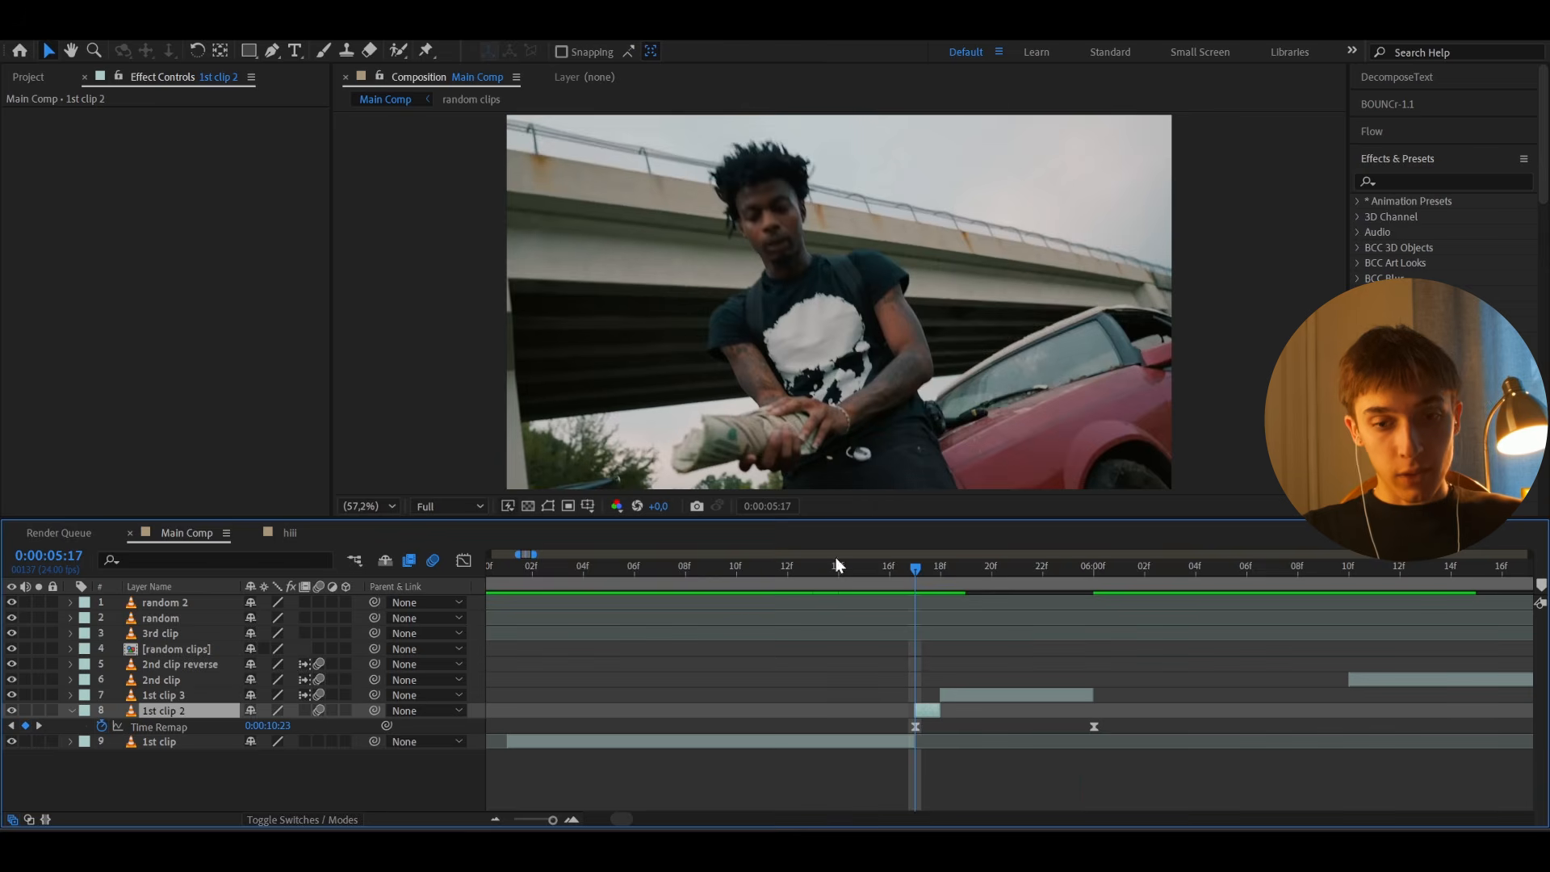
Step: Scrub through the reversed section up to 0:00:06:00 and save the project
left_click_drag(917, 568, 763, 596)
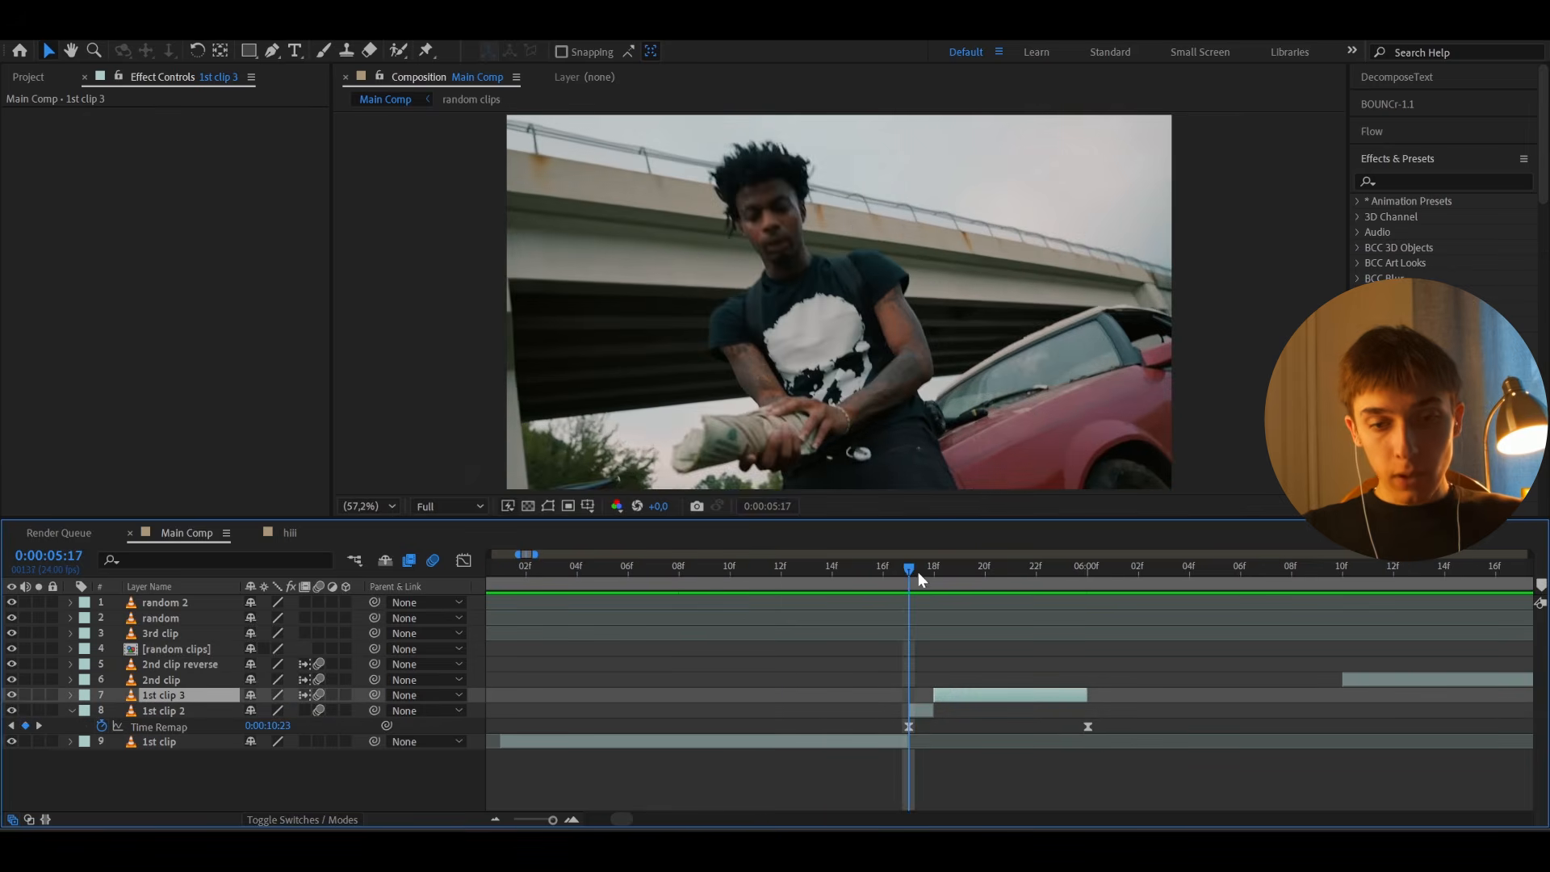
left_click_drag(917, 572, 1098, 582)
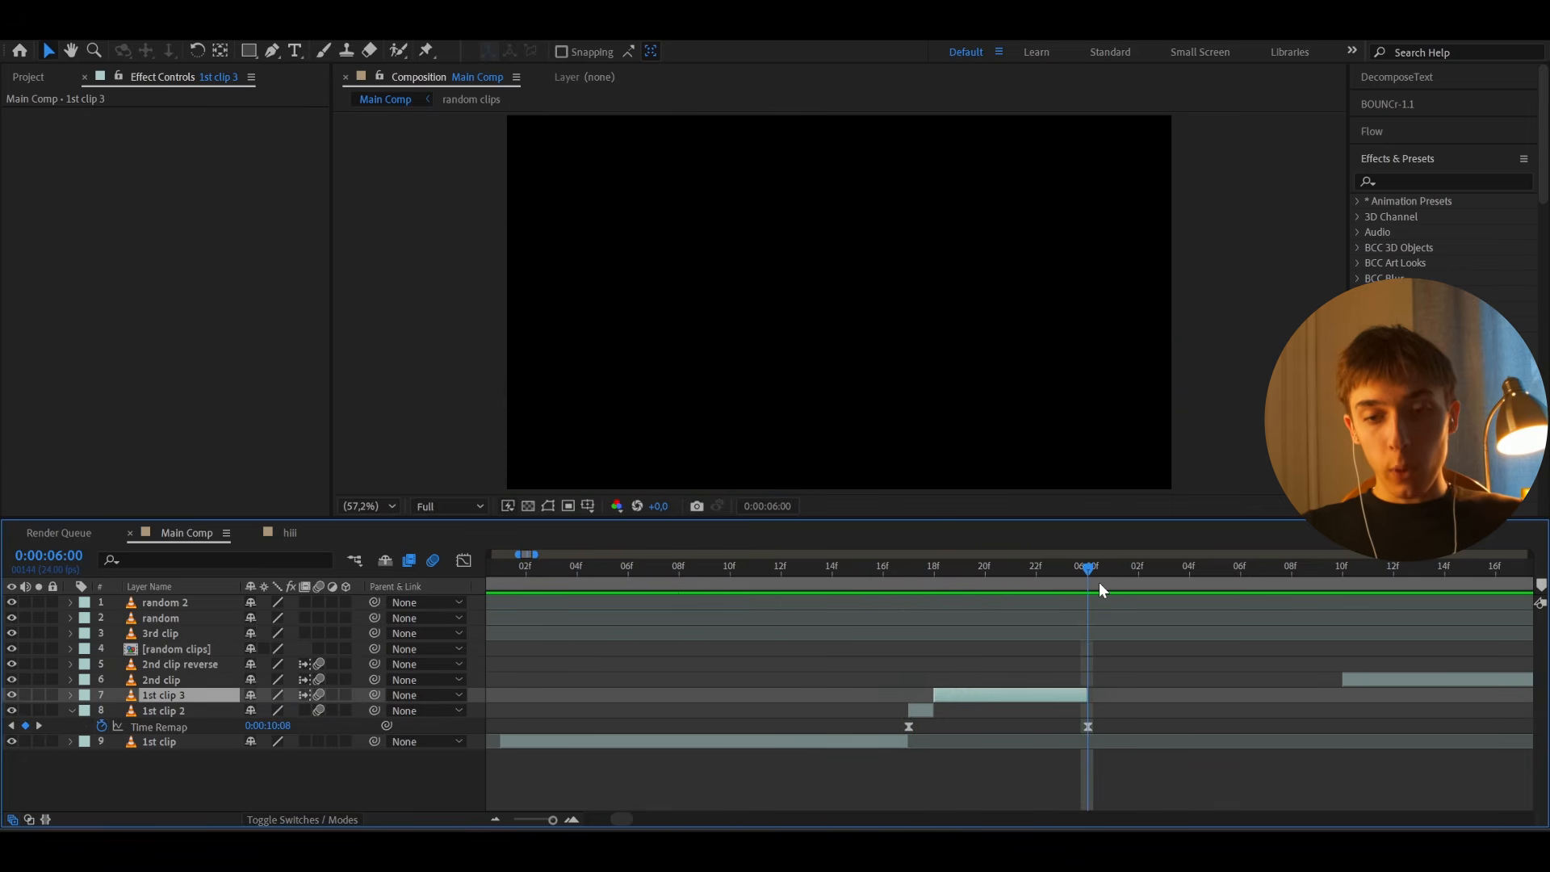
scroll(1097, 582, "right", 3)
left_click_drag(807, 576, 777, 583)
key("ctrl+s")
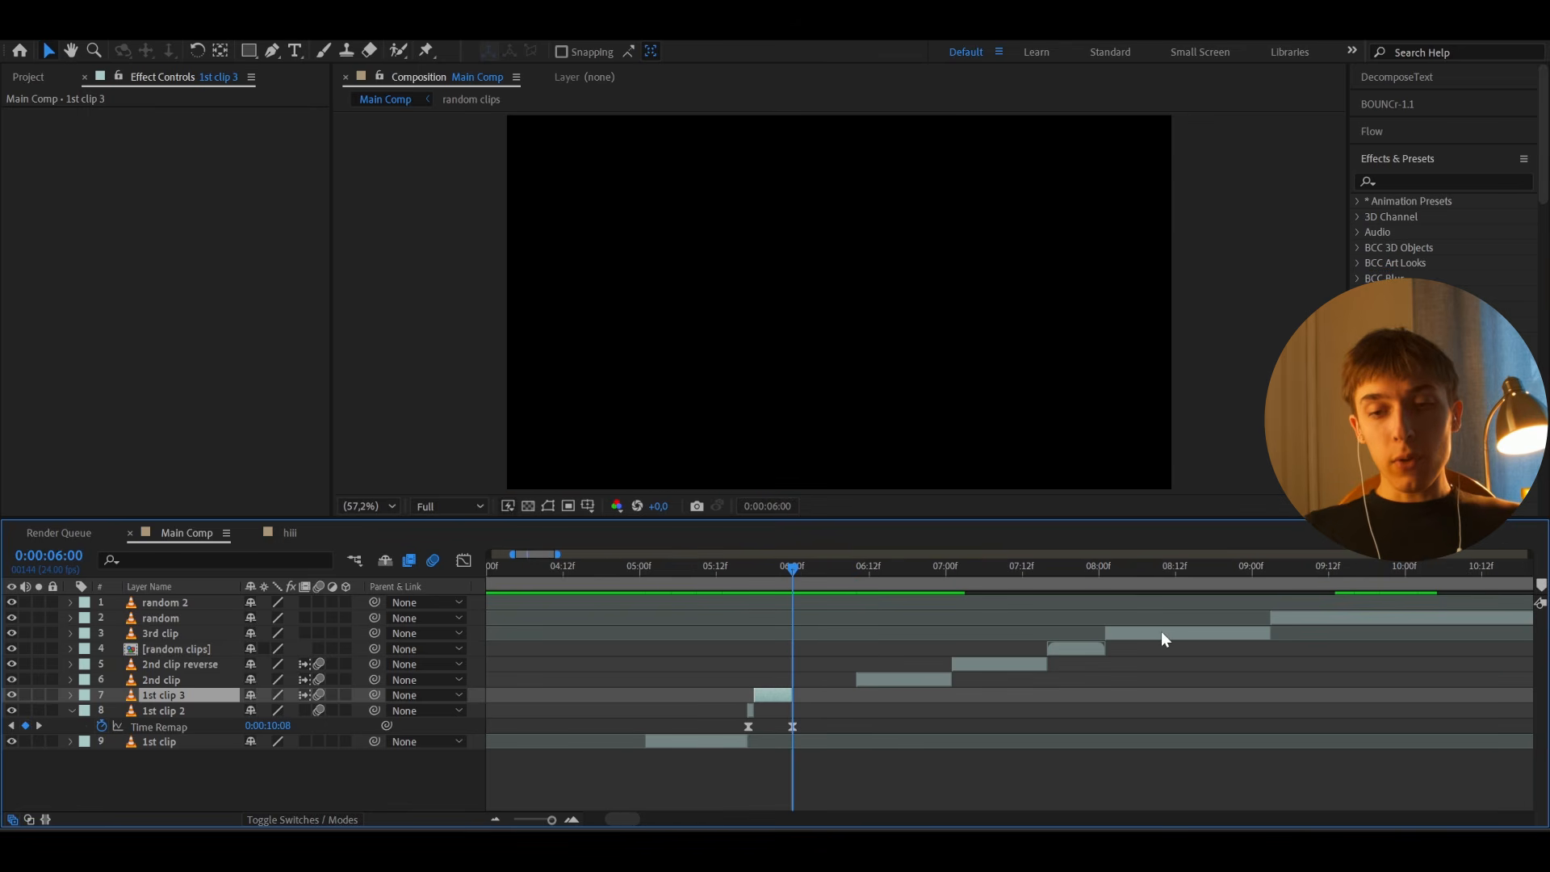
Step: Place the random layer directly above the 1st clip 3 layer so it starts at 0:00:06:00
left_click(1160, 638)
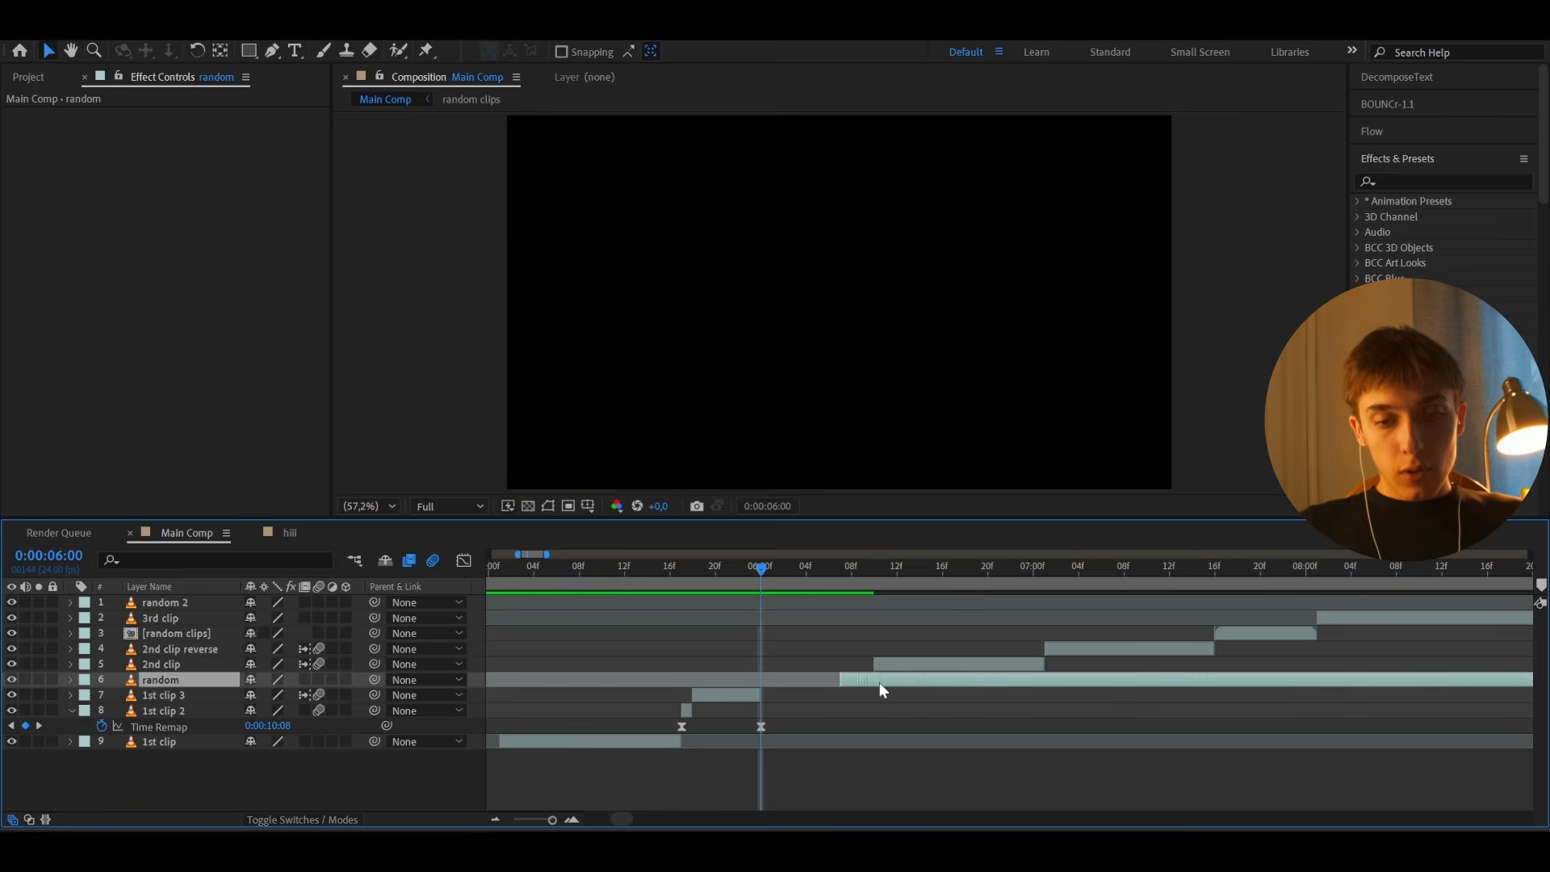
left_click_drag(879, 682, 732, 678)
scroll(773, 680, "up", 3)
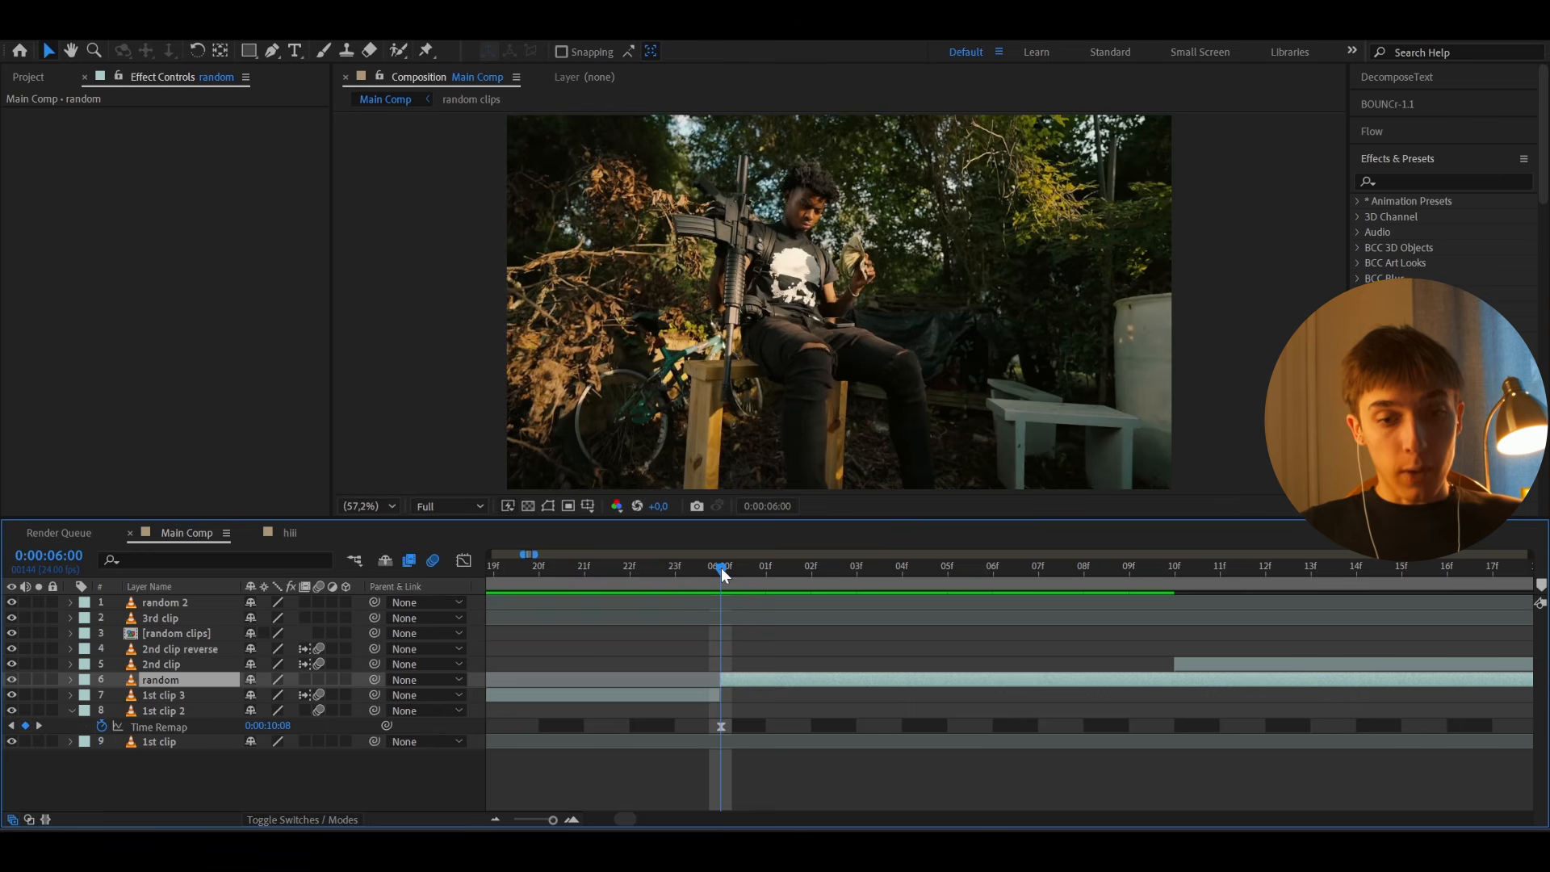
Step: Cut the random layer to one frame at 0:00:06:01 and continue from there with a later part of its footage
left_click_drag(724, 575, 761, 578)
key("ctrl+shift+d")
left_click_drag(1041, 683, 682, 686)
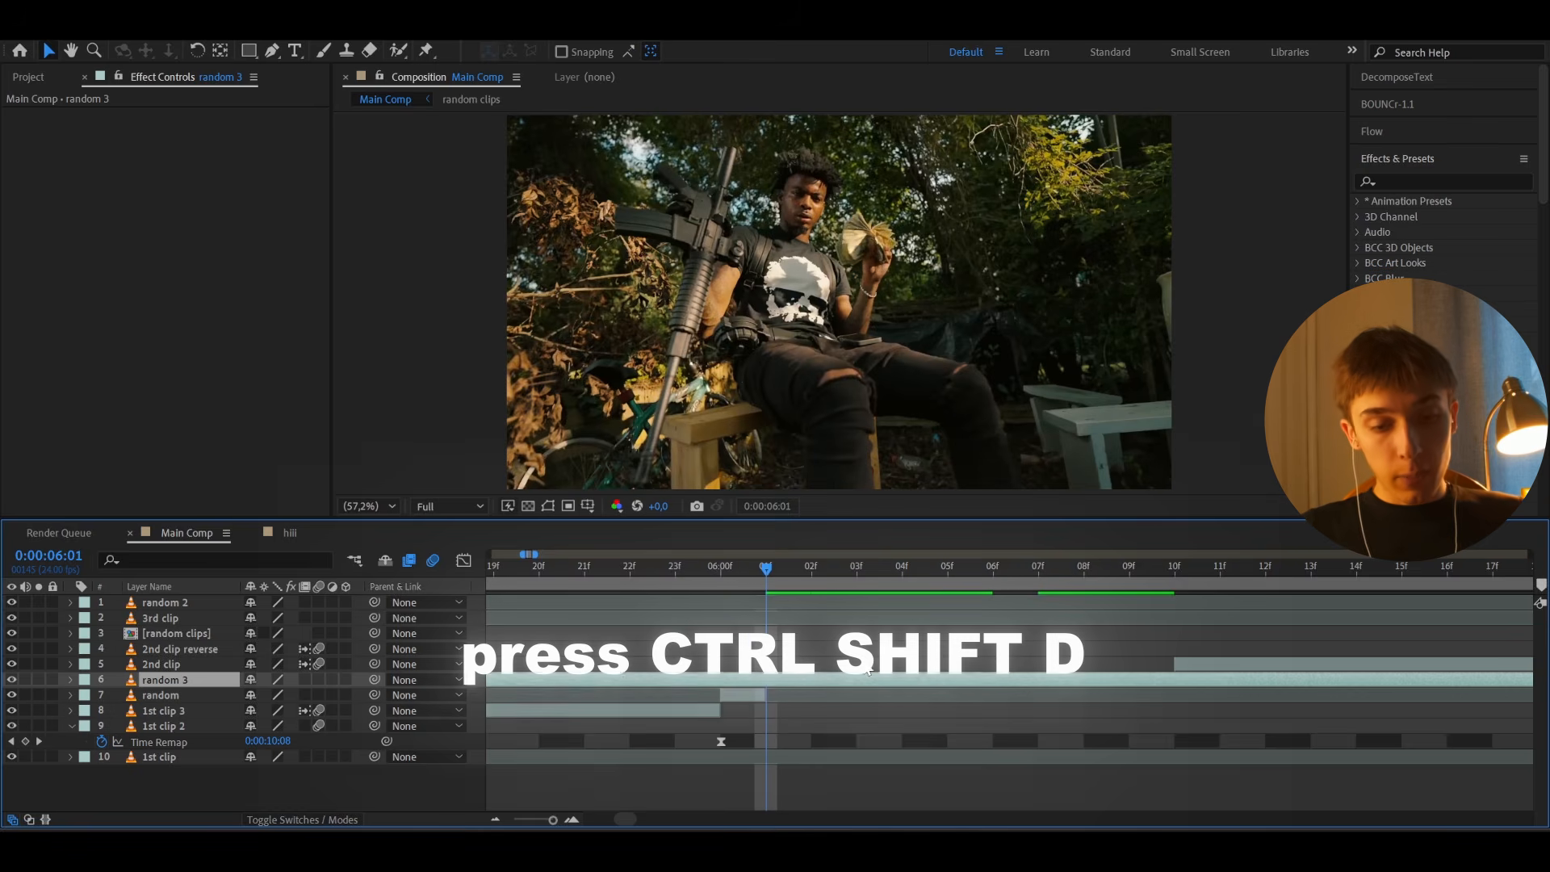
key("ctrl+shift+d")
key("Delete")
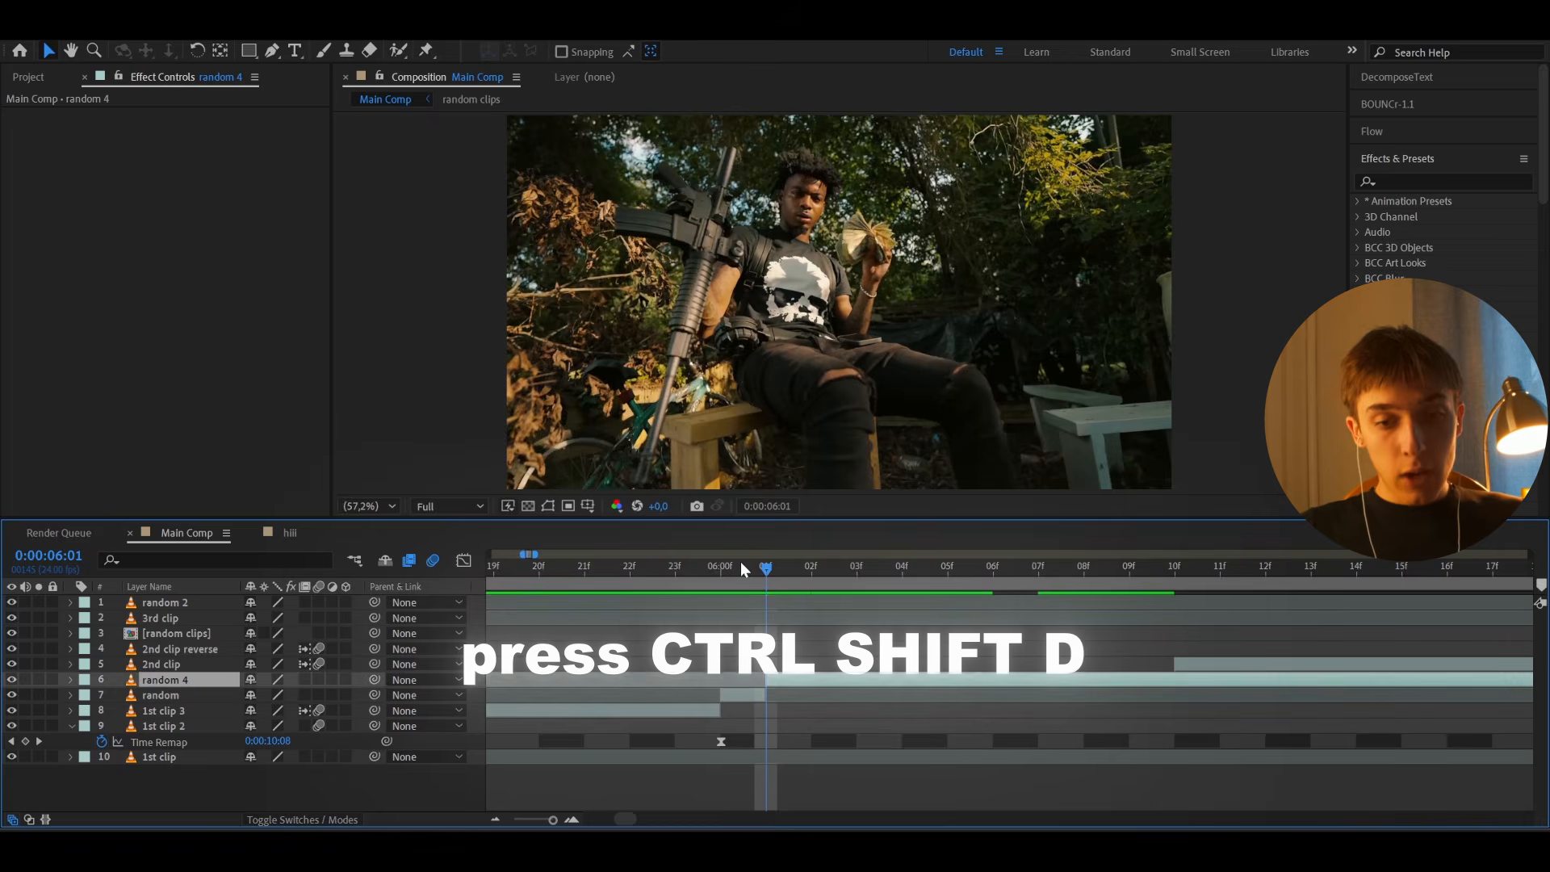
Step: Split the random 4 layer at 0:00:06:02 to make a second one-frame clip
left_click_drag(746, 570, 732, 573)
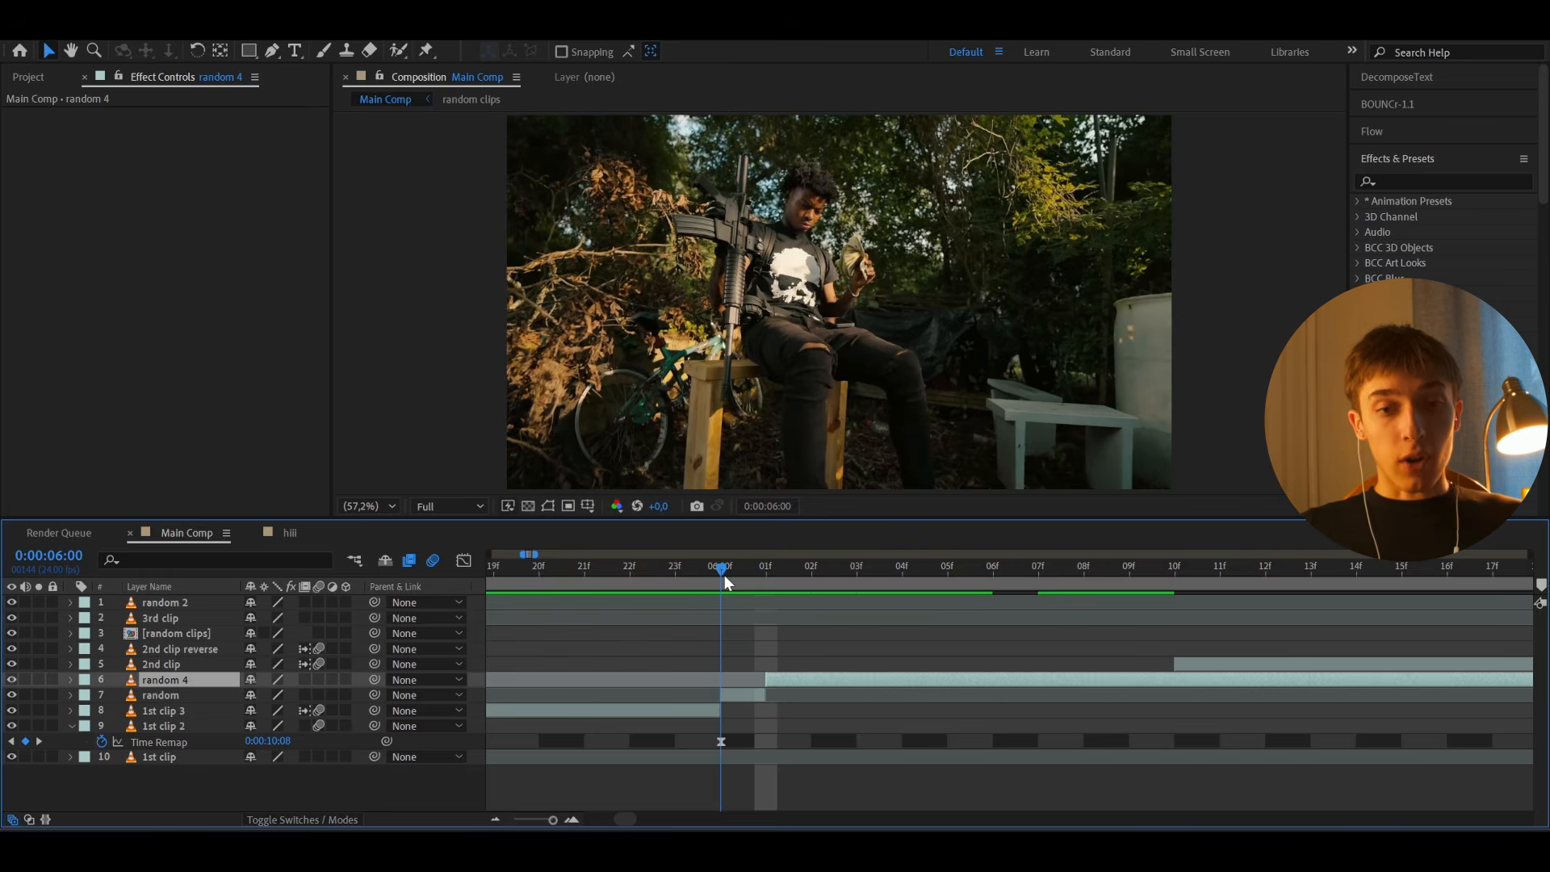
left_click_drag(725, 578, 813, 571)
key("ctrl+shift+d")
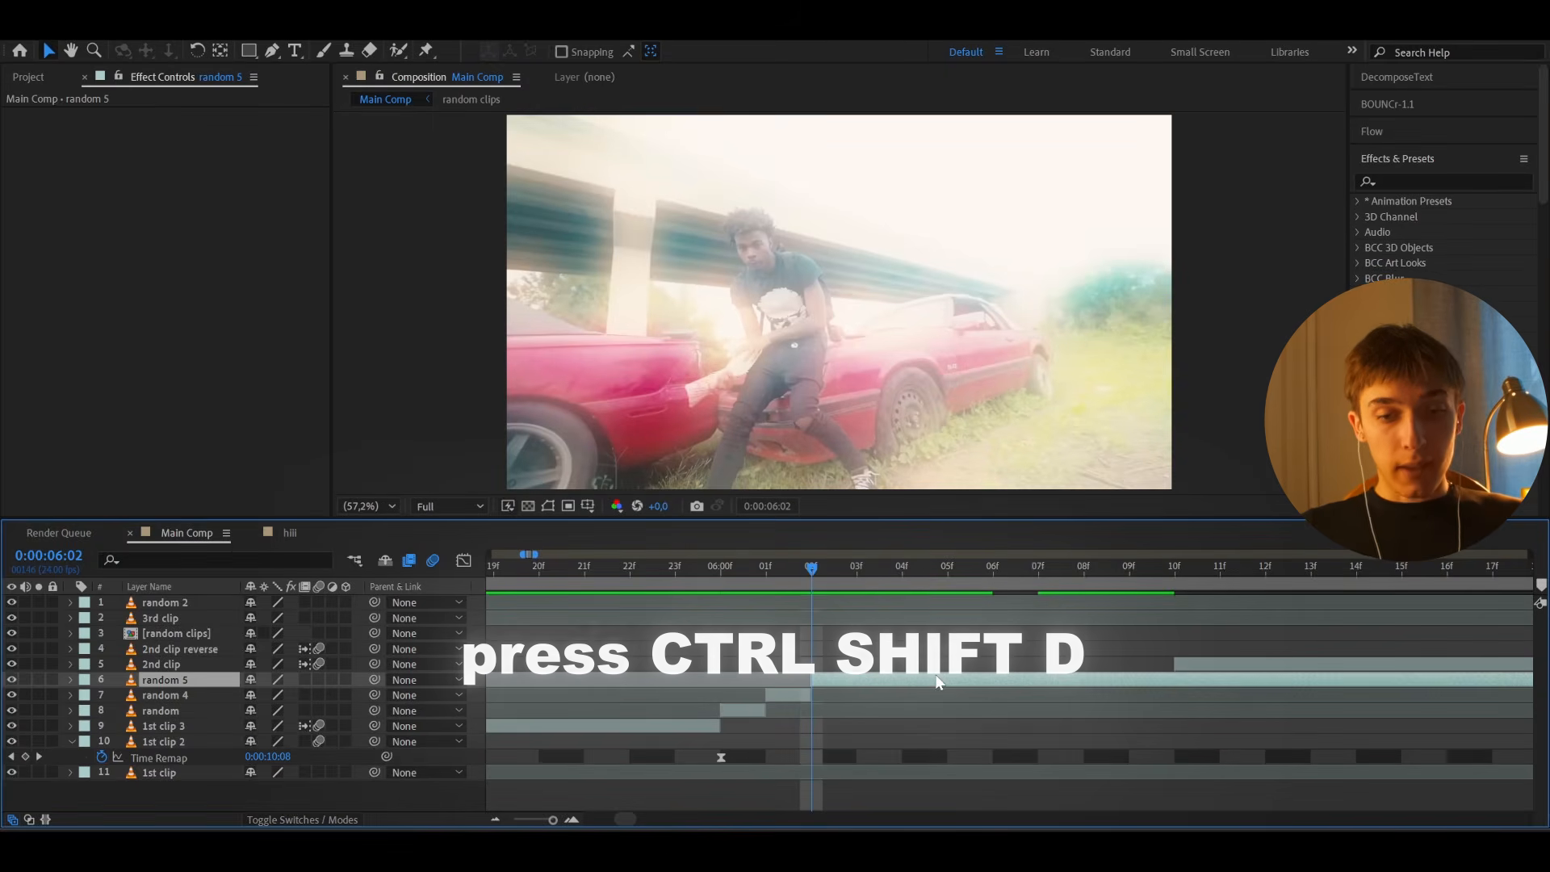
Step: Shift random 5 to another part of its footage, trim its start to 0:00:06:02, and split it at 0:00:06:03
left_click_drag(691, 677, 774, 686)
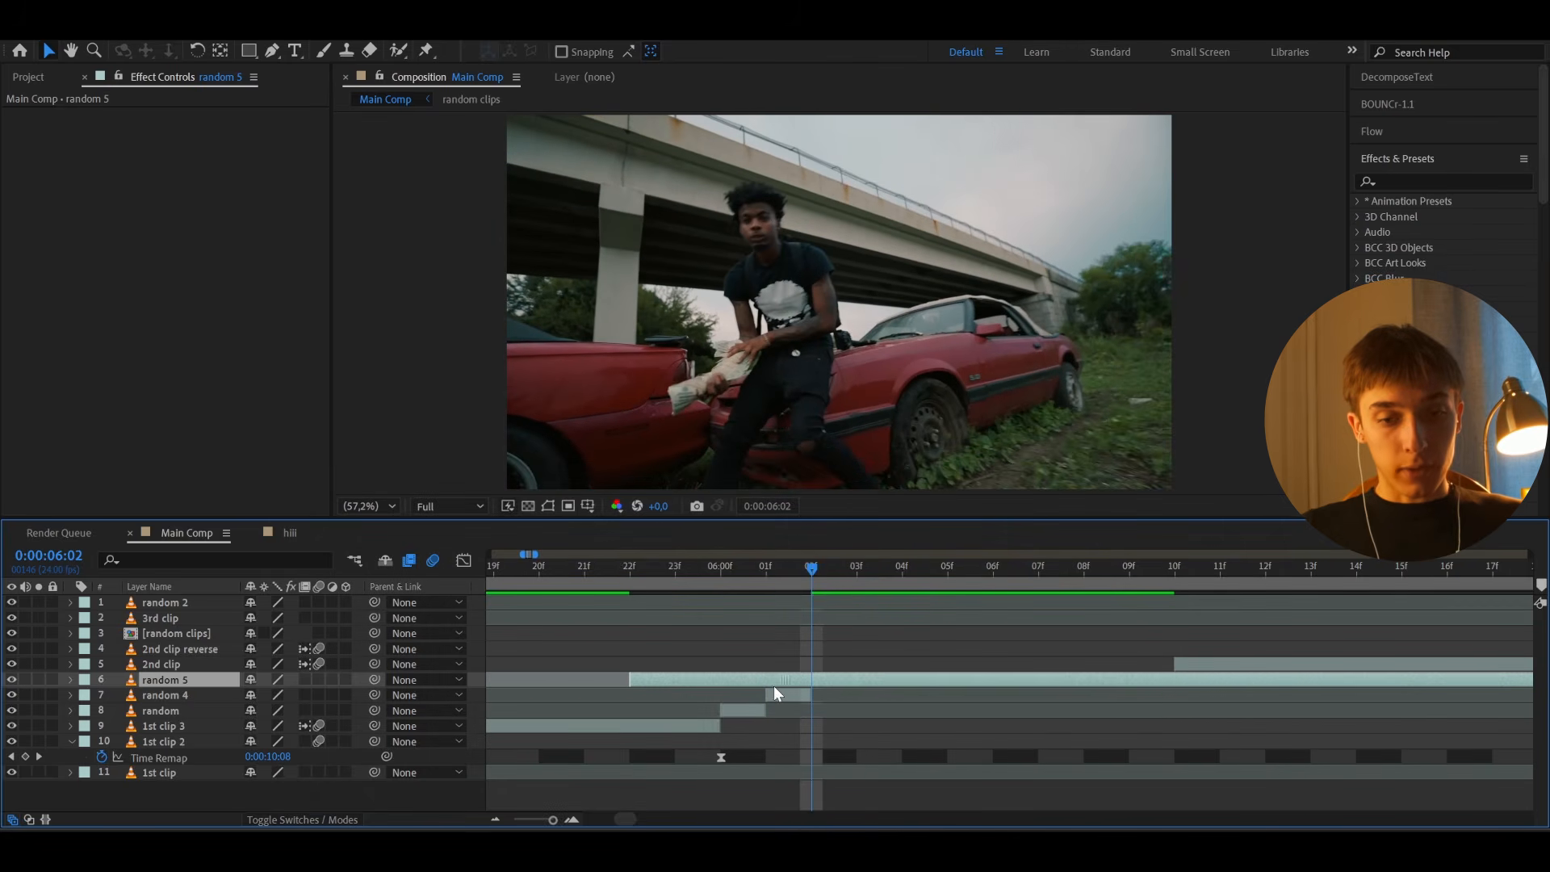
key("ctrl+shift+d")
left_click(788, 695)
key("Delete")
left_click(851, 565)
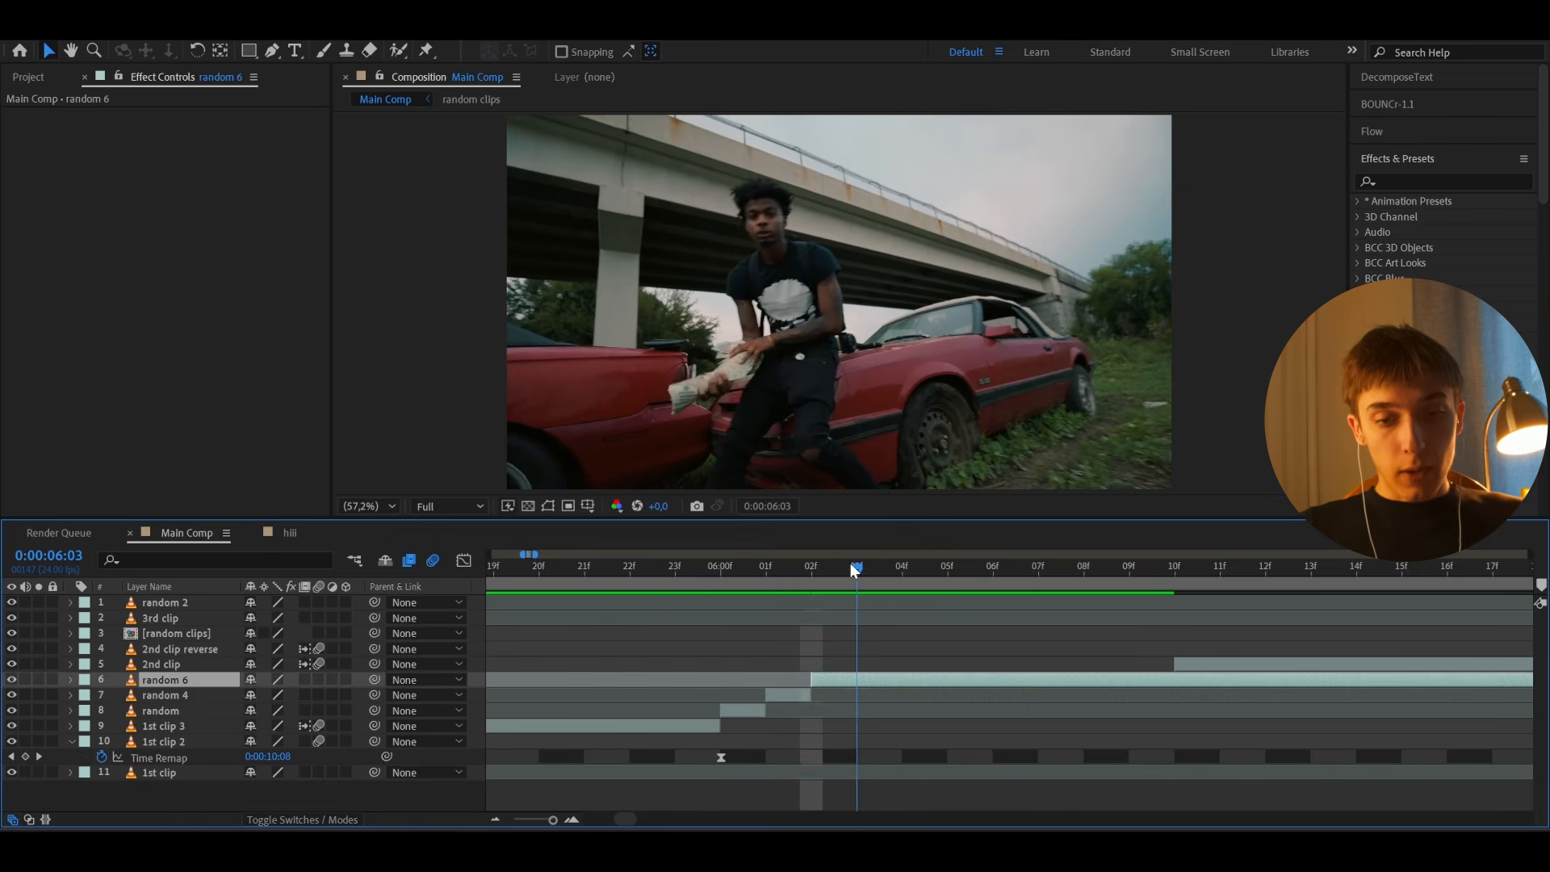
key("ctrl+shift+d")
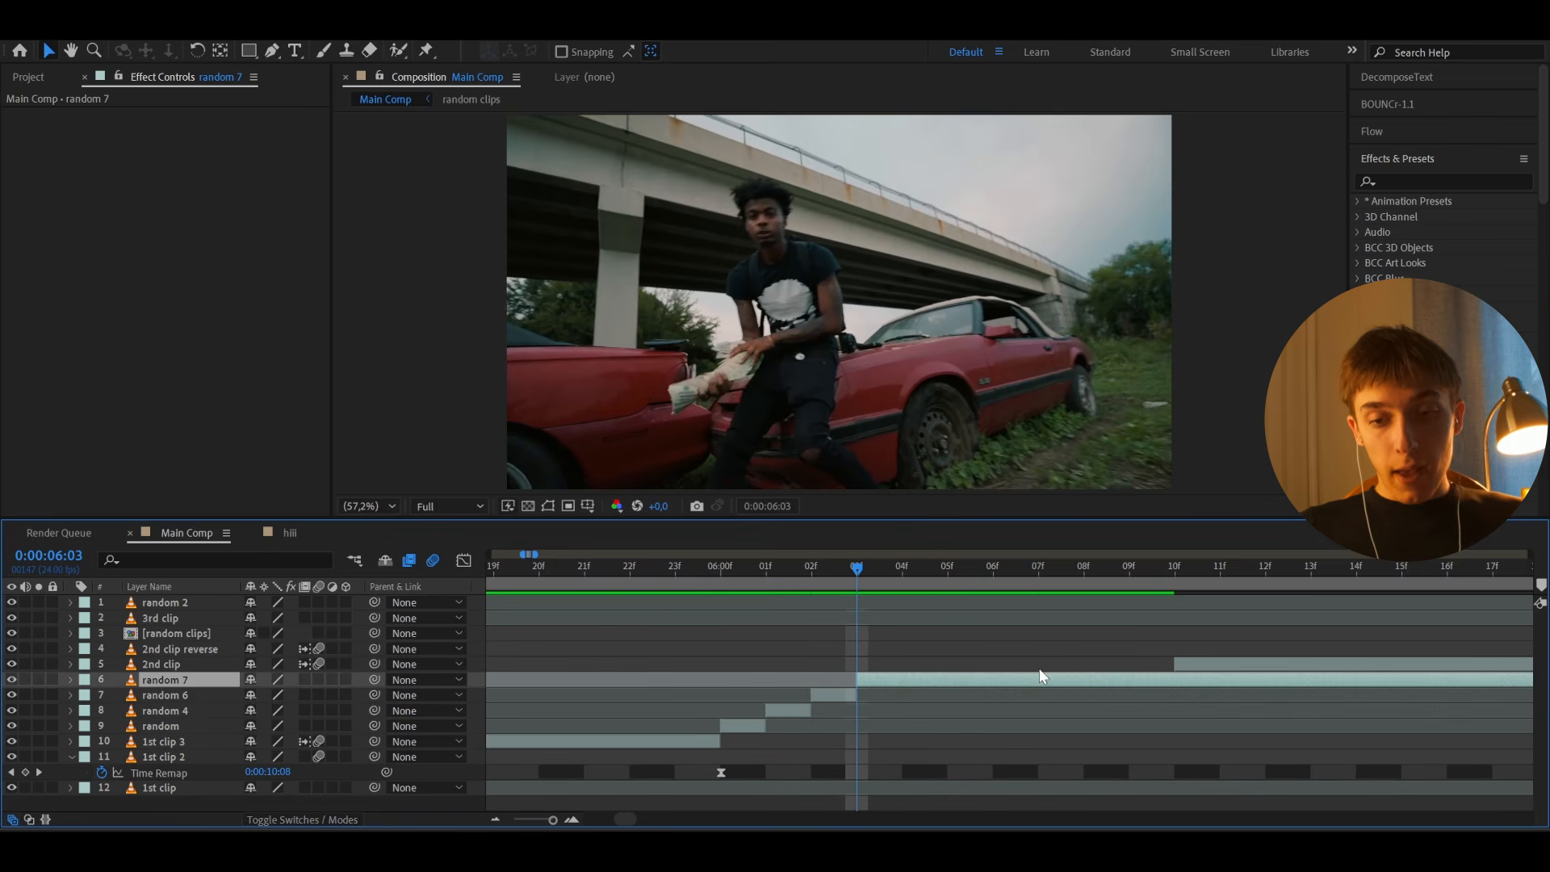
Step: Slide random 7 to a later part of its footage, trim its start to 0:00:06:03, and split it at 0:00:06:04
left_click_drag(1082, 681, 555, 722)
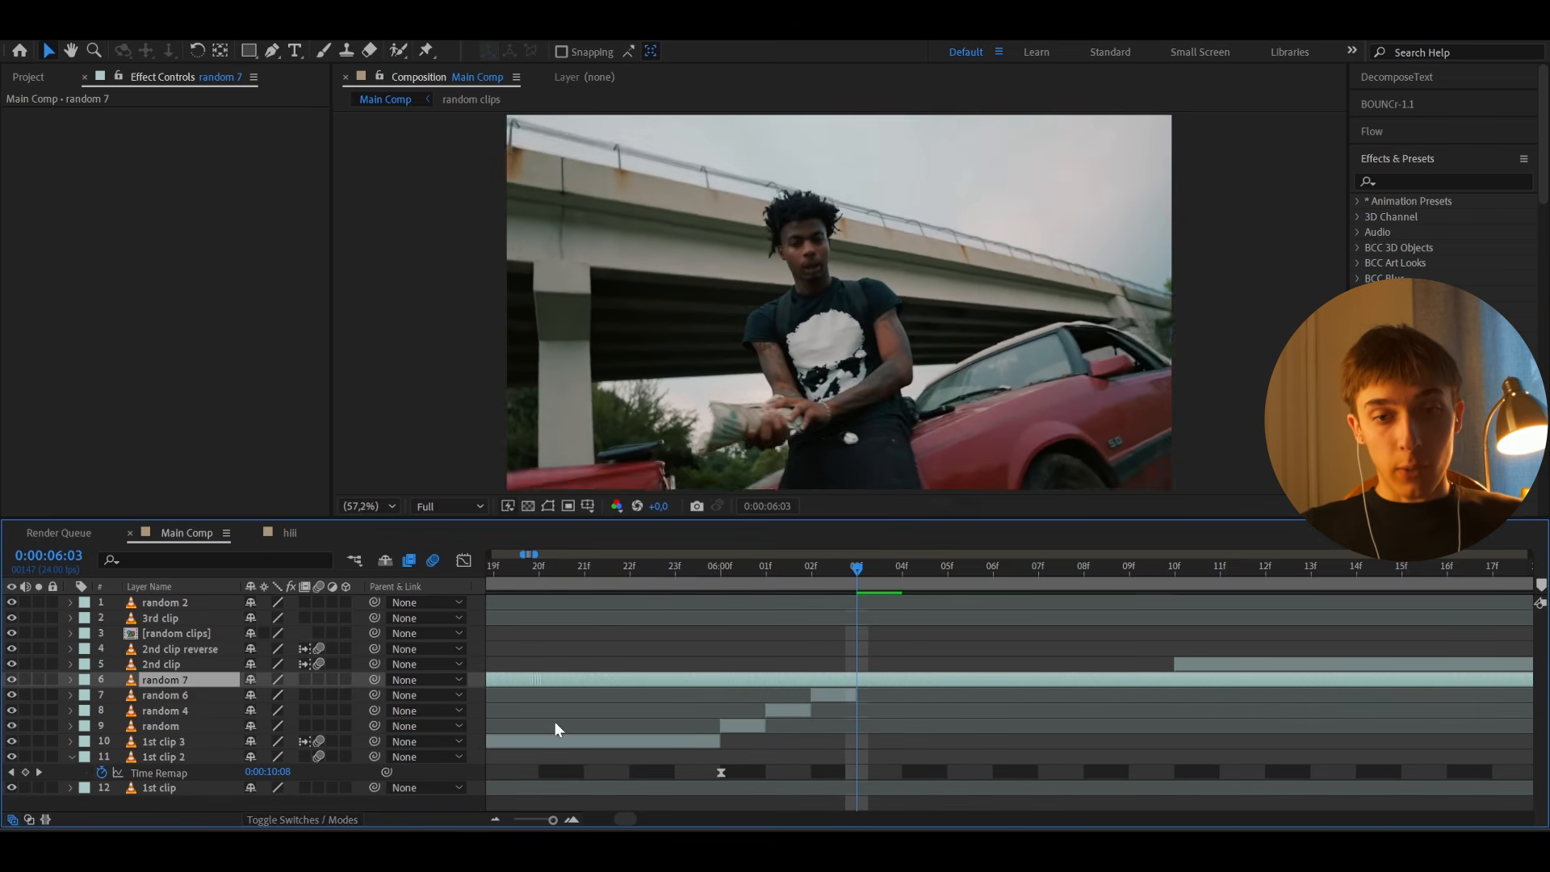
left_click_drag(885, 688, 551, 702)
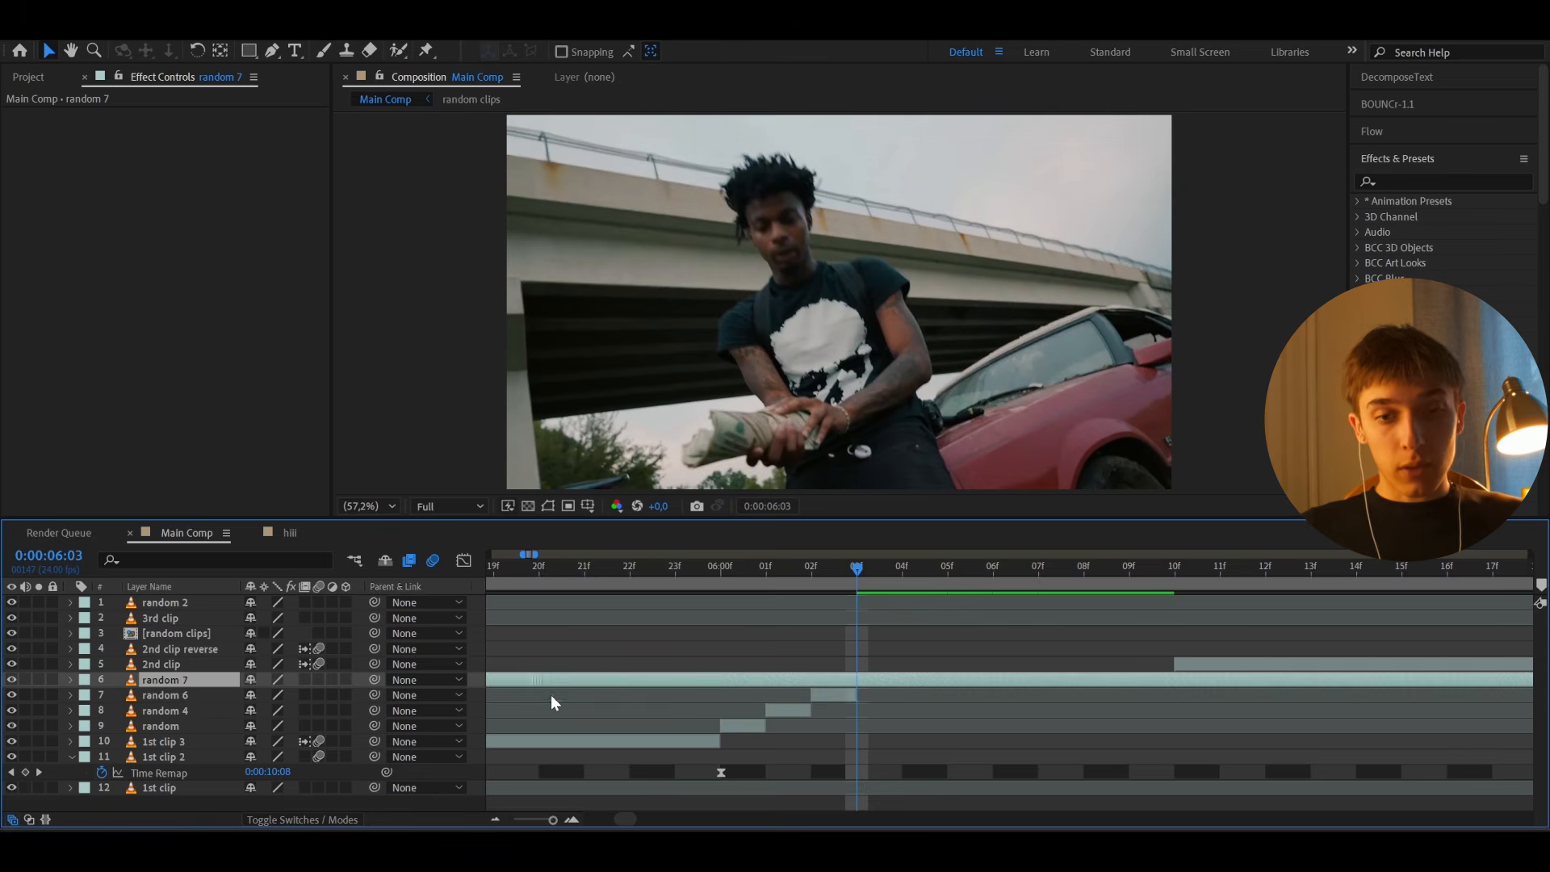
key("ctrl+shift+d")
left_click(586, 694)
key("Delete")
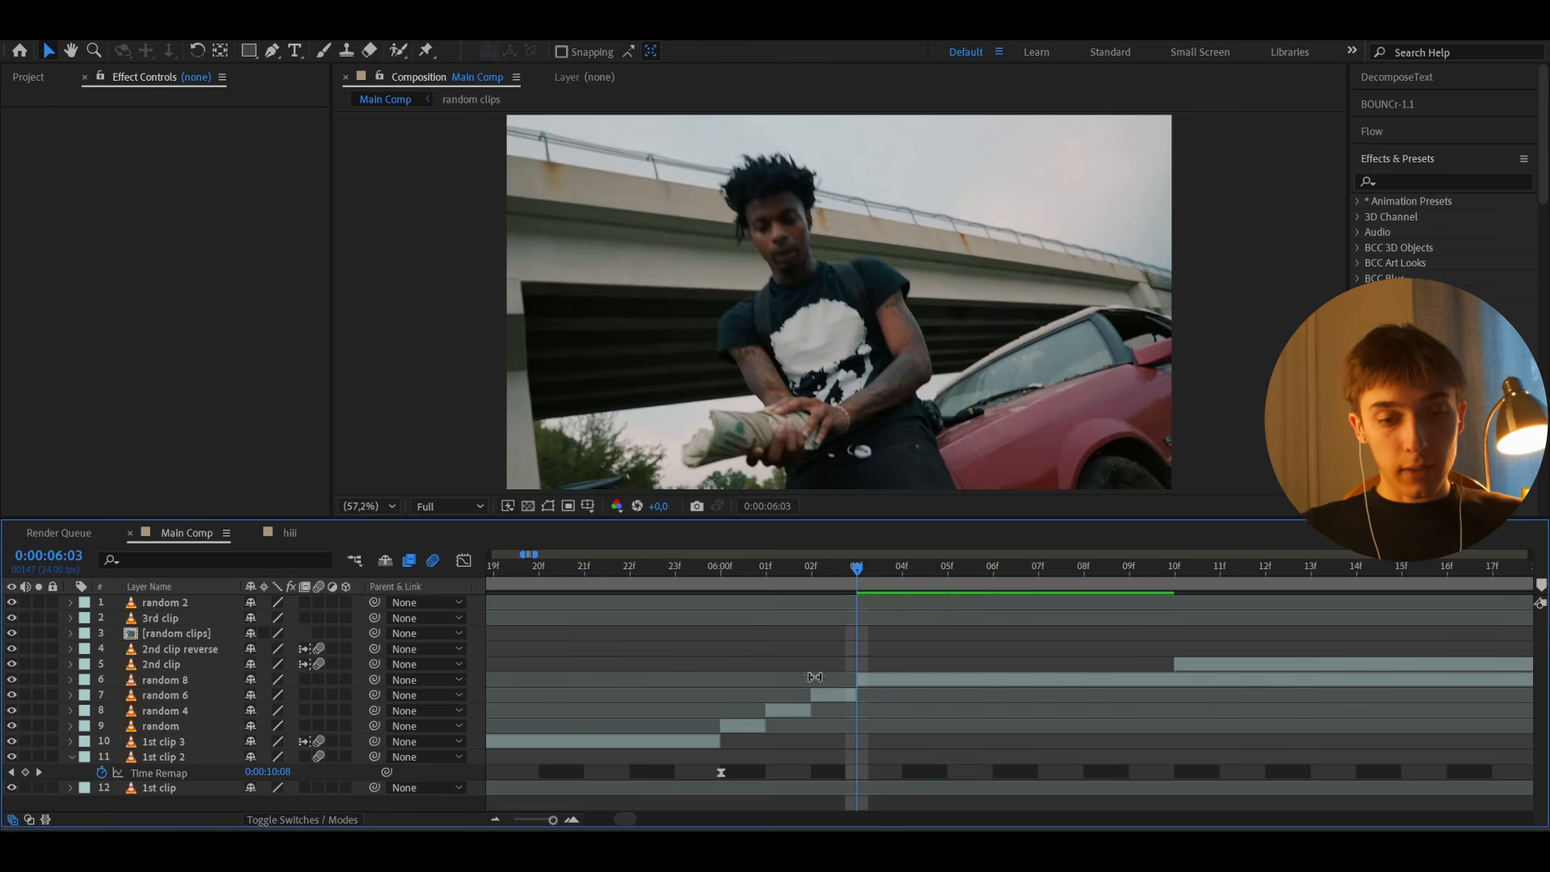
left_click(878, 680)
left_click(894, 578)
key("ctrl+shift+d")
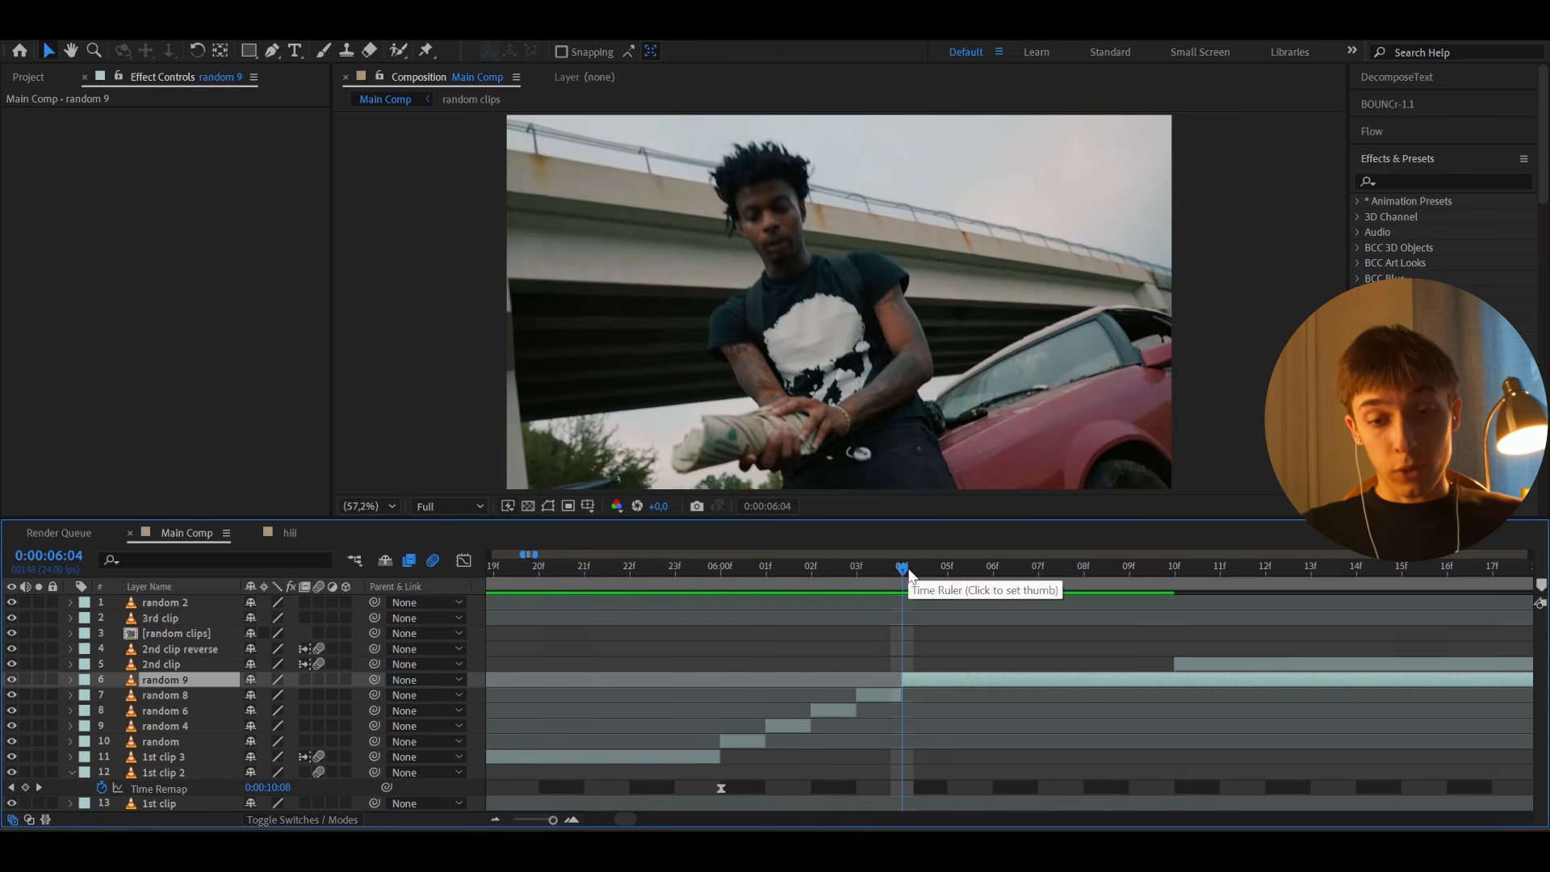
Step: Move random 9 to start at 0:00:06:08 and swap the first two flashes, placing random 4 at 0:00:06:00 and random at 0:00:06:01
left_click_drag(920, 678, 975, 680)
left_click_drag(846, 568, 750, 596)
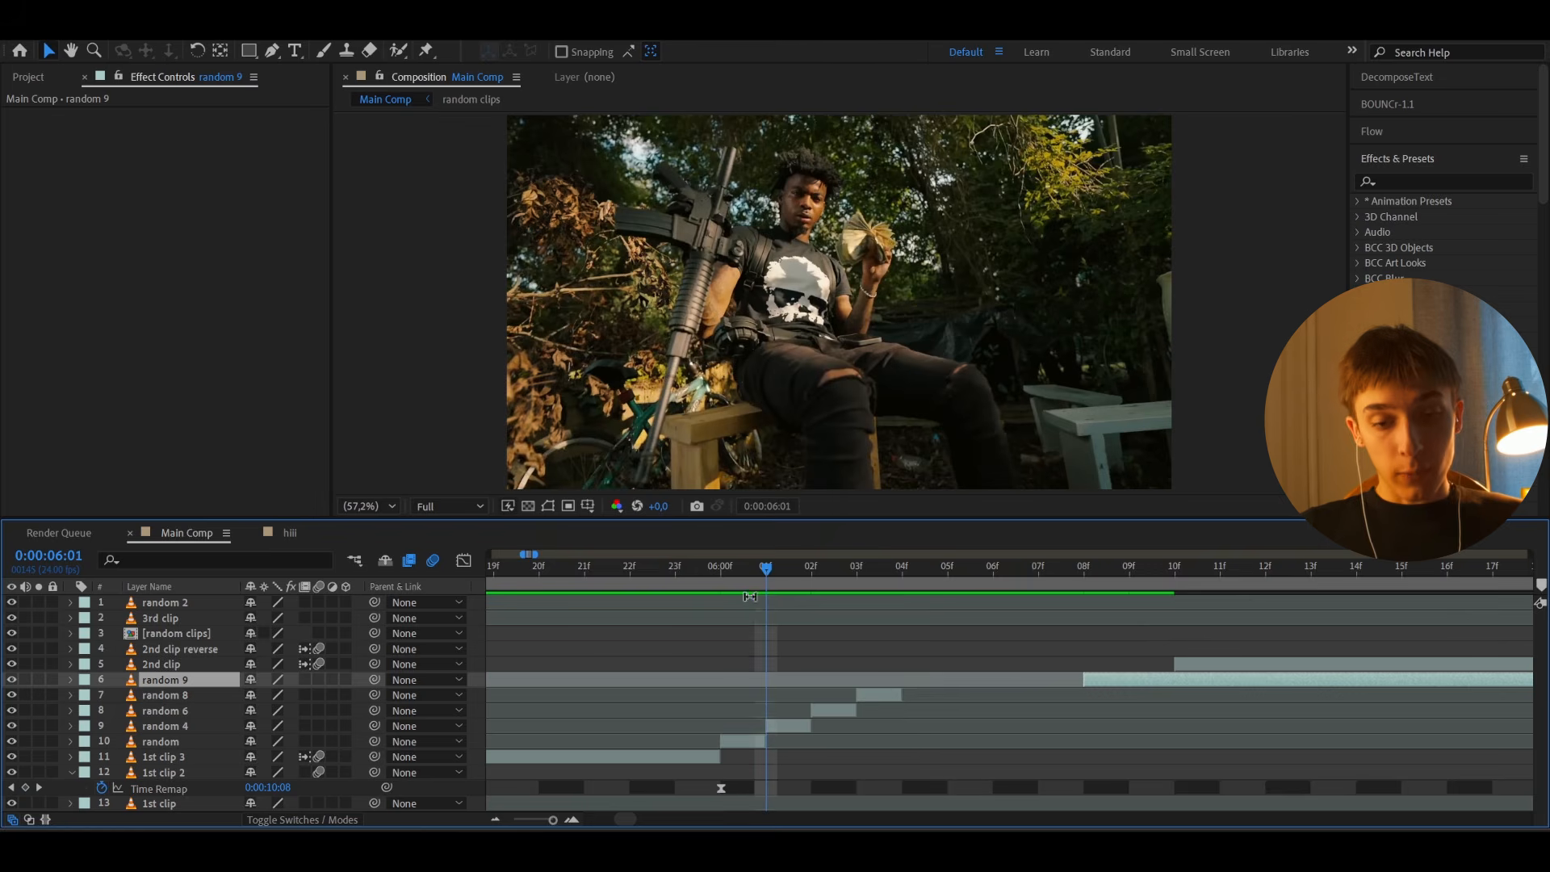
left_click(787, 726)
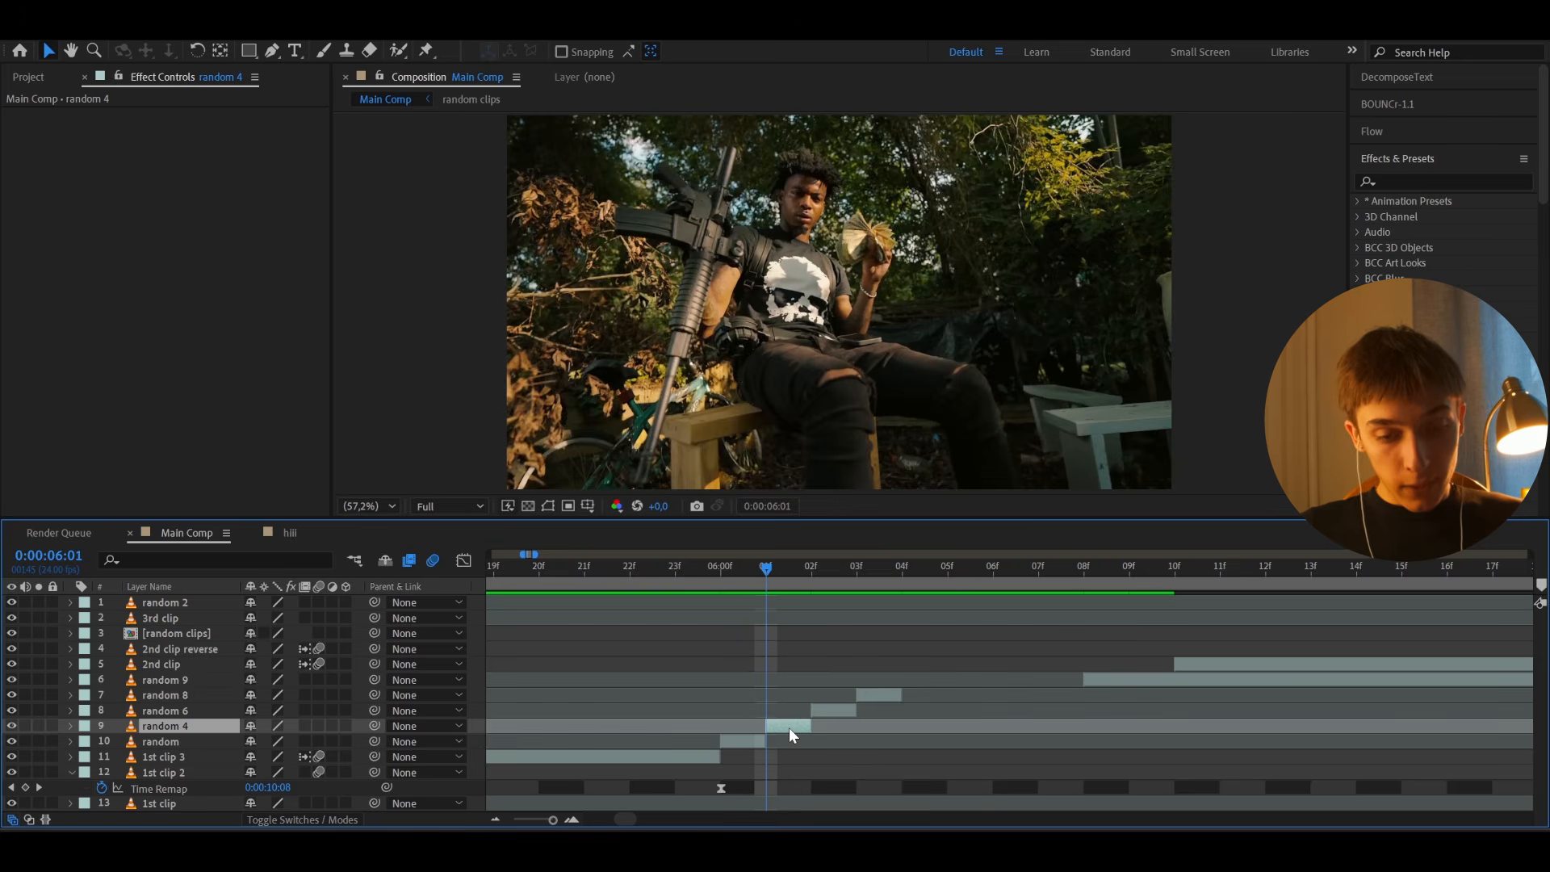
mouse_move(788, 728)
left_mouse_down()
mouse_move(741, 725)
mouse_move(793, 745)
left_mouse_up()
left_click(738, 744)
left_click(714, 575)
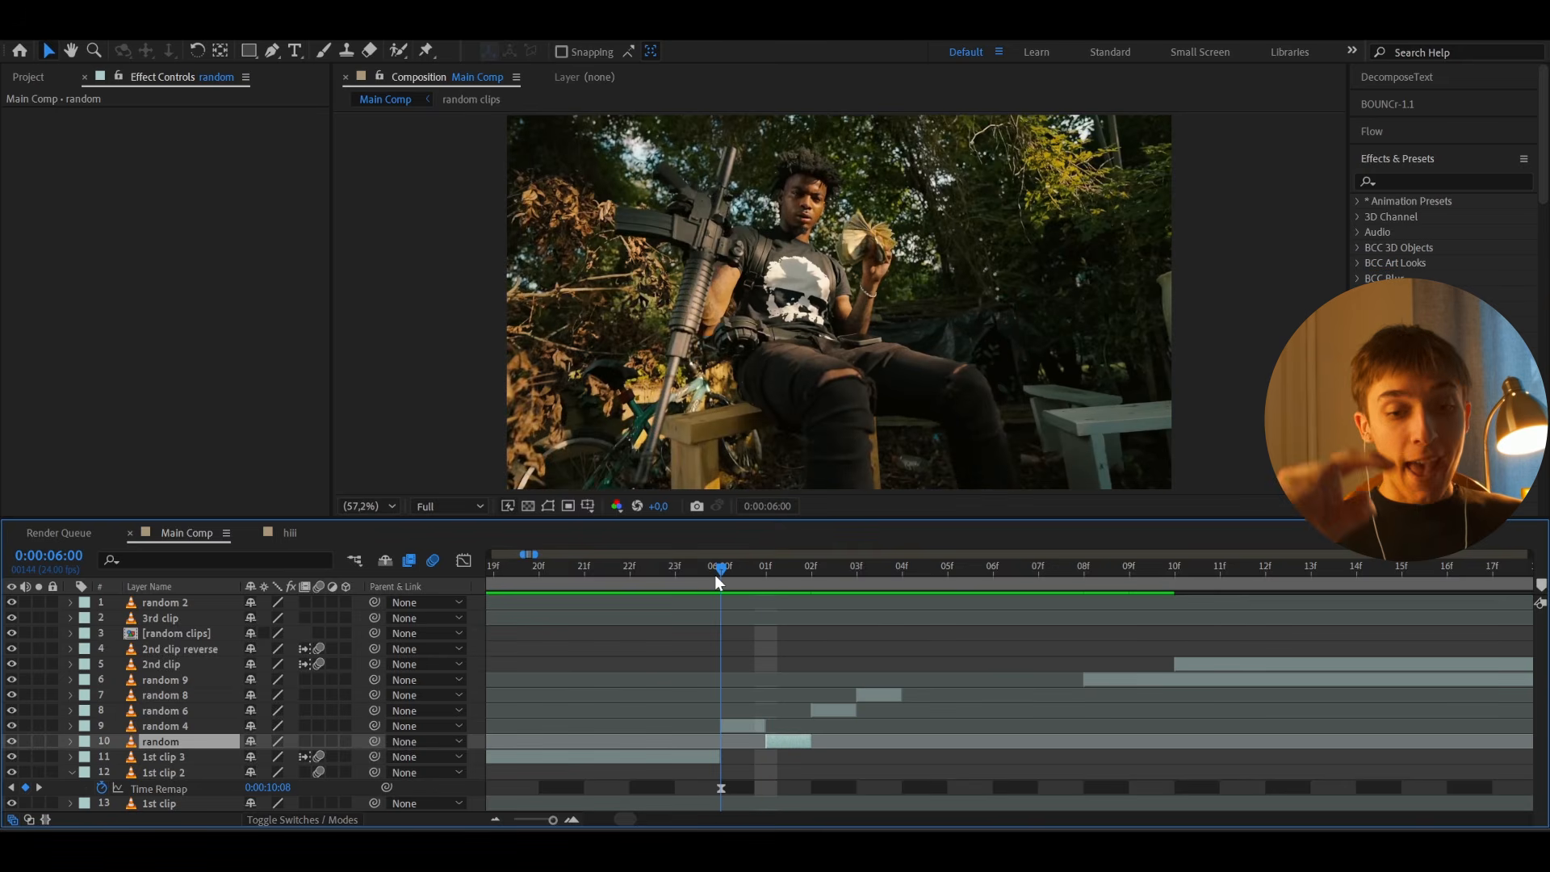
left_click(746, 570)
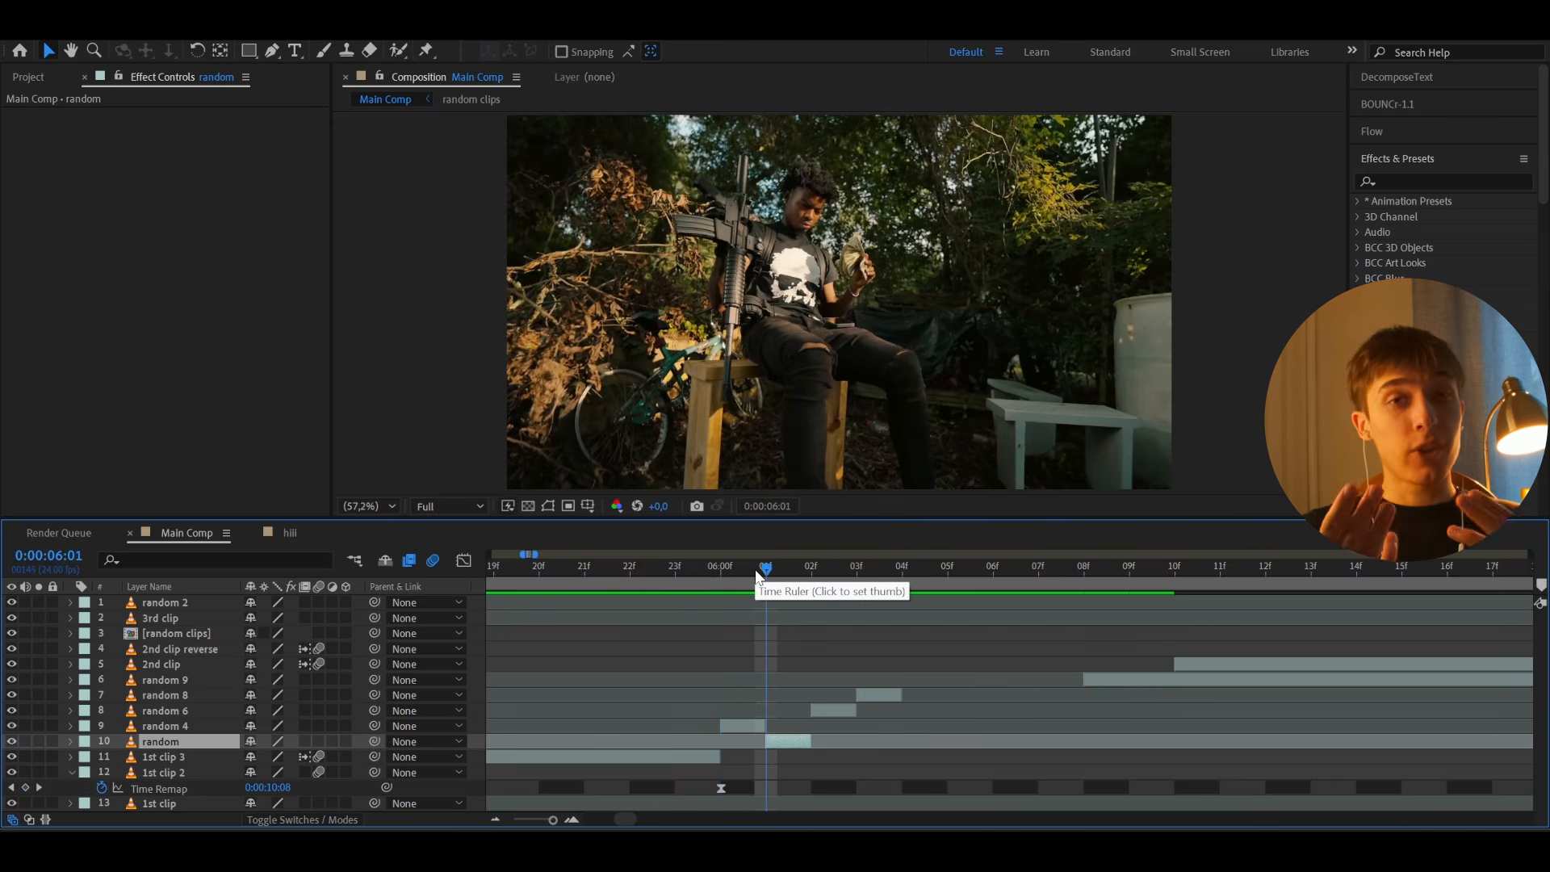
left_click(812, 573)
left_click(856, 571)
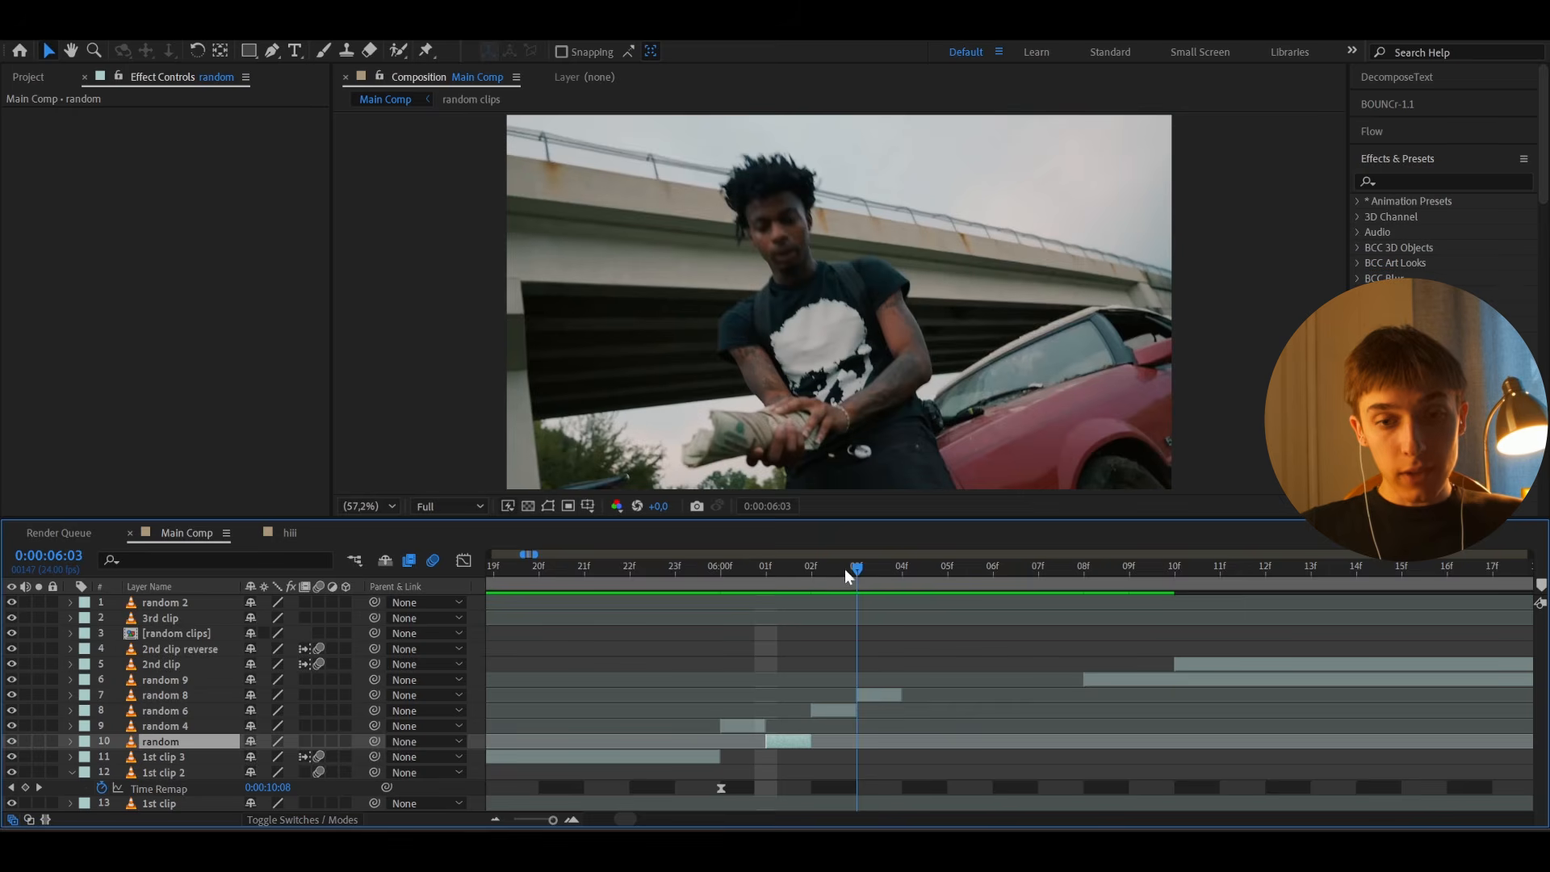
Step: Swap the next two one-frame clips so random 8 sits at 0:00:06:02 and random 6 at 0:00:06:03
left_click(879, 695)
mouse_move(877, 695)
left_mouse_down()
mouse_move(842, 696)
mouse_move(871, 701)
left_mouse_up()
left_click(839, 720)
left_click_drag(750, 575, 895, 568)
Step: Slide random 9 earlier over the playhead, trim its start to 0:00:06:04, and split it at 0:00:06:05
scroll(879, 711, "down", 3)
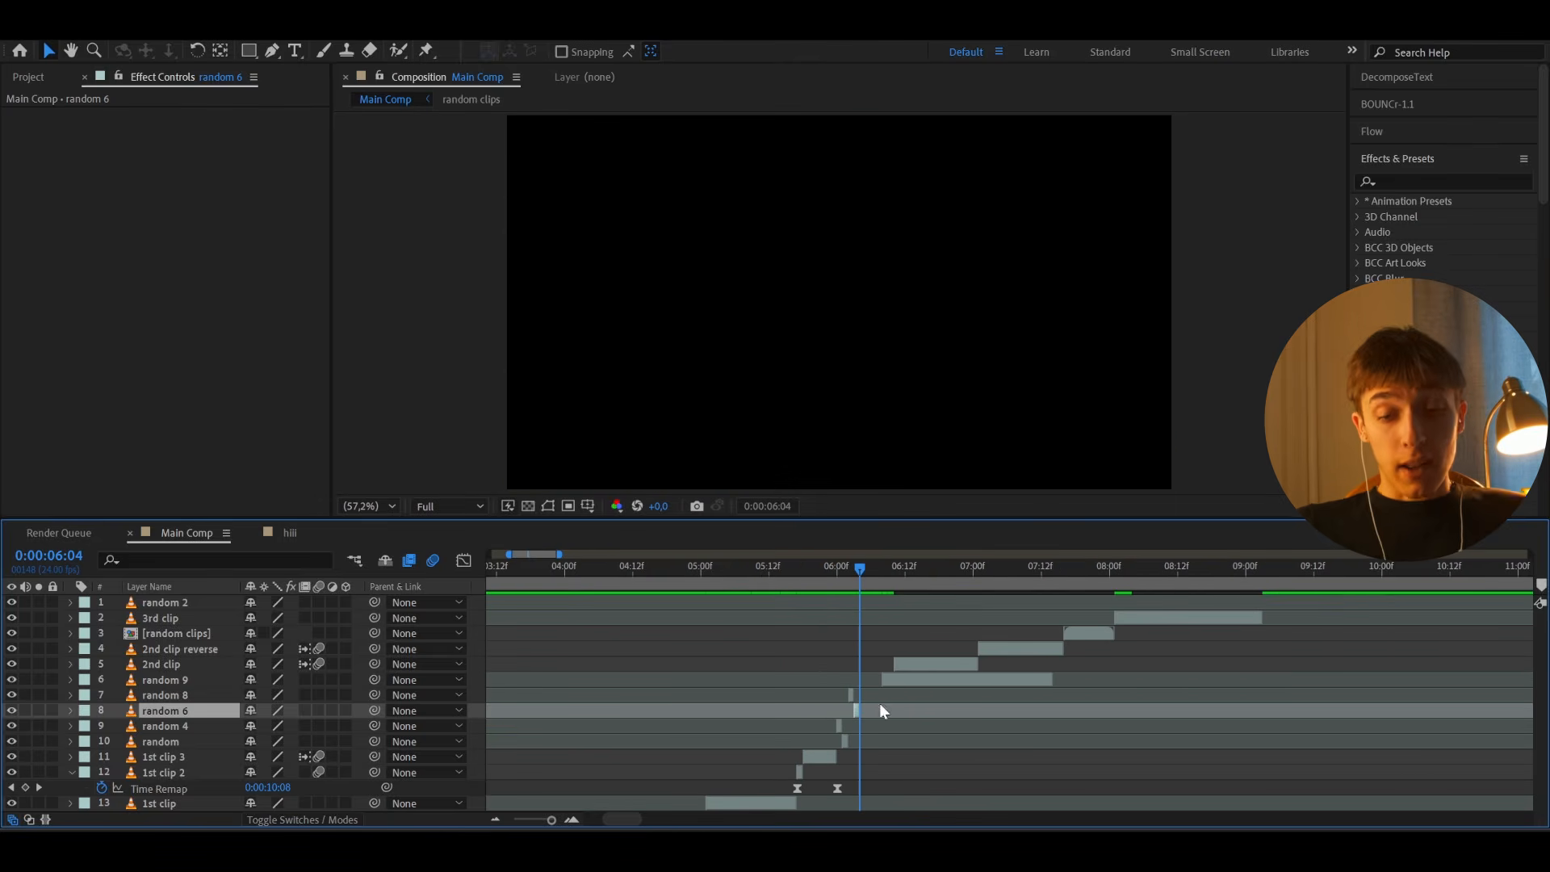
left_click_drag(924, 679, 857, 676)
key("ctrl+shift+d")
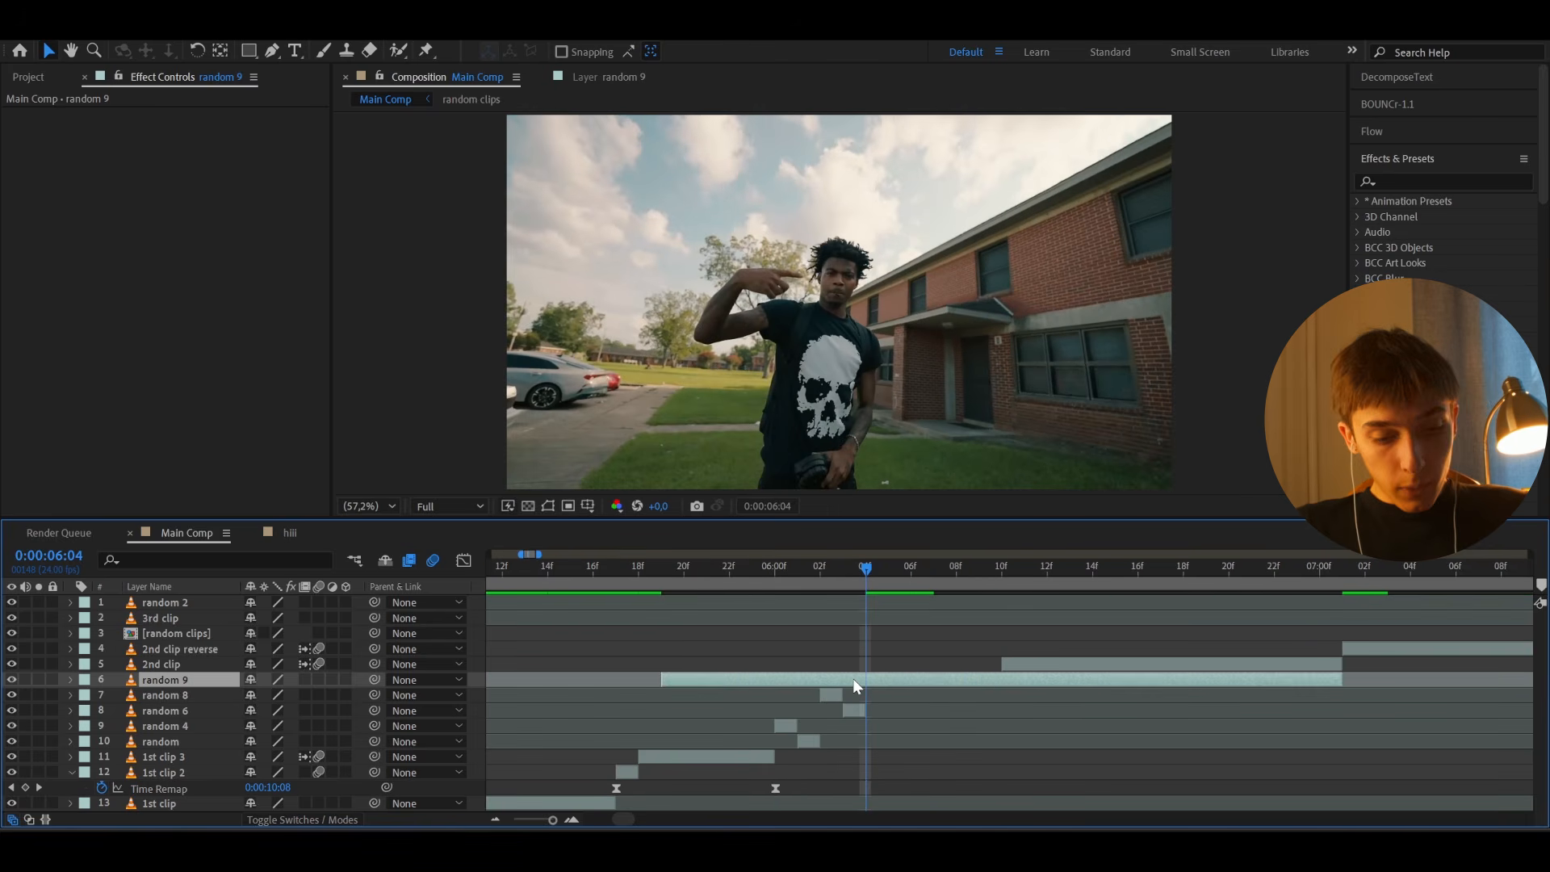
scroll(853, 678, "up", 3)
left_click(846, 691)
key("Delete")
left_click(865, 683)
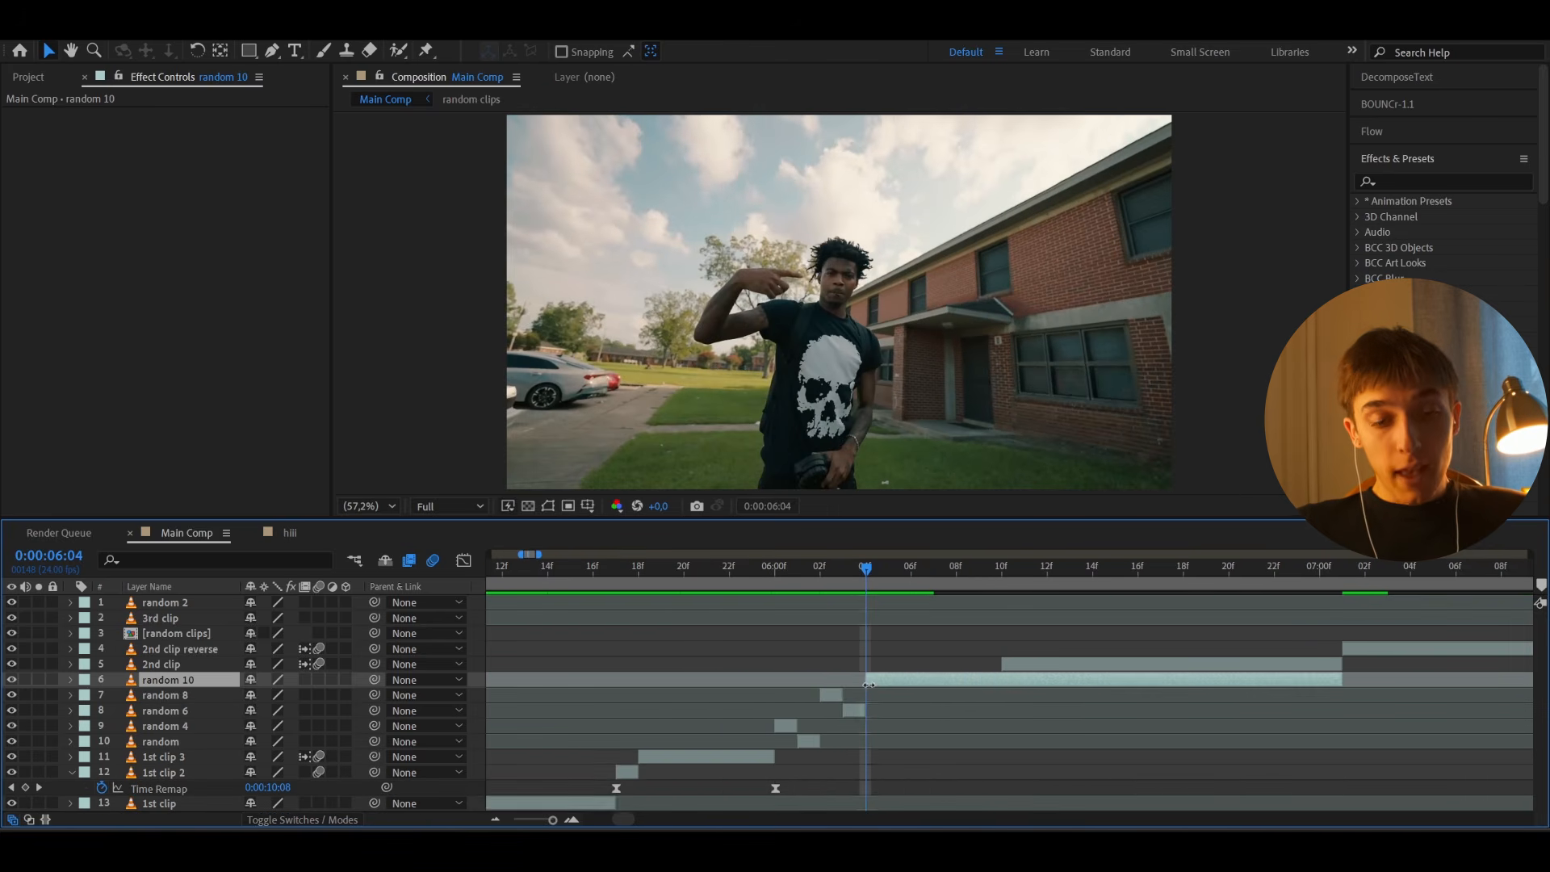
scroll(869, 684, "up", 2)
left_click(908, 568)
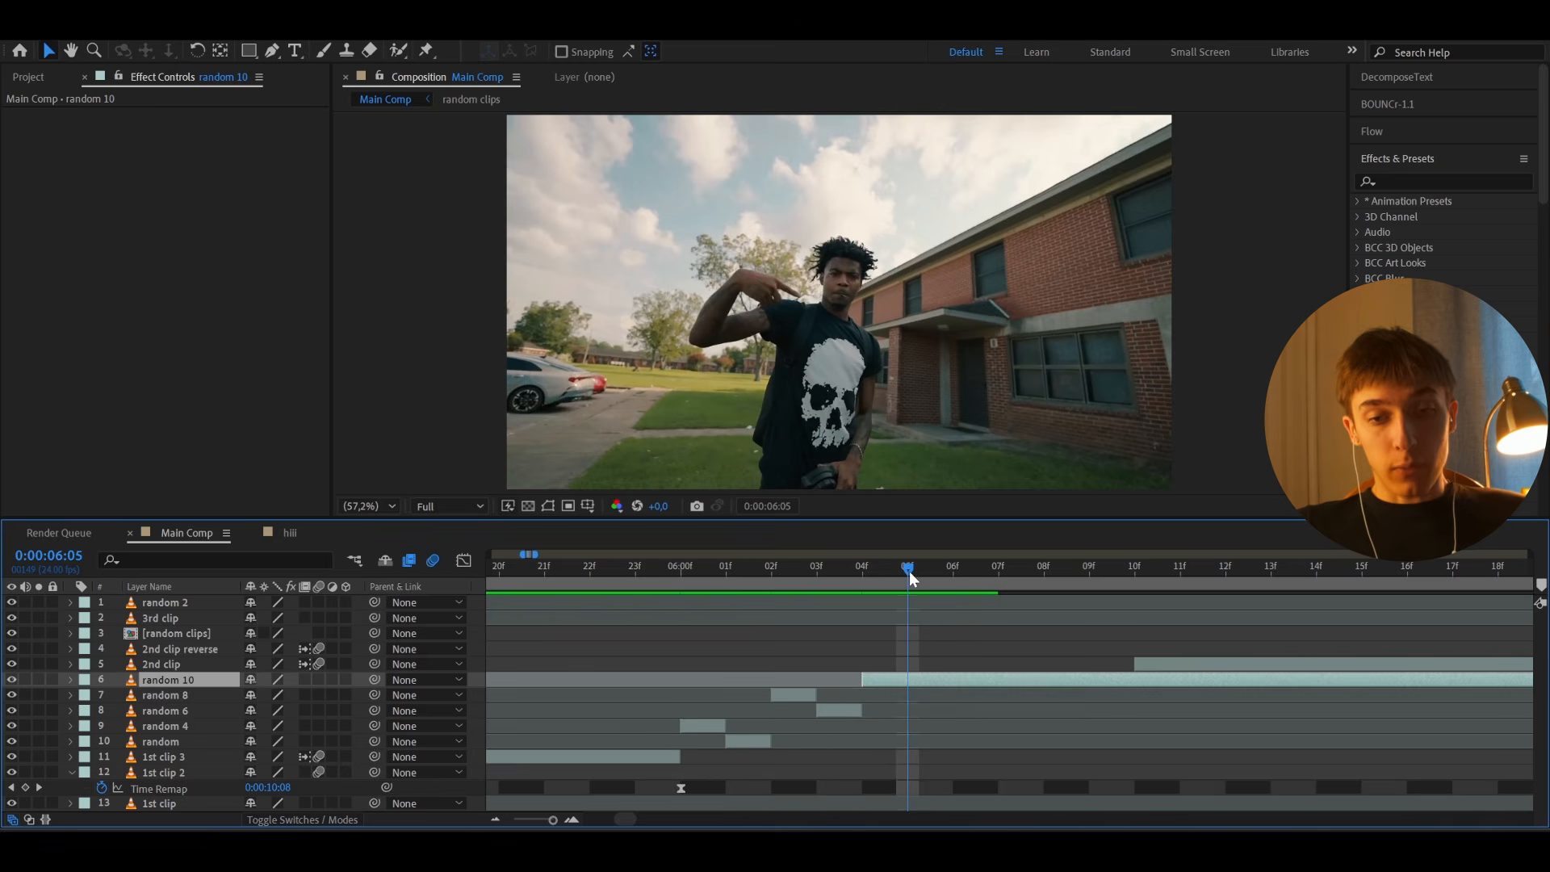
key("ctrl+shift+d")
Step: Shift random 11 to a different shot, trim its start to 0:00:06:05, and split it at 0:00:06:06
scroll(888, 666, "down", 2)
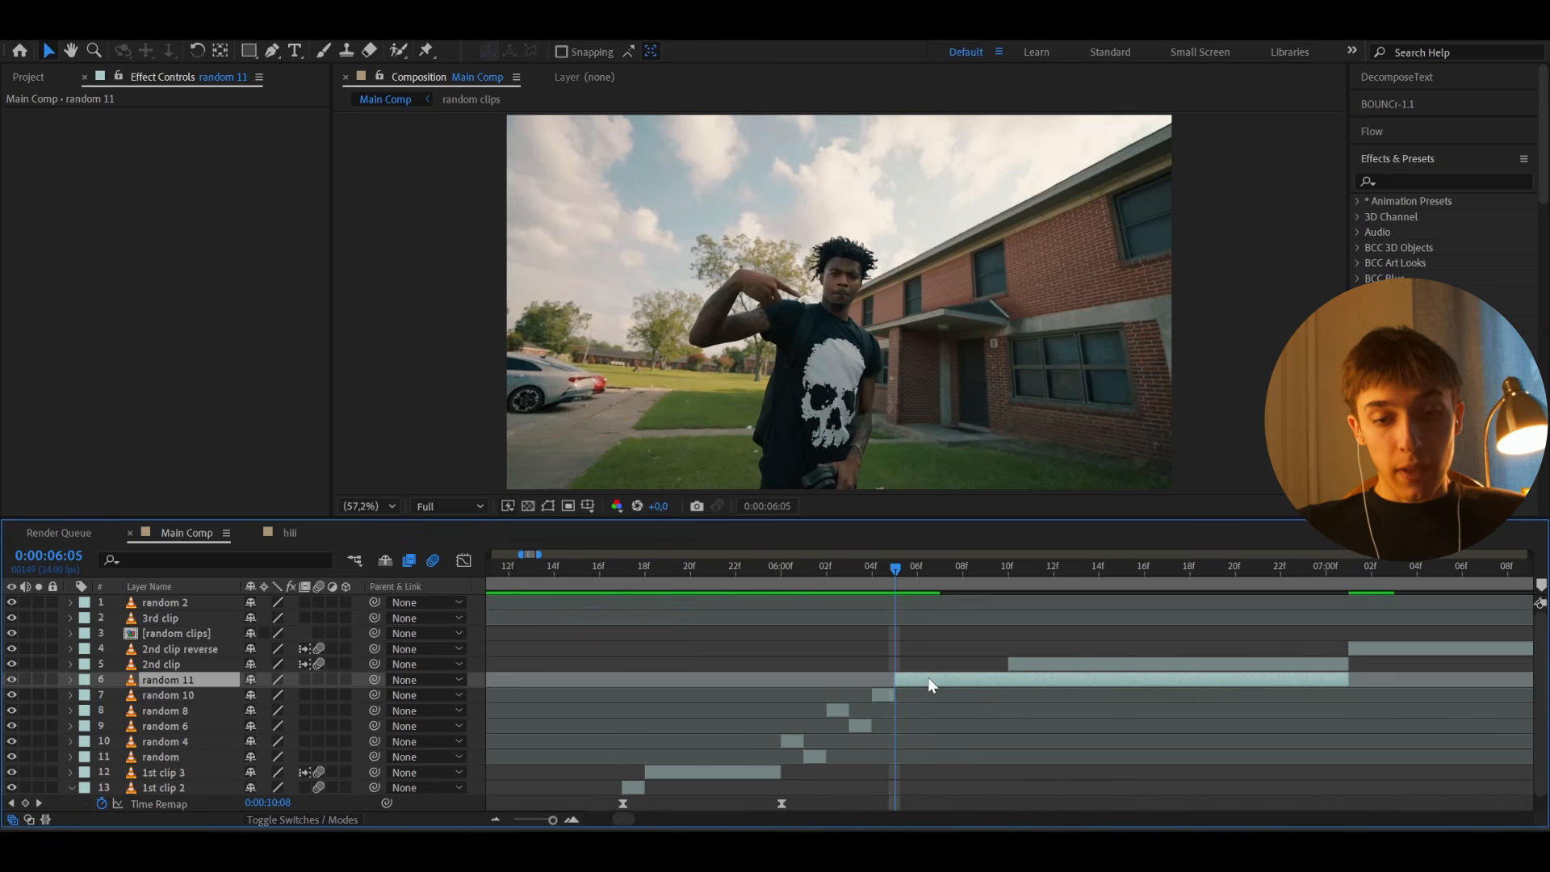
left_click_drag(929, 679, 687, 677)
scroll(686, 677, "down", 3)
left_click_drag(686, 676, 903, 677)
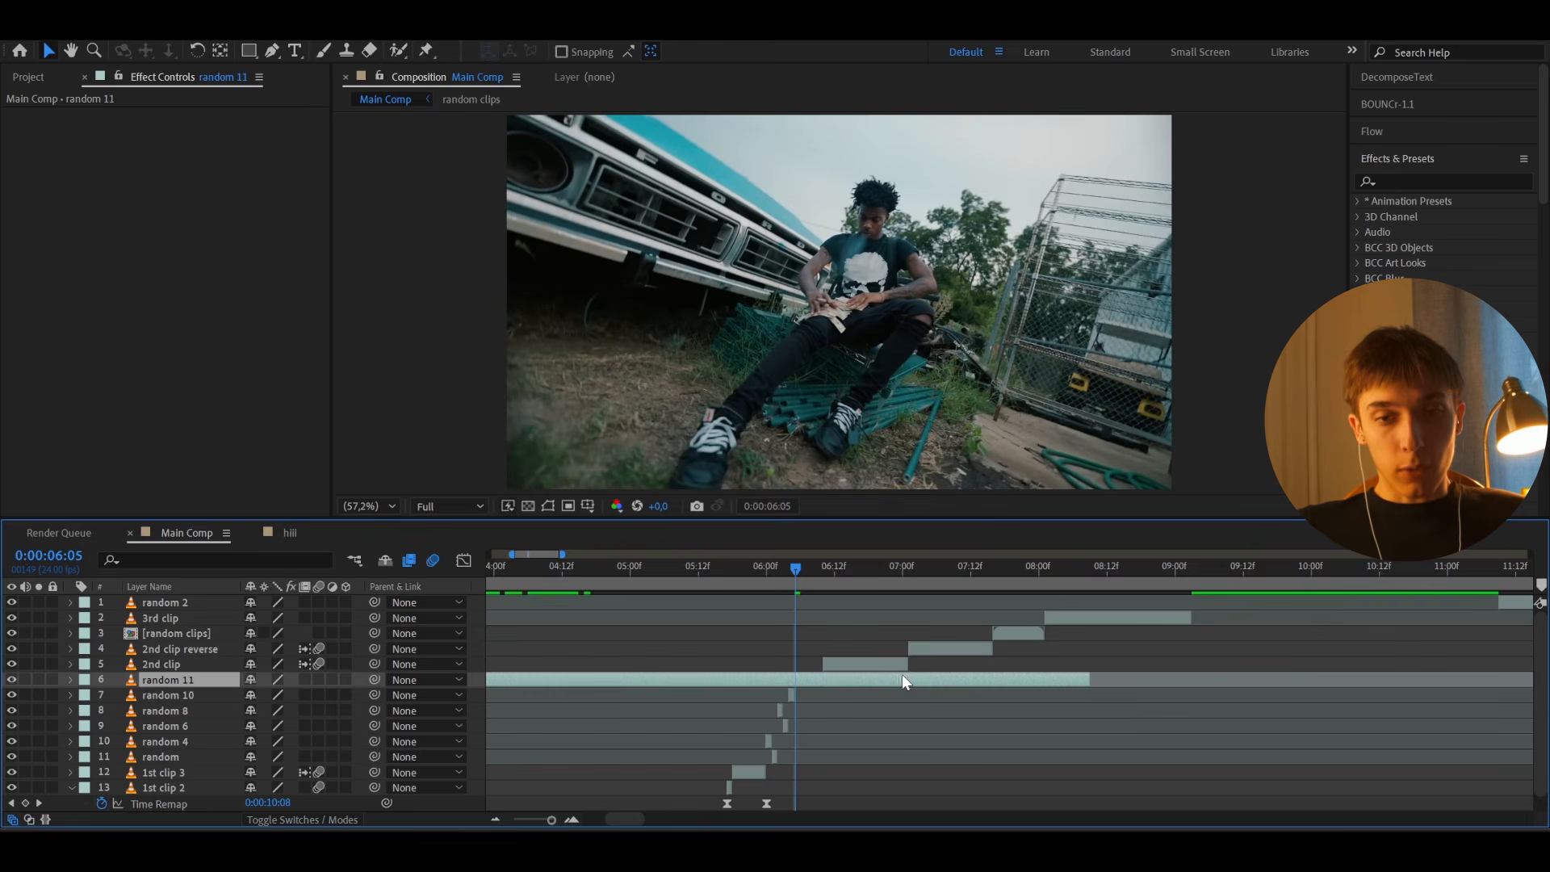
scroll(783, 753, "up", 4)
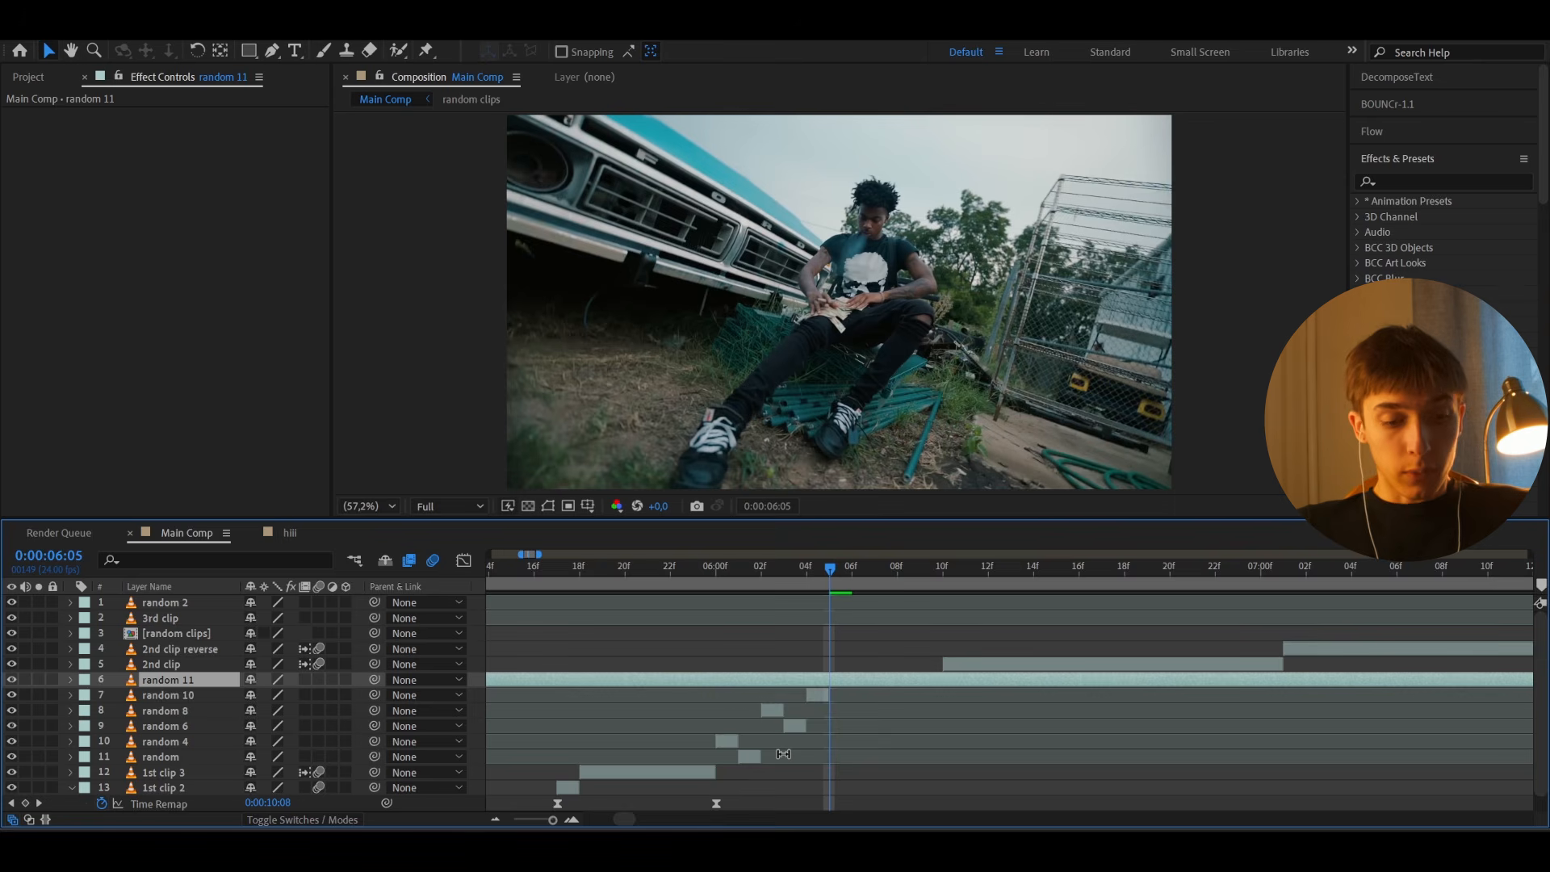
key("ctrl+shift+d")
key("Page_Down")
scroll(864, 670, "up", 2)
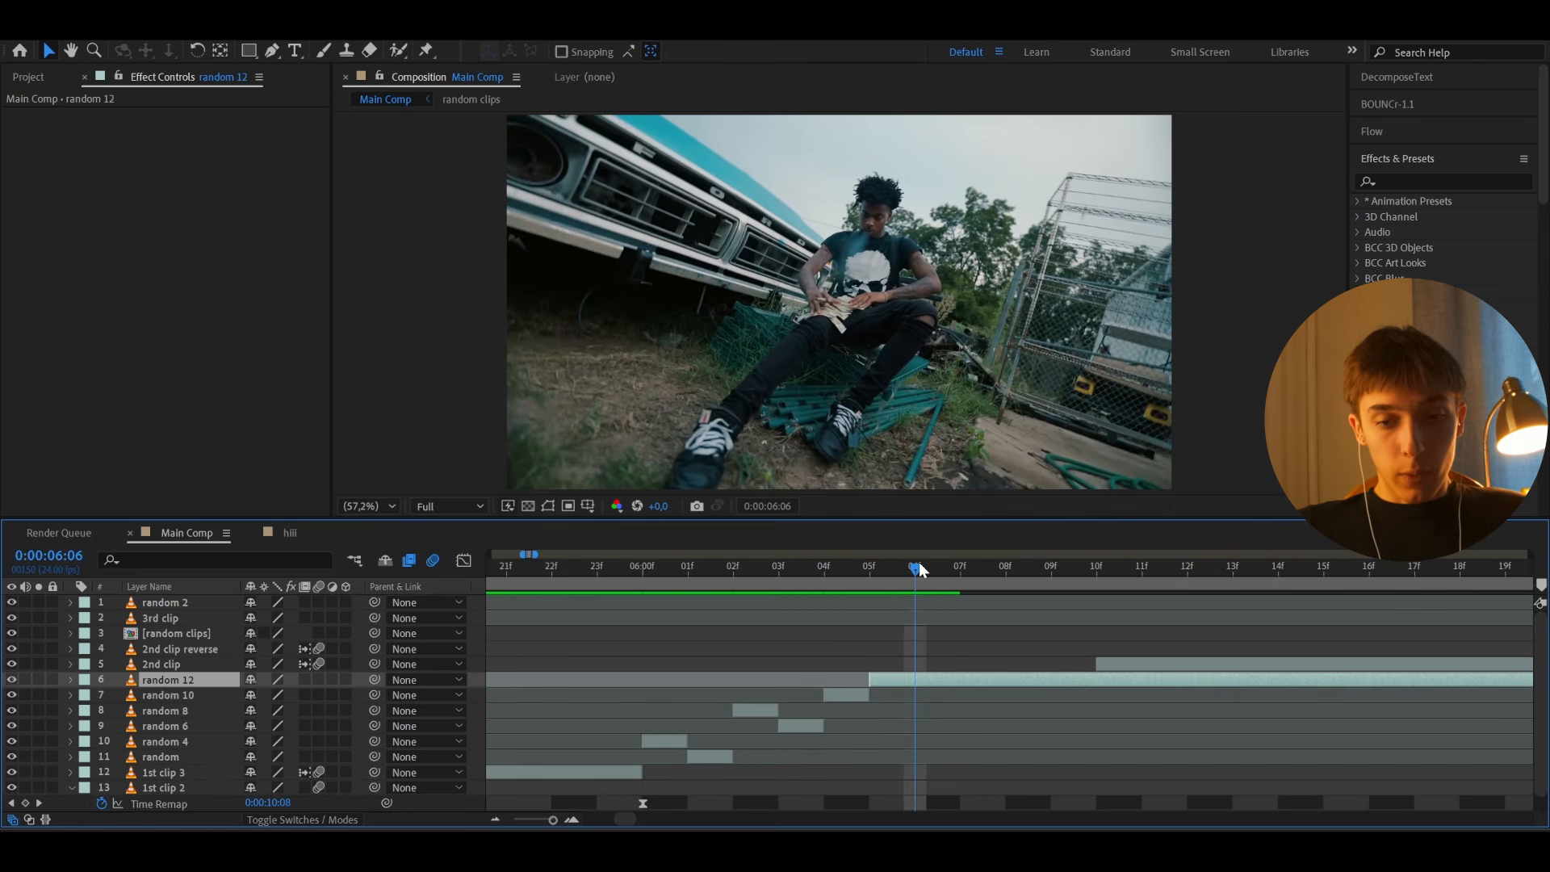
key("ctrl+shift+d")
Step: Slide random 13 to a later part of its footage, trim its start to 0:00:06:06, and split it at 0:00:06:07
left_click_drag(1044, 682, 589, 686)
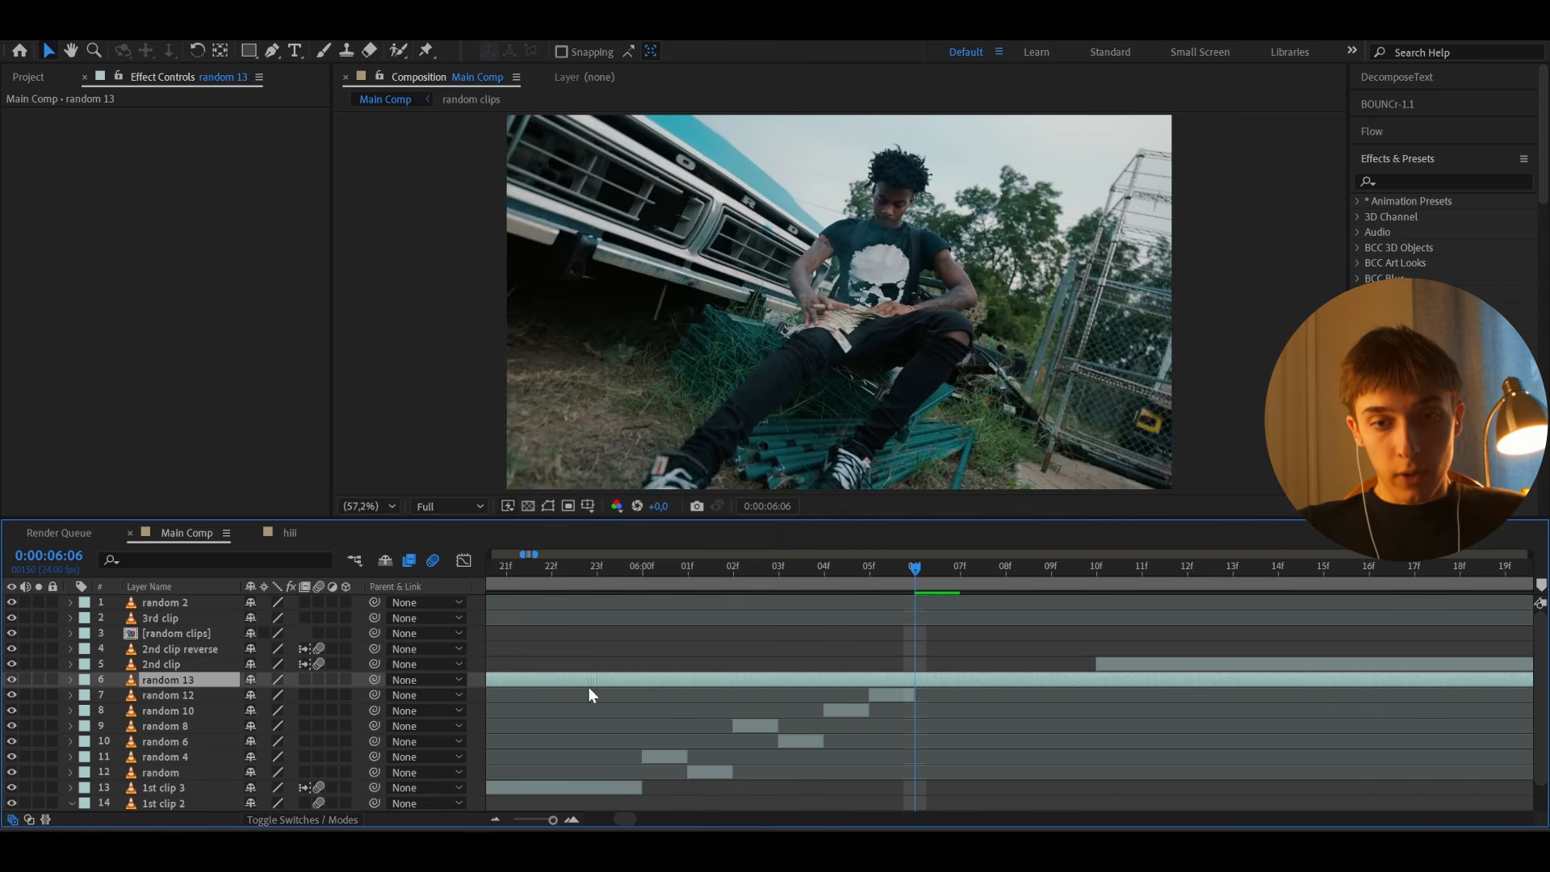
key("ctrl+shift+d")
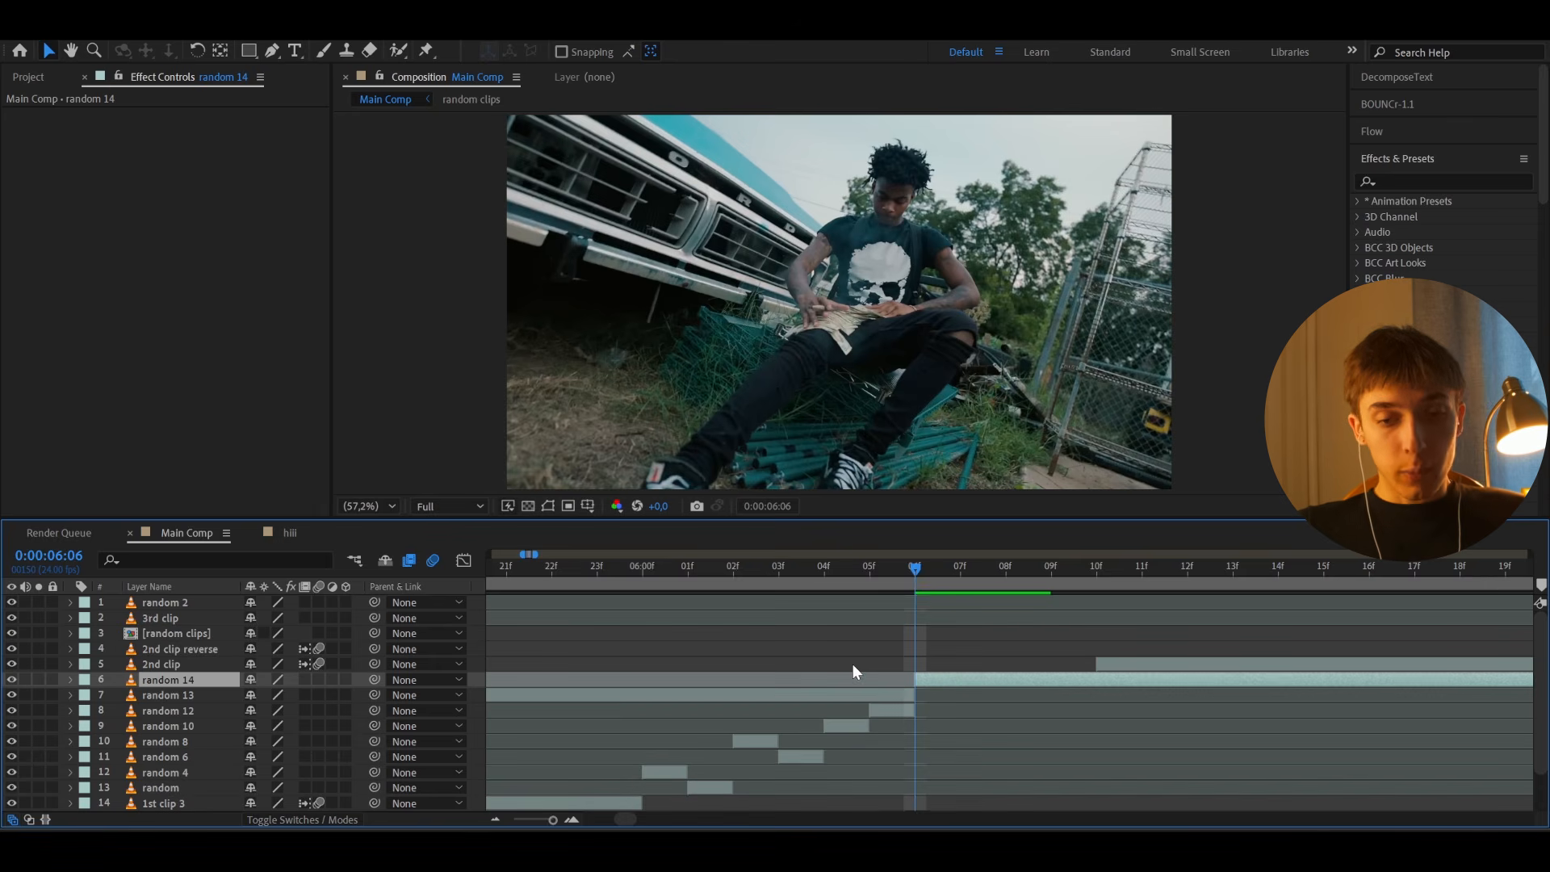
left_click(866, 695)
key("Delete")
left_click(943, 677)
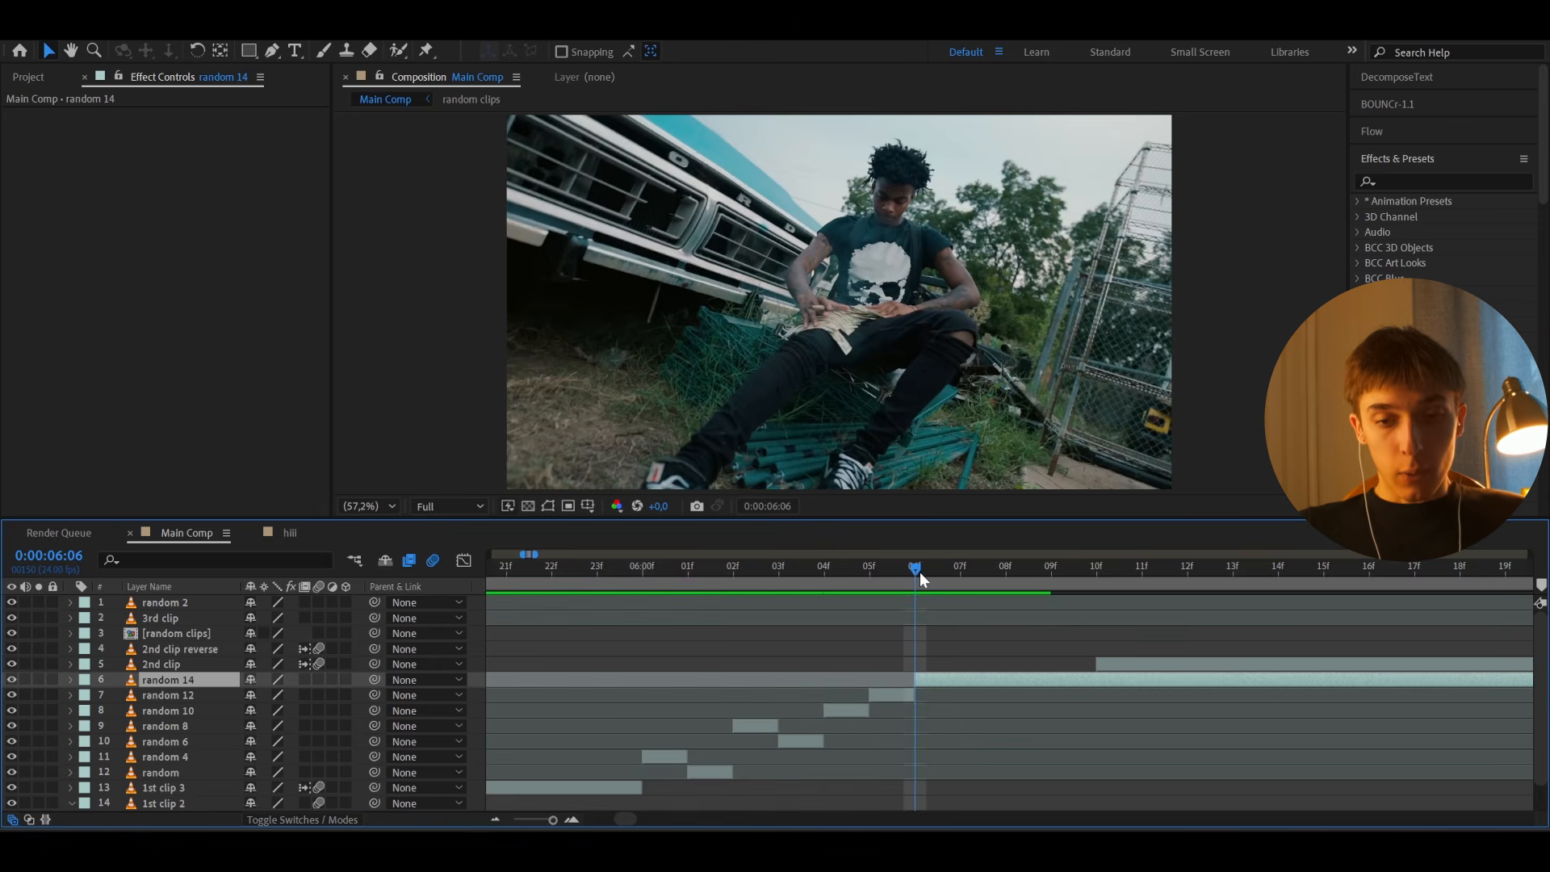
left_click(957, 561)
key("ctrl+shift+d")
Step: Swap the two newest one-frame clips so random 14 sits at 0:00:06:05 and random 12 at 0:00:06:06
left_click_drag(957, 563, 869, 567)
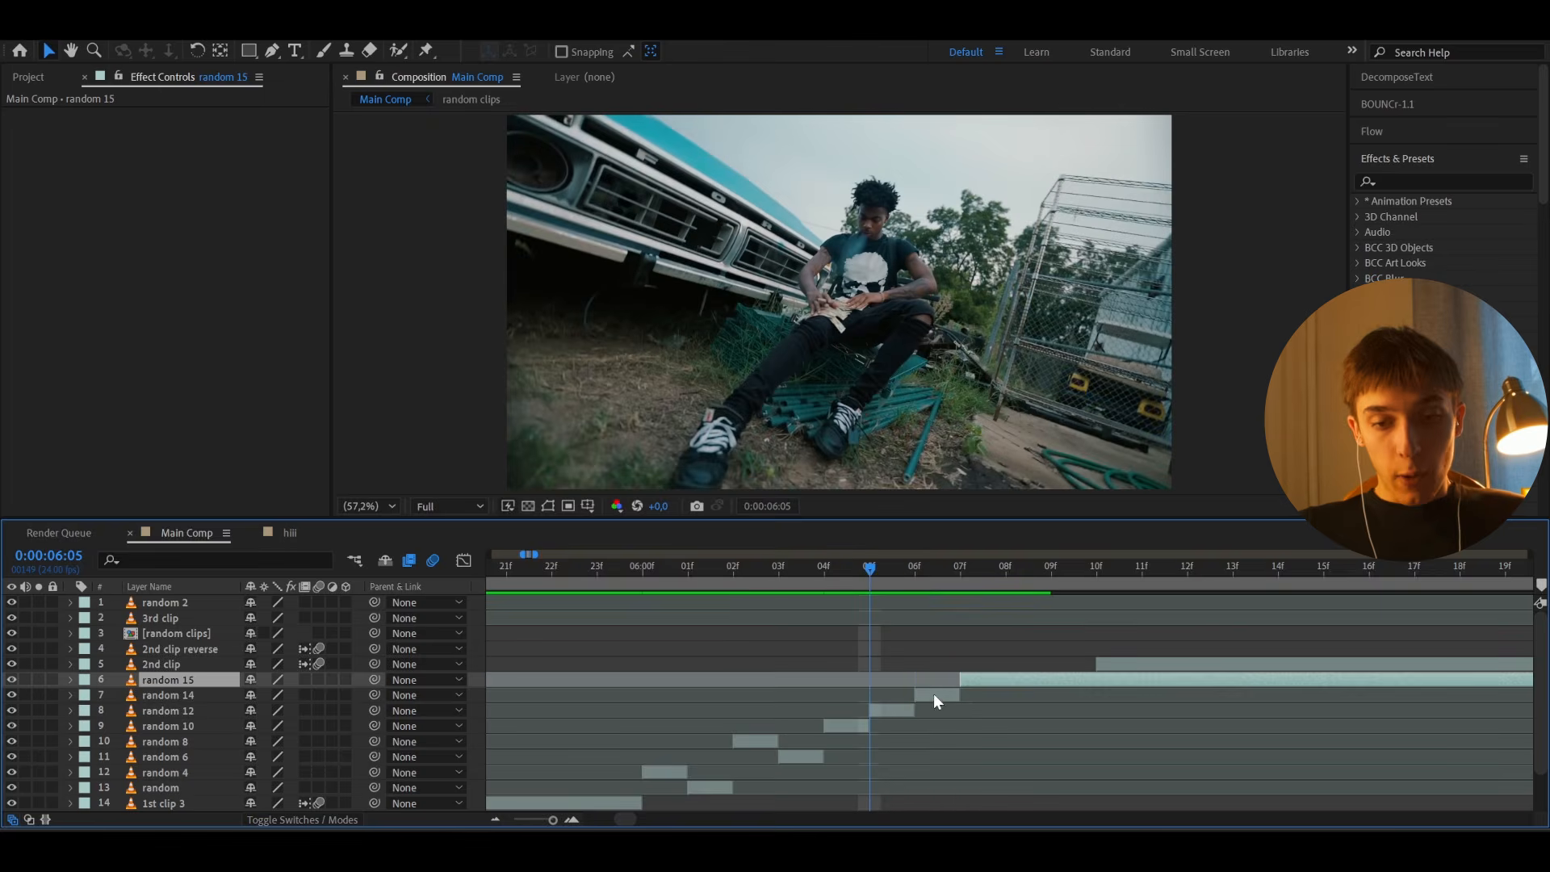
left_click(938, 696)
mouse_move(938, 699)
left_mouse_down()
mouse_move(915, 704)
mouse_move(929, 709)
left_mouse_up()
left_click(902, 562)
left_click(889, 578)
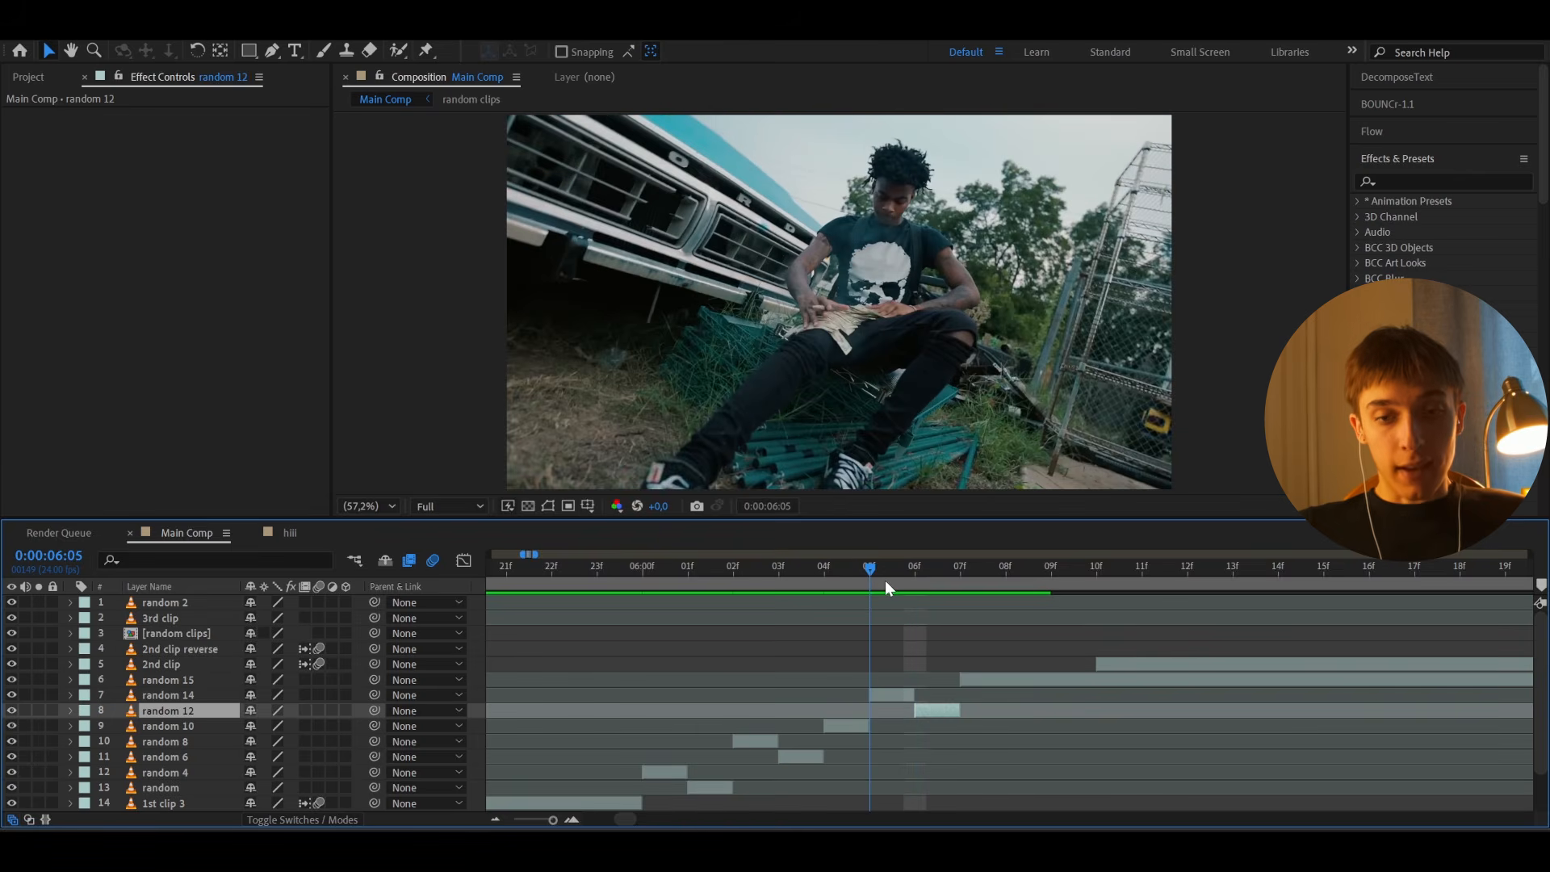
left_click(929, 577)
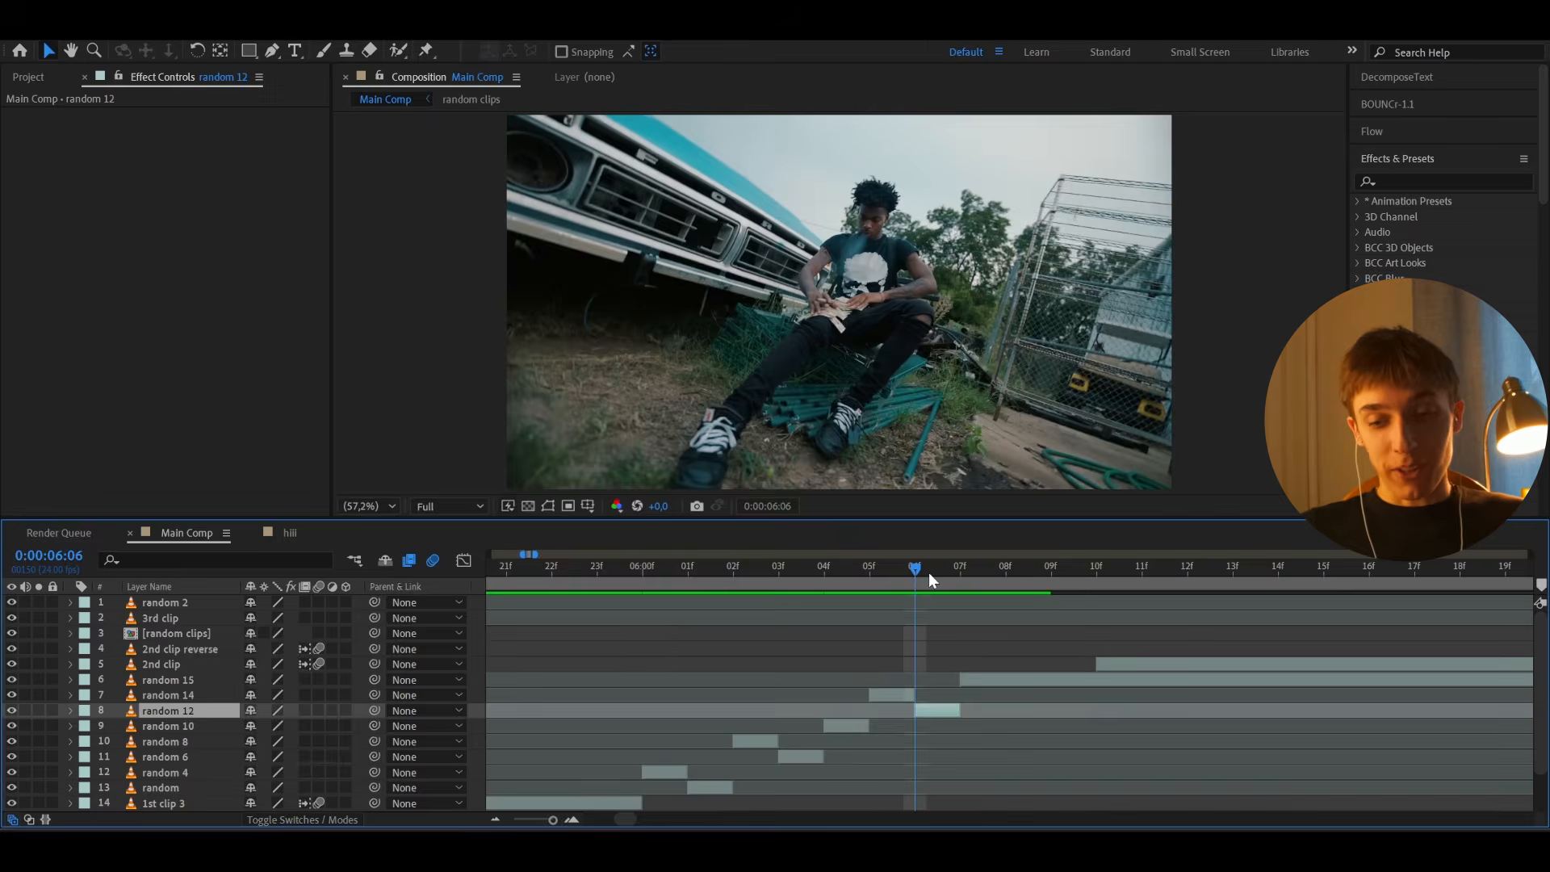
left_click(960, 574)
Step: Split random 15 at 0:00:06:08, slide the remainder to later footage, and trim its start to 0:00:06:08
left_click(999, 567)
left_click(994, 679)
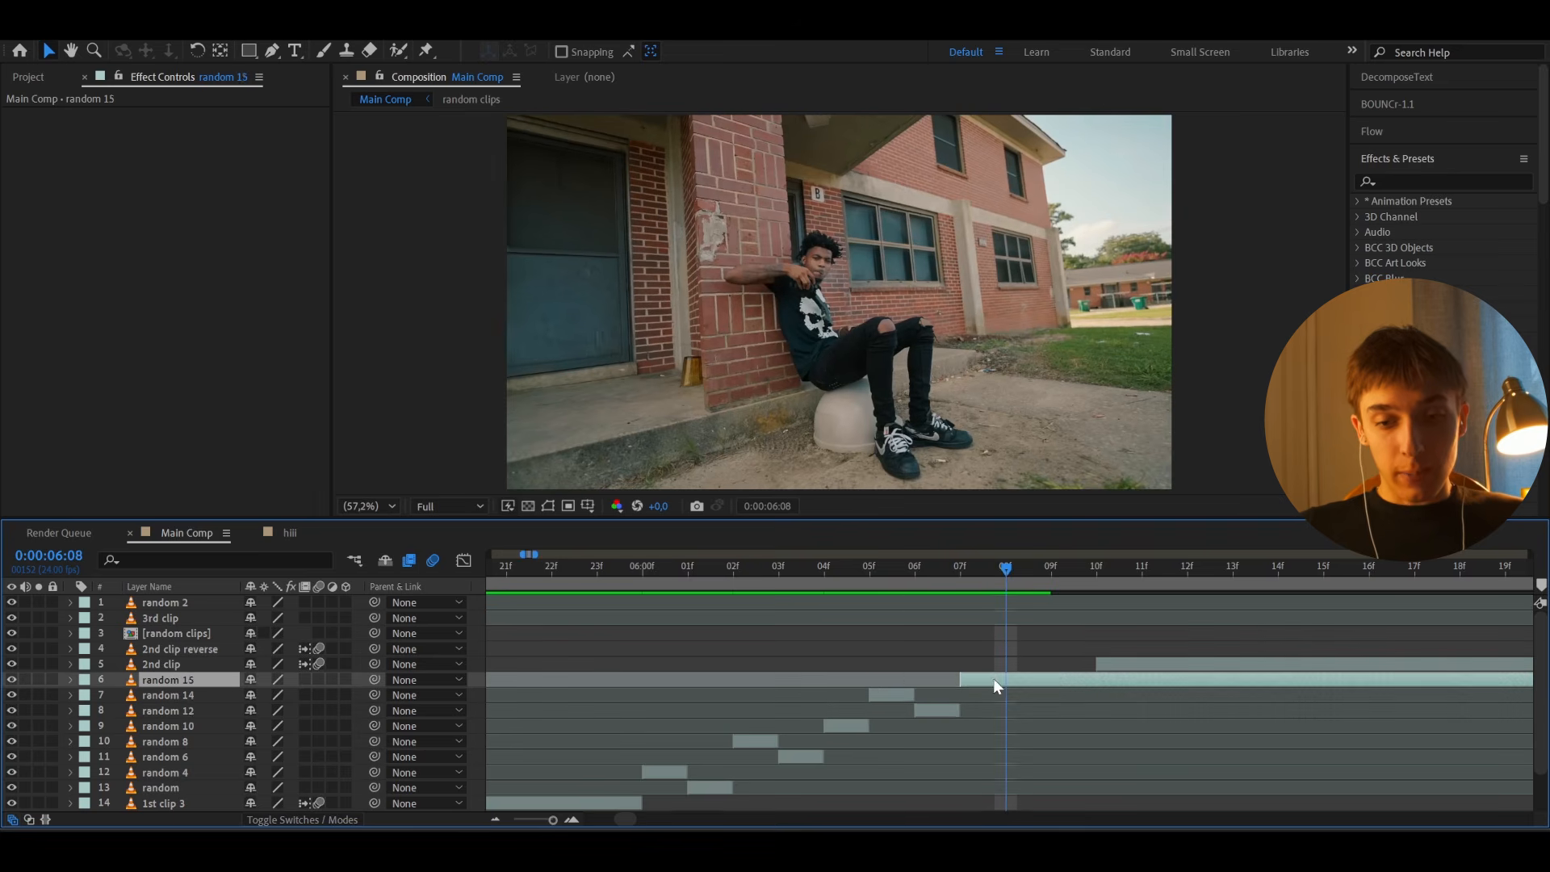
key("ctrl+shift+d")
left_click_drag(1083, 679, 549, 685)
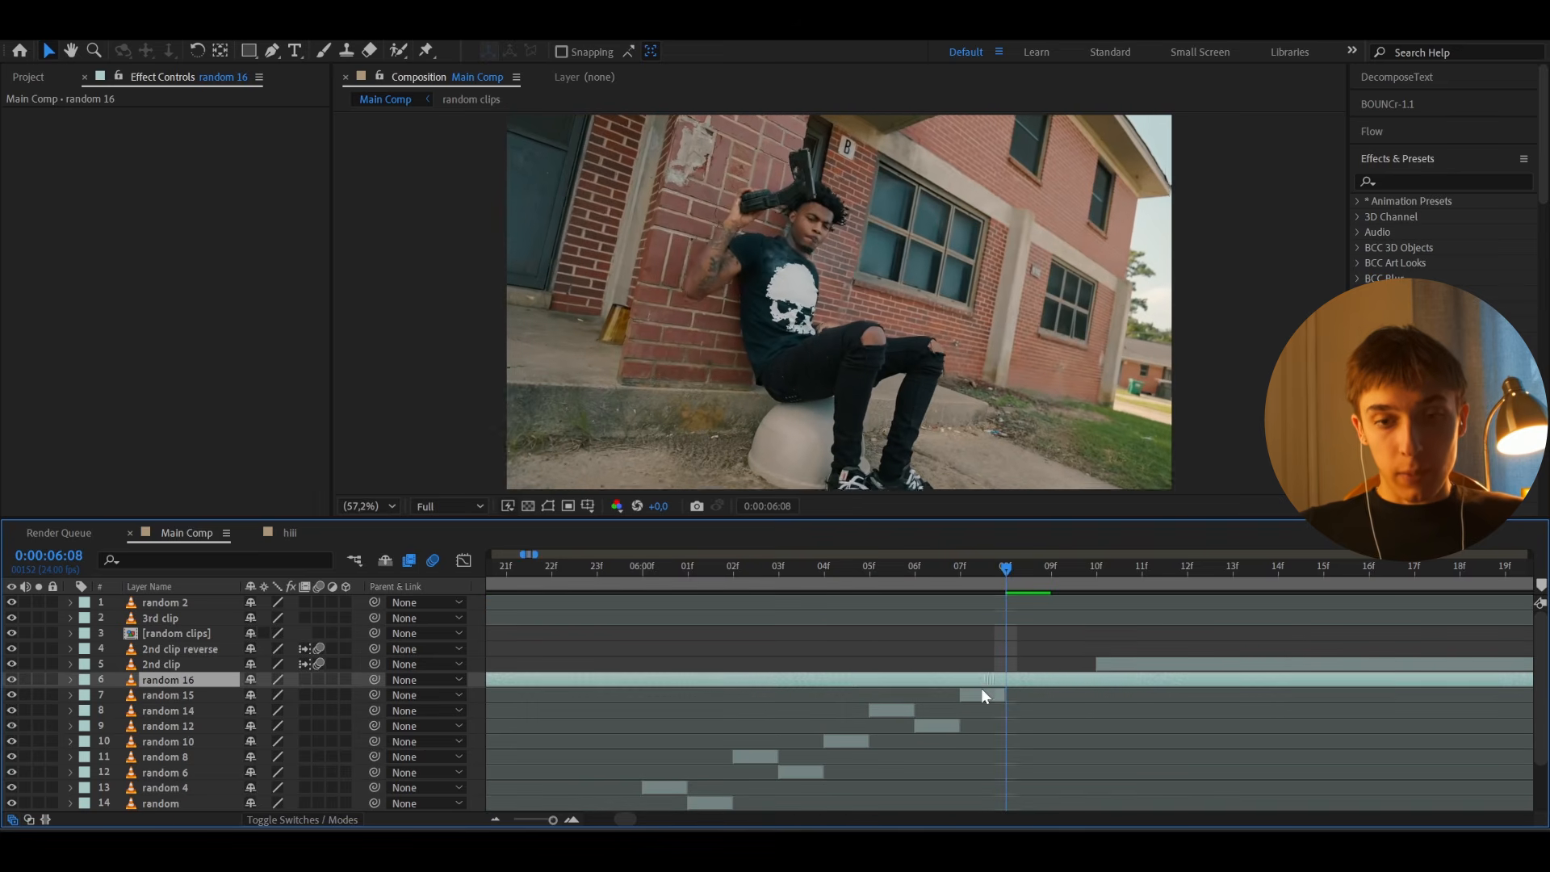
key("ctrl+shift+d")
left_click(945, 691)
key("Delete")
Step: Swap one-frame clips random 17 and random 15 to 0:00:06:07 and 0:00:06:08, and start the remaining footage from a later shot at 0:00:06:09
left_click_drag(965, 694, 933, 686)
key("ctrl+shift+d")
left_click(1053, 568)
scroll(976, 688, "down", 3)
key("ctrl+shift+d")
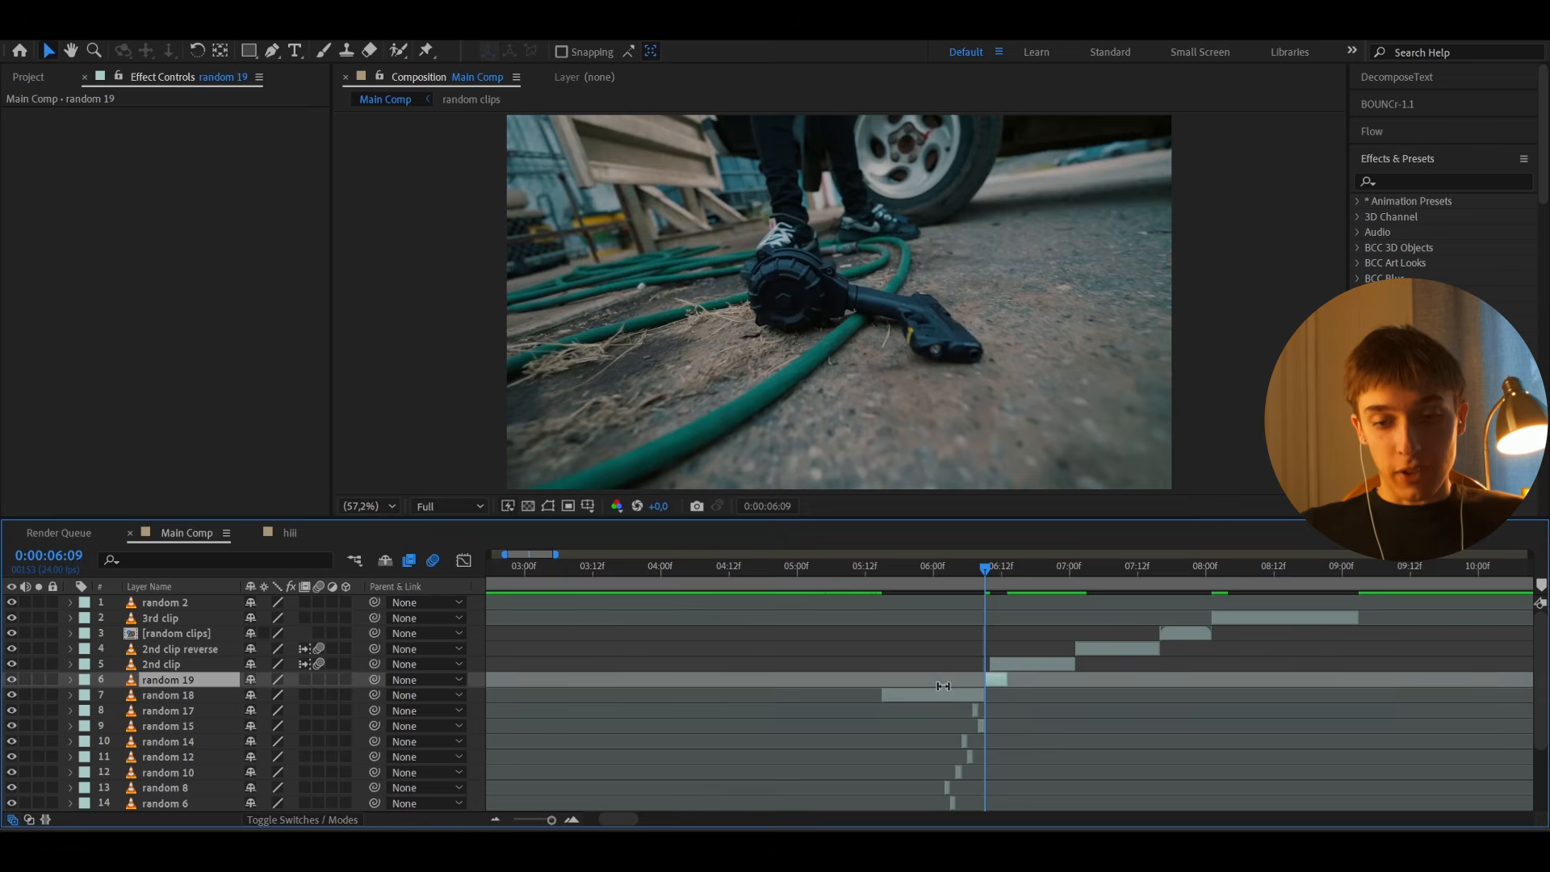
left_click(957, 700)
key("Delete")
Step: Cut random 19 at 0:00:06:10, where the 2nd clip starts, and delete the leftover part
key(";")
left_click(1223, 569)
left_click(1206, 679)
key("ctrl+shift+d")
key("Delete")
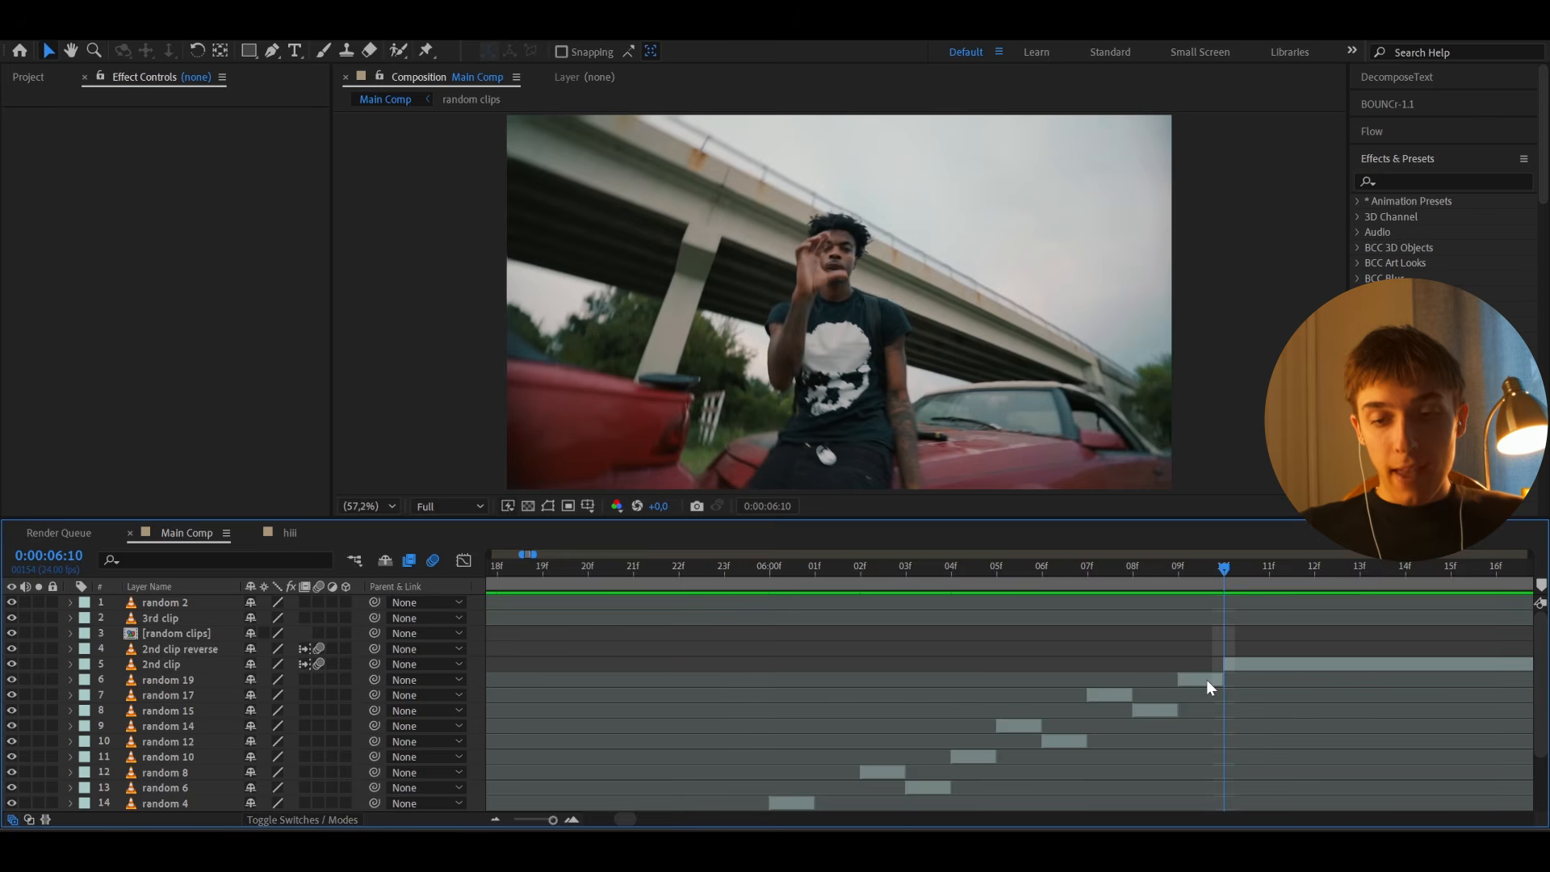
Step: Pre-compose all the one-frame random layers, from random to random 19, into a composition named random frames
scroll(1205, 680, "down", 3)
mouse_move(1209, 580)
left_mouse_down()
mouse_move(1235, 573)
mouse_move(1119, 586)
mouse_move(1151, 598)
mouse_move(1211, 580)
left_mouse_up()
scroll(1200, 620, "up", 3)
scroll(1200, 620, "down", 1)
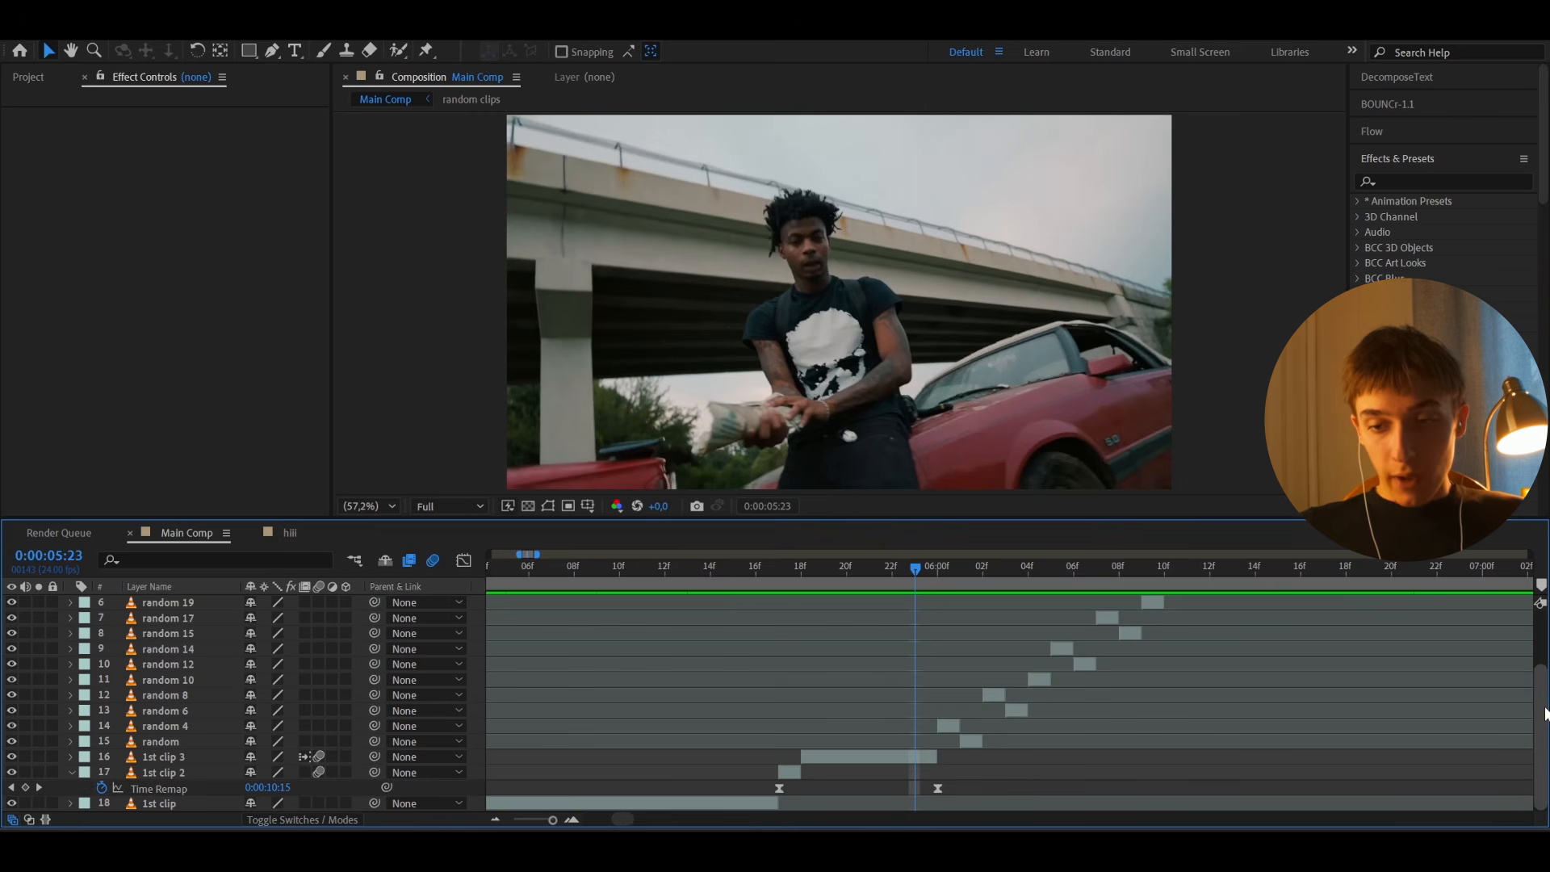
scroll(1544, 713, "up", 1)
left_click(971, 761)
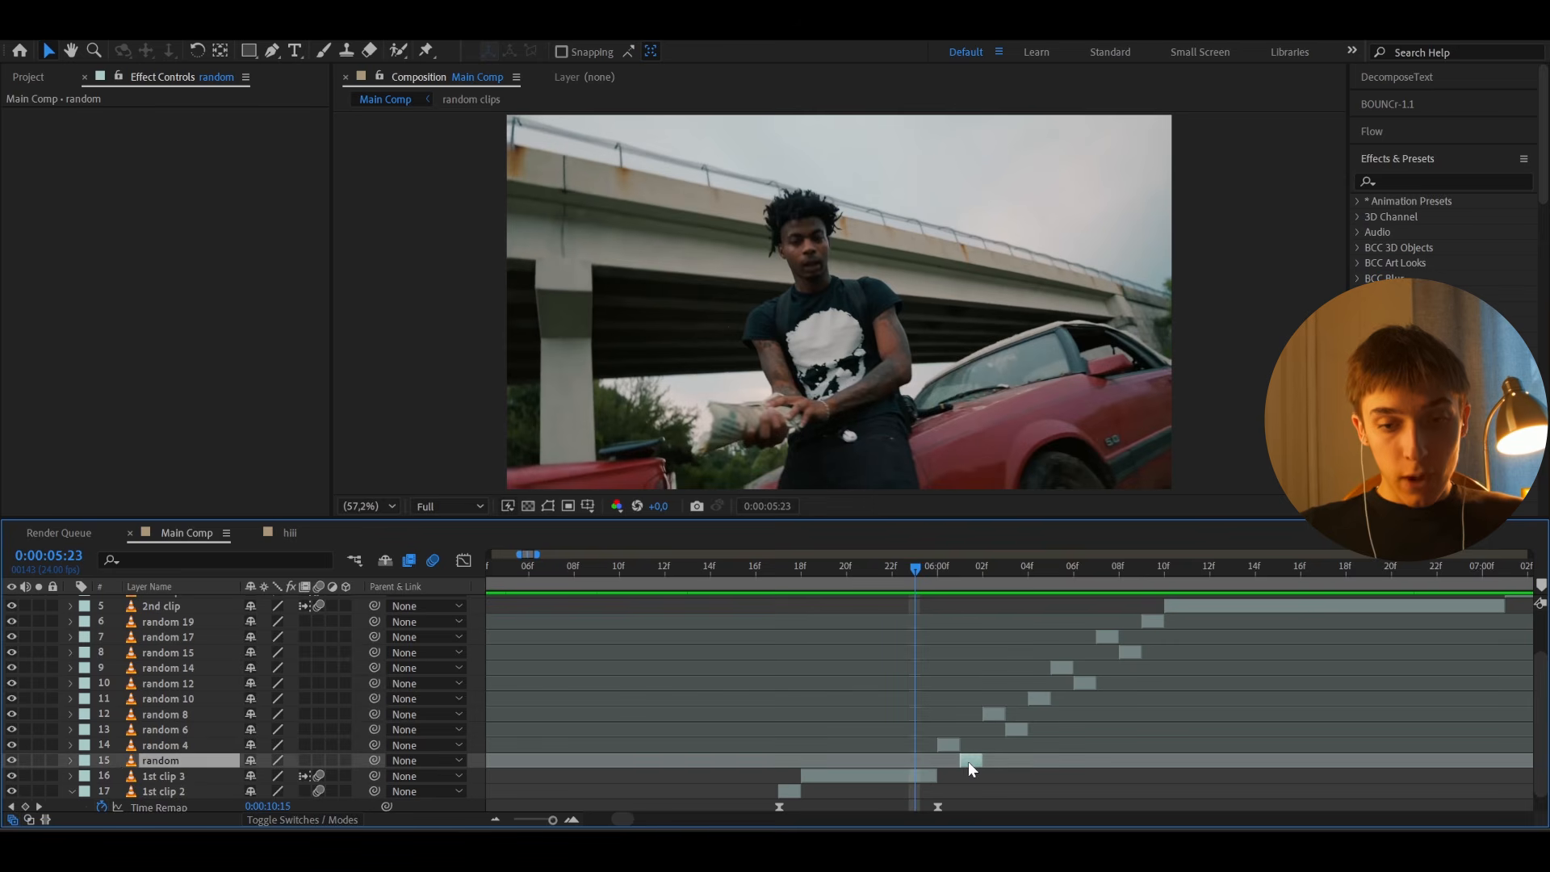
left_click_drag(122, 767, 192, 630)
right_click(193, 636)
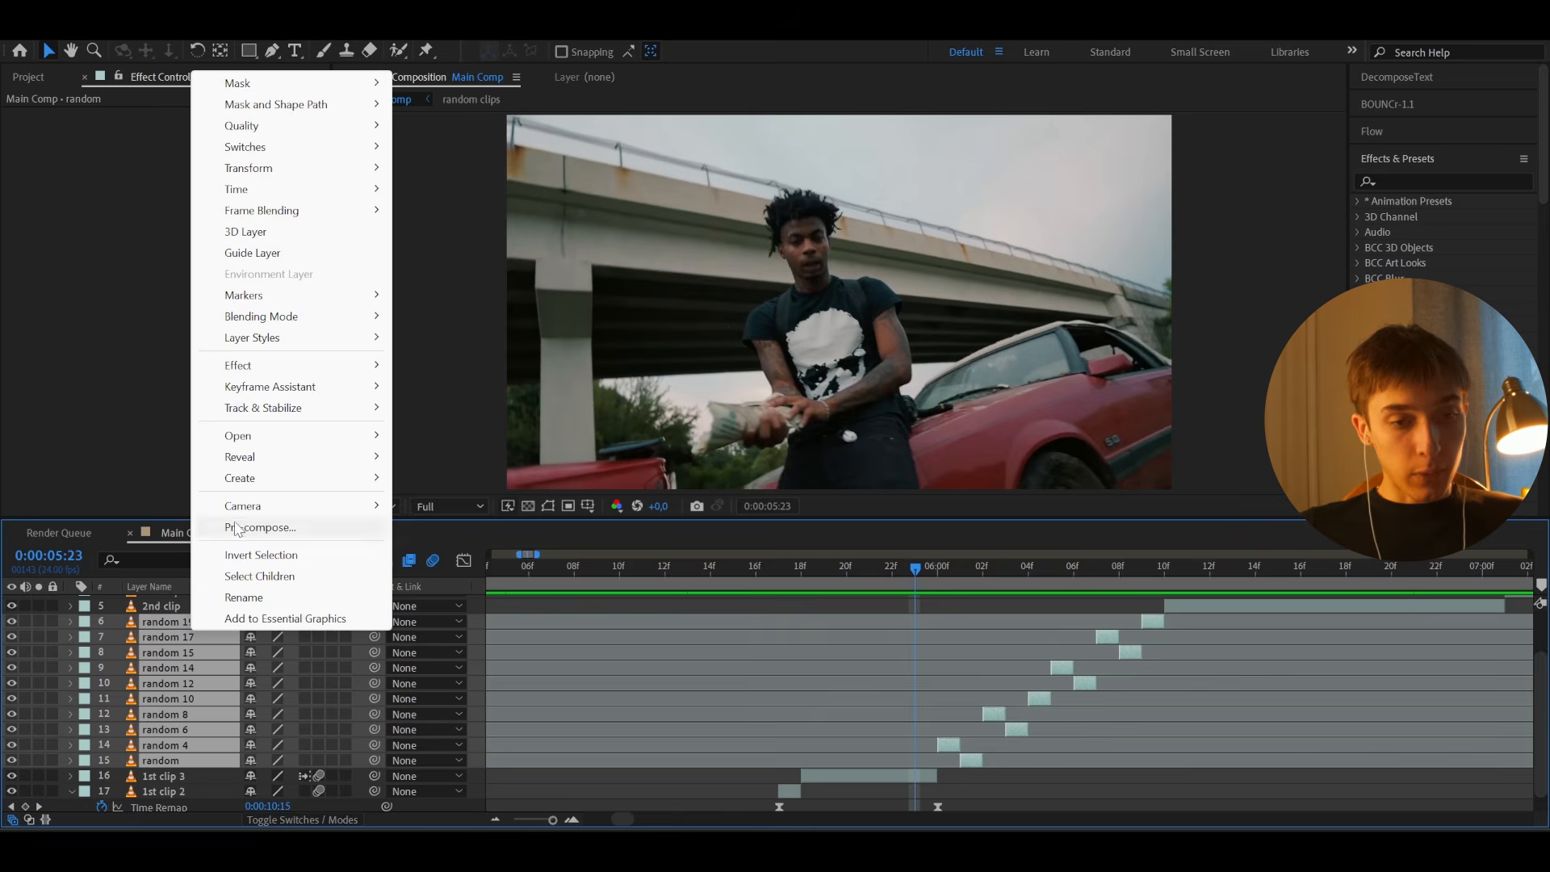
left_click(260, 527)
type("random frames")
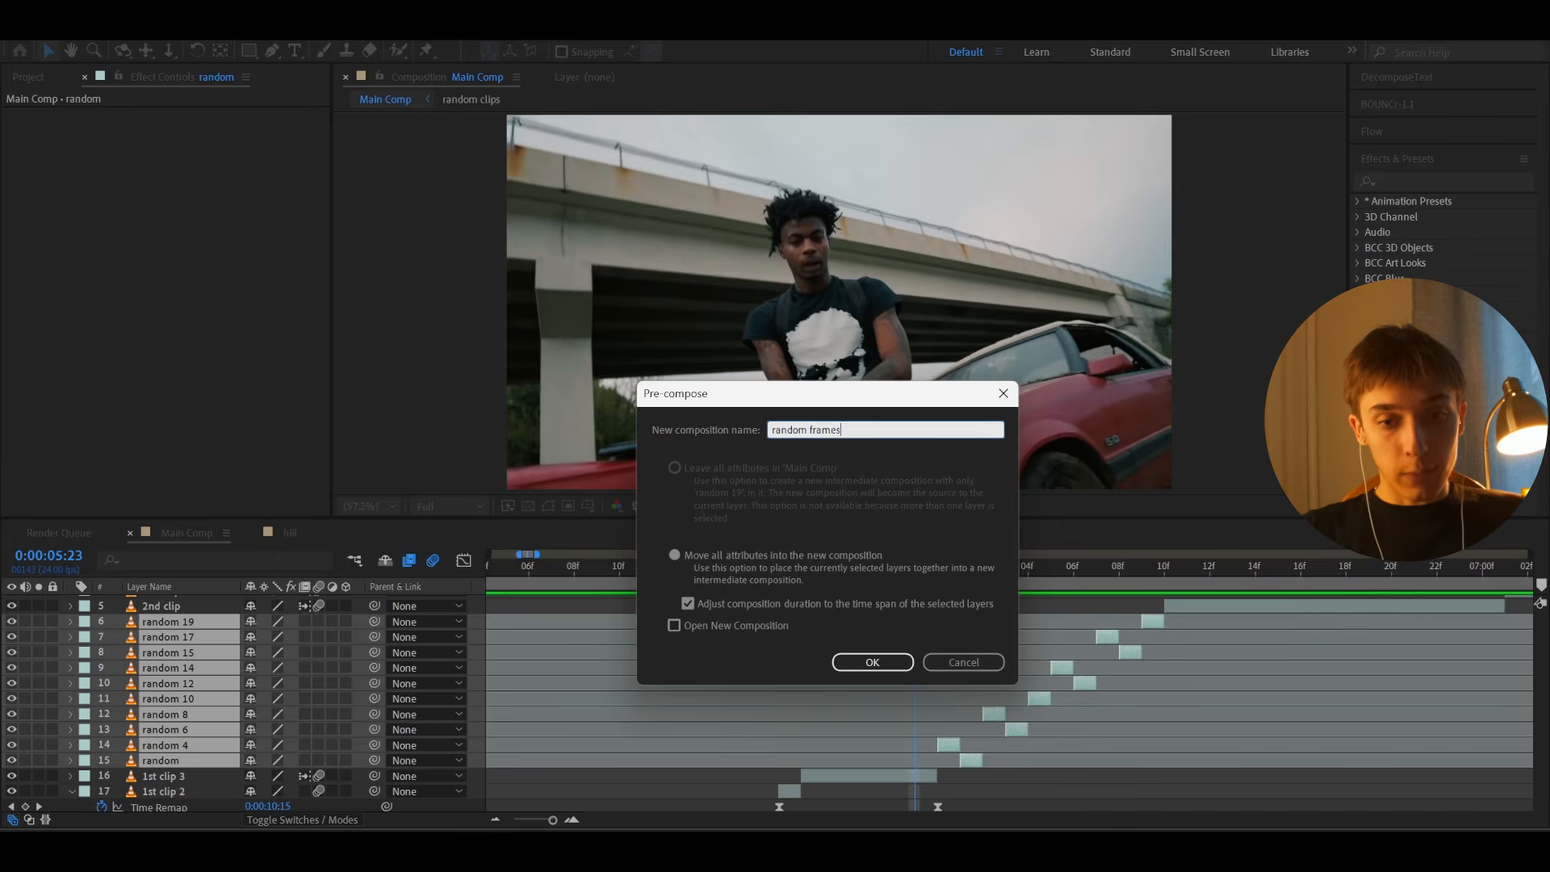
key("Return")
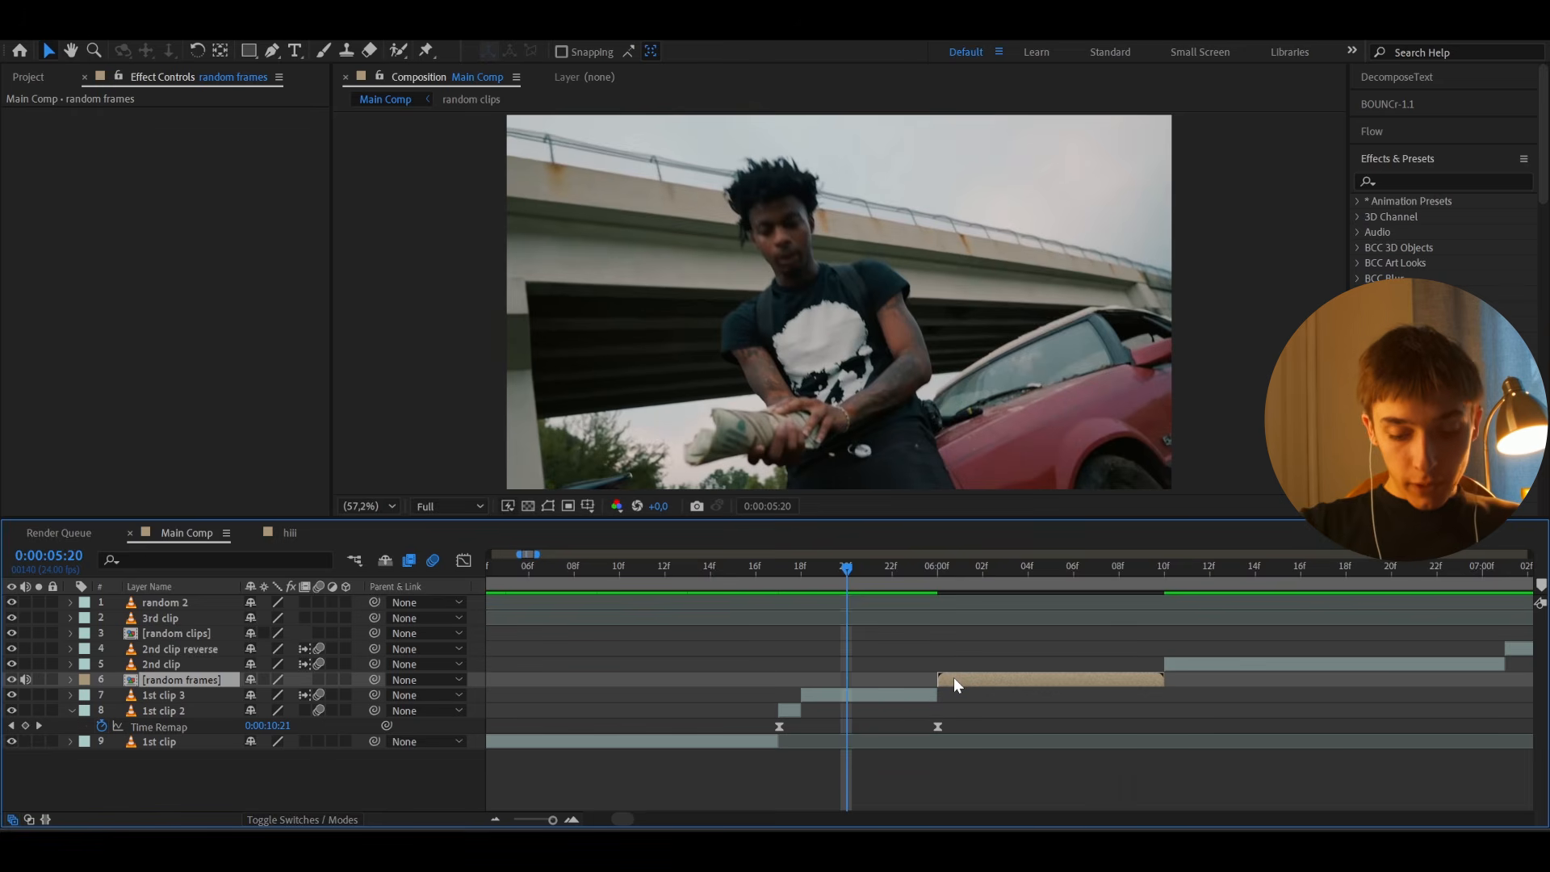
Step: Add an adjustment layer above random frames and apply the Pixel Motion Blur effect to it
key("ctrl+alt+y")
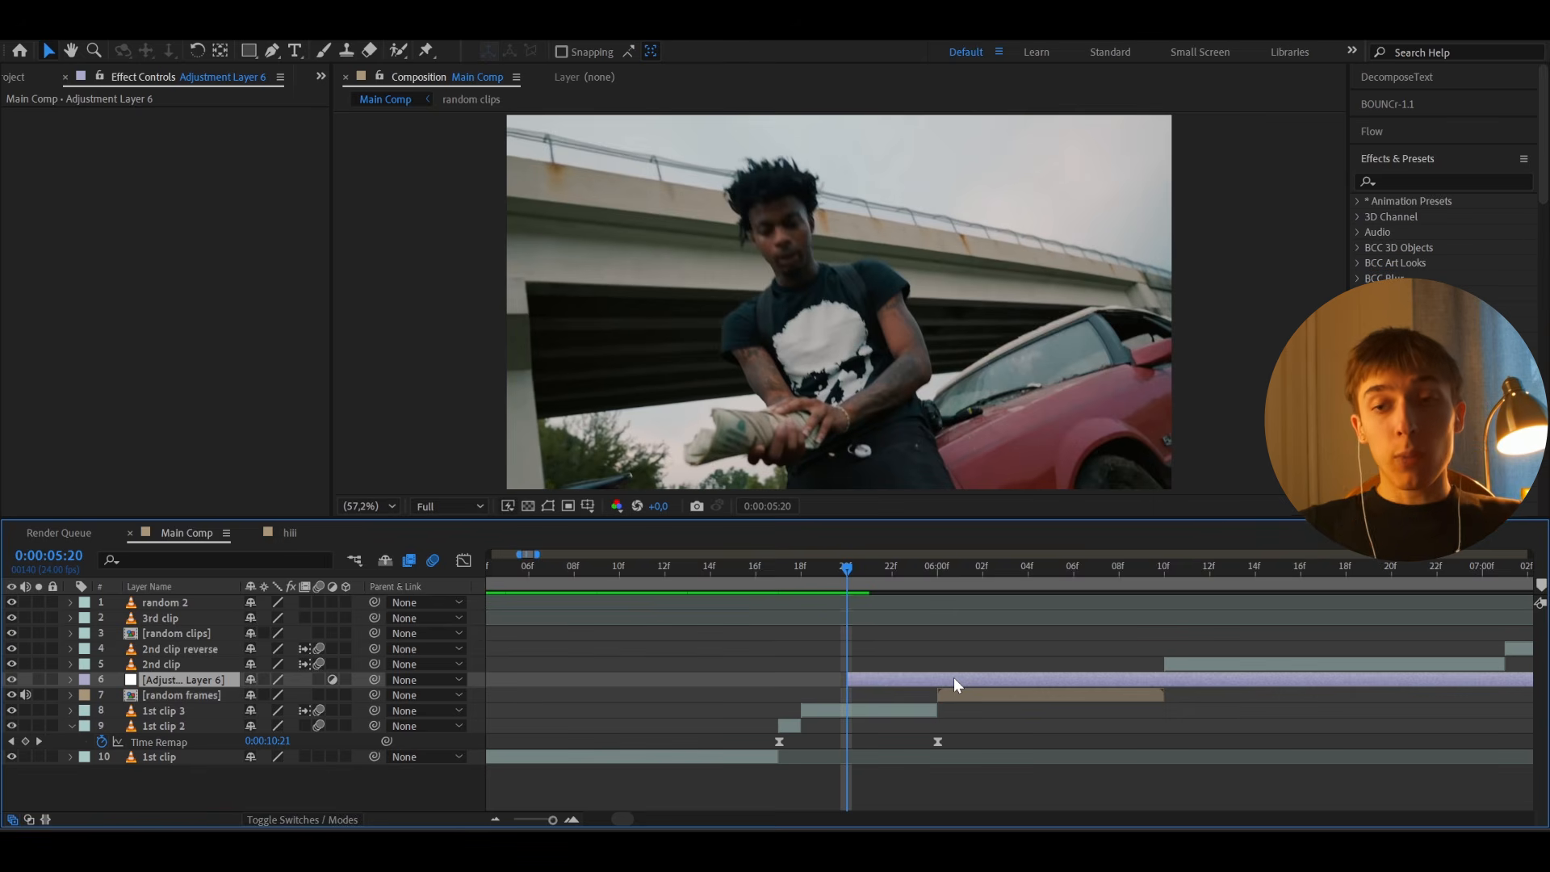
left_click(1394, 181)
type("pixel motio")
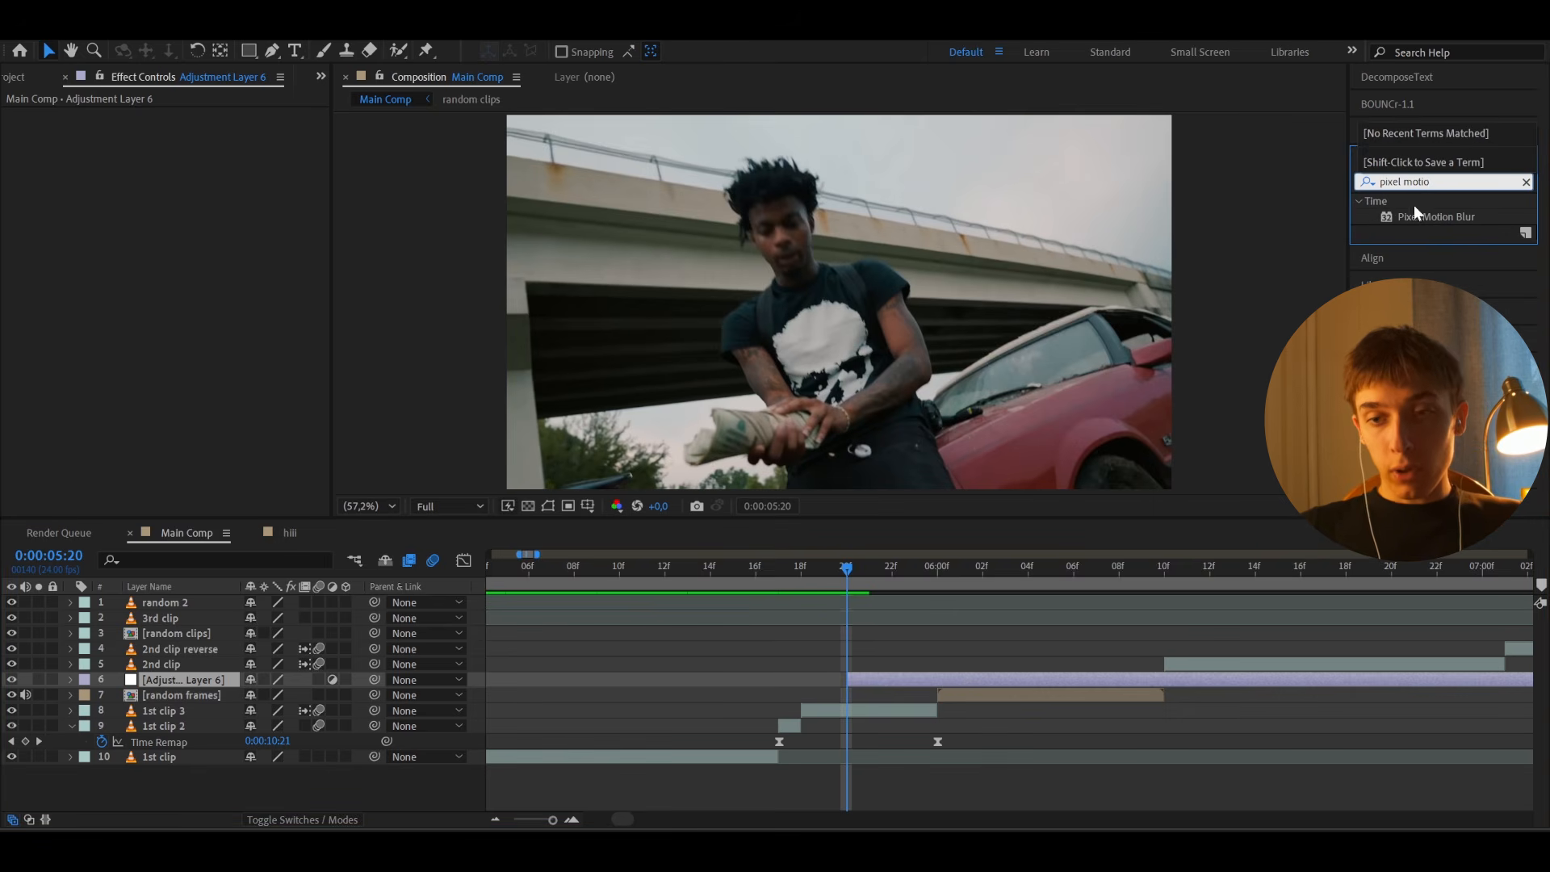
left_click_drag(1414, 213, 972, 683)
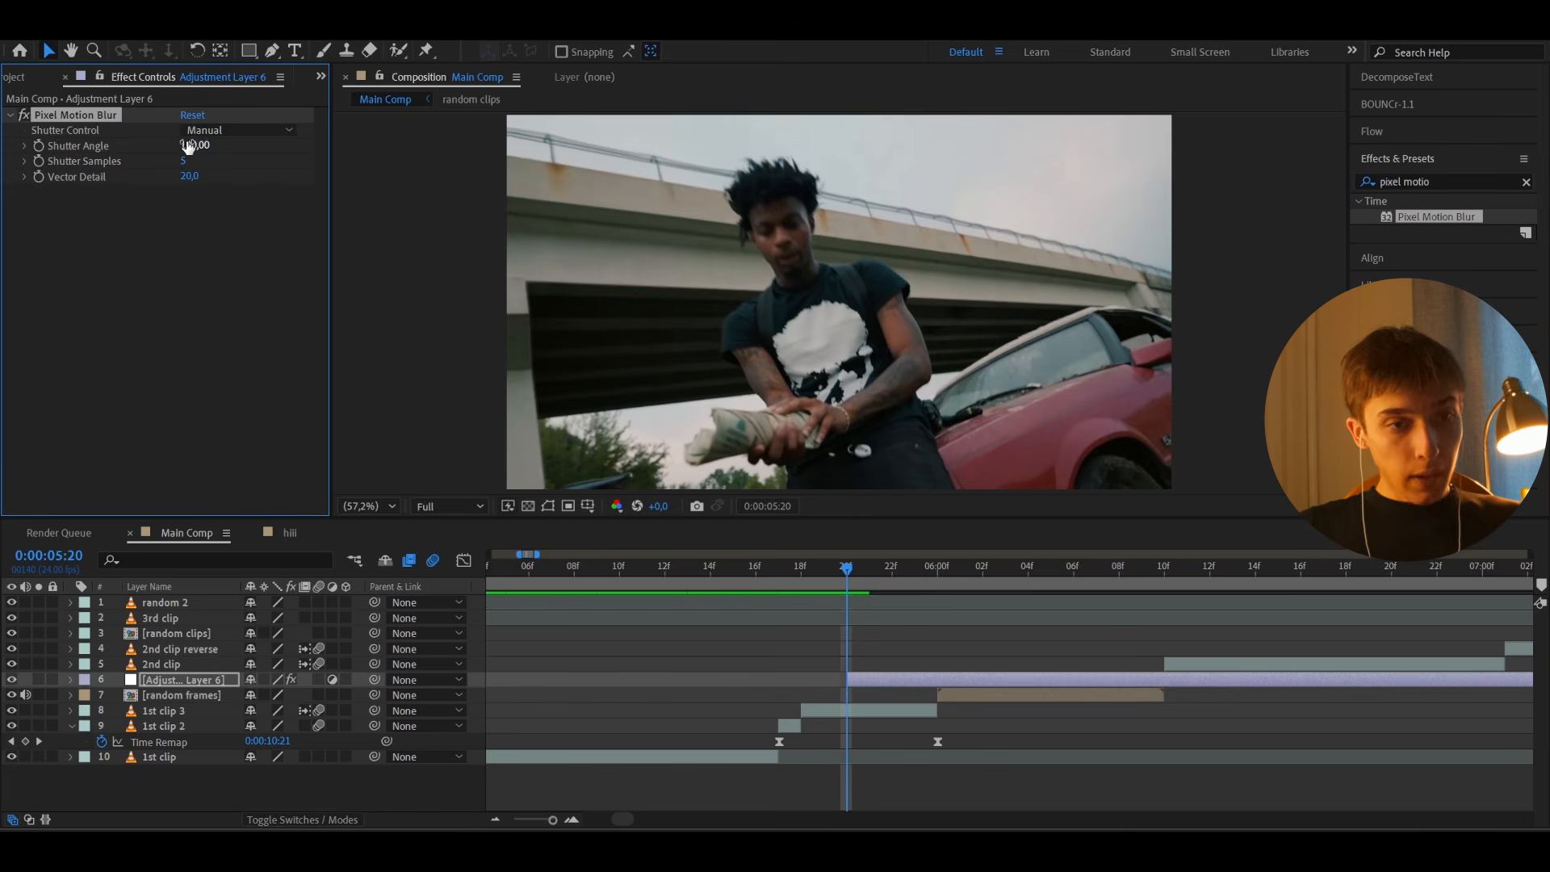
Step: Set Pixel Motion Blur to Shutter Angle 80, Shutter Samples 12 and Vector Detail 8.3
left_click(197, 144)
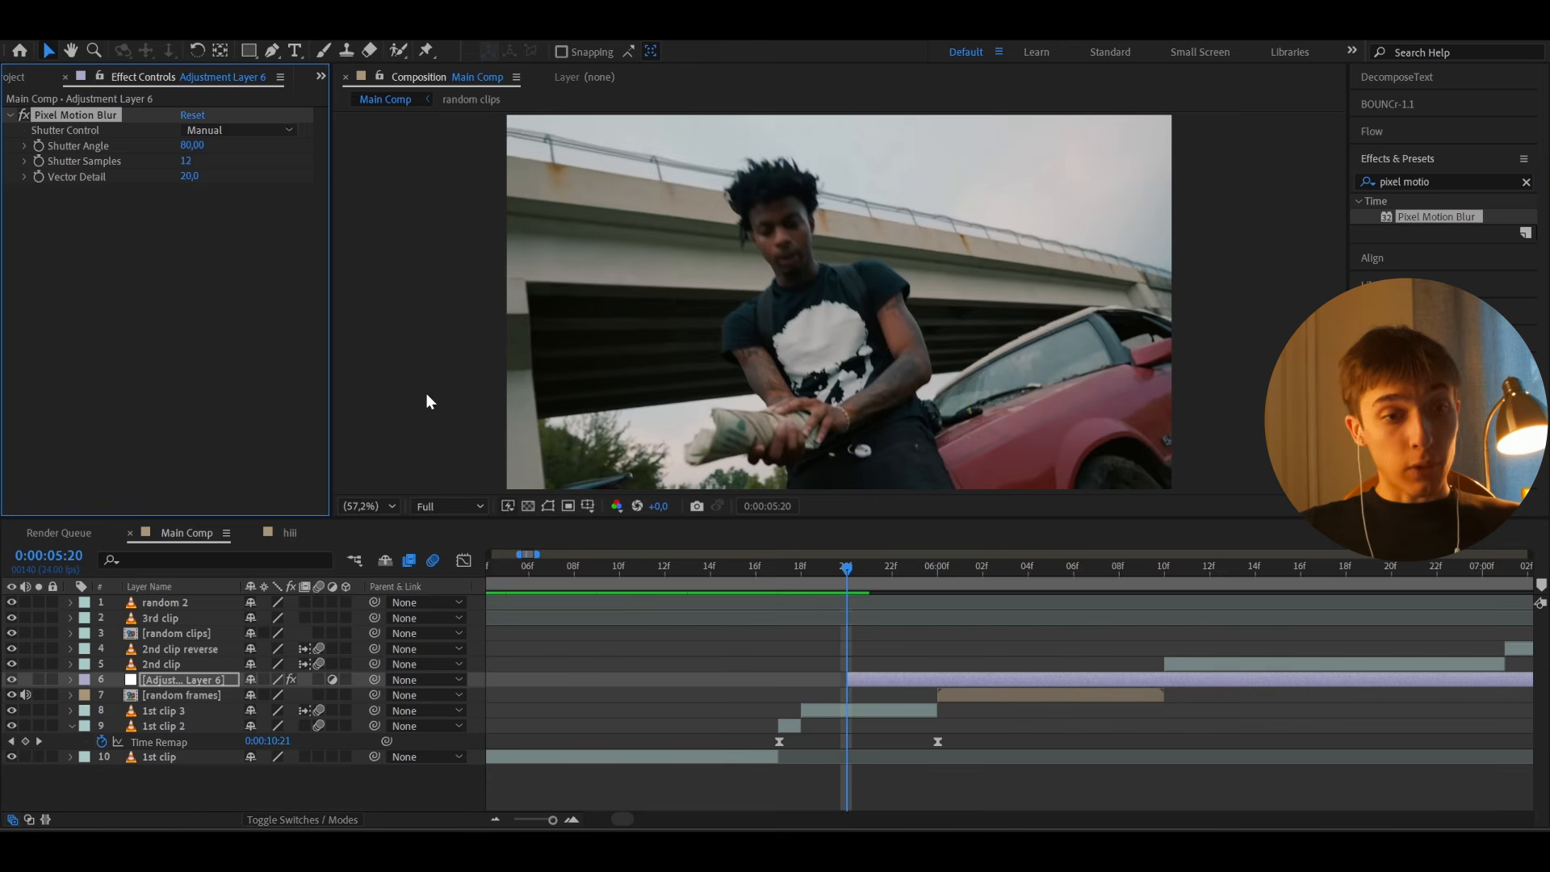
left_click(190, 176)
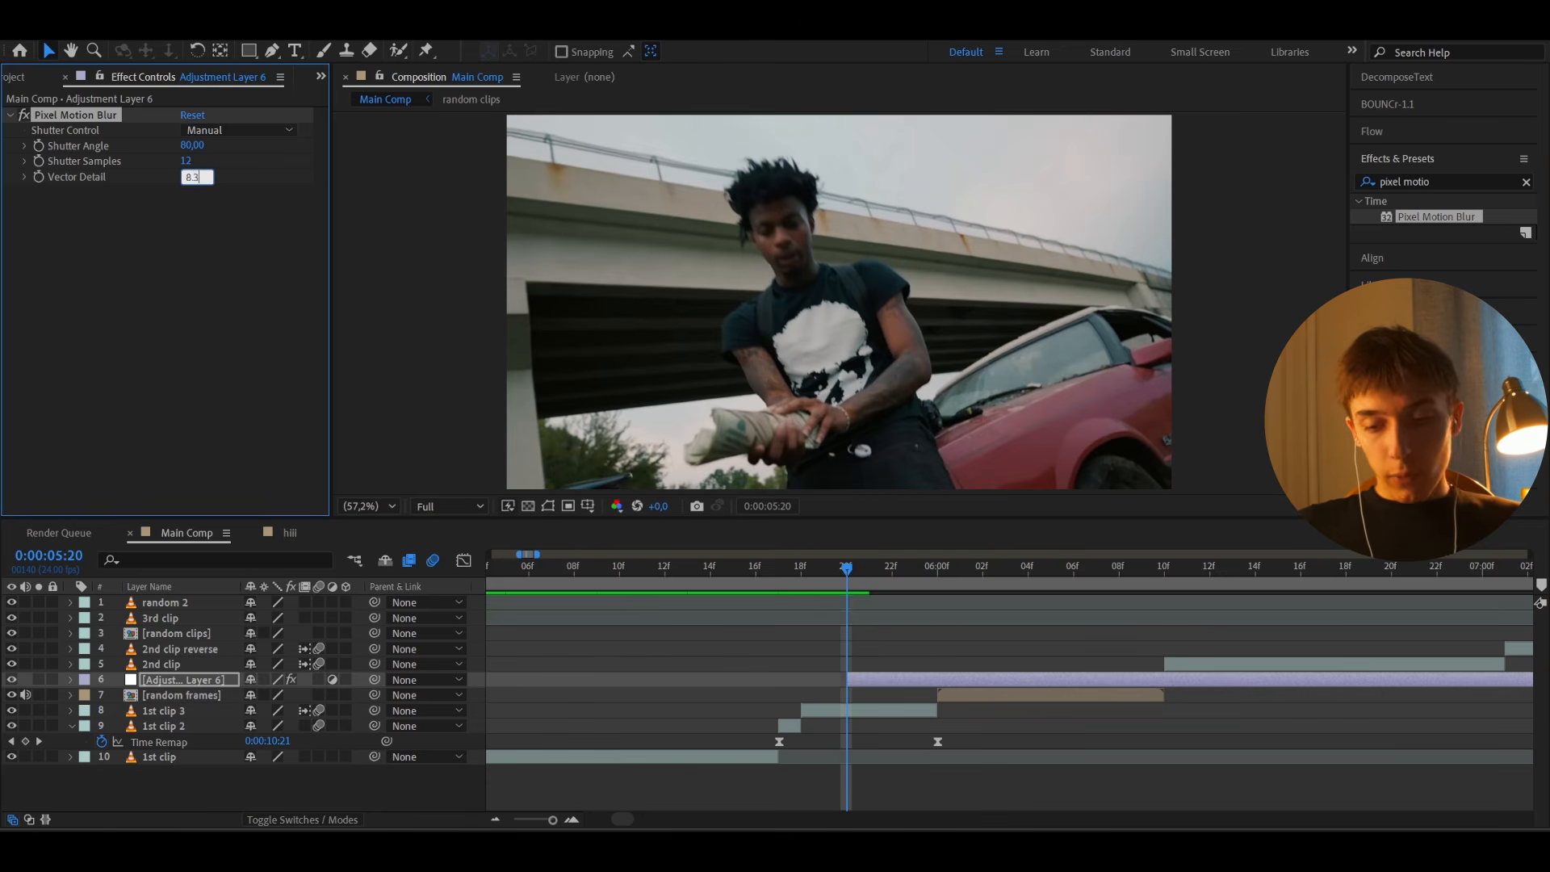
type("8.3")
key("Return")
Step: Move the Pixel Motion Blur adjustment layer so that it starts with 1st clip 2 at 0:00:05:17
scroll(843, 674, "up", 1)
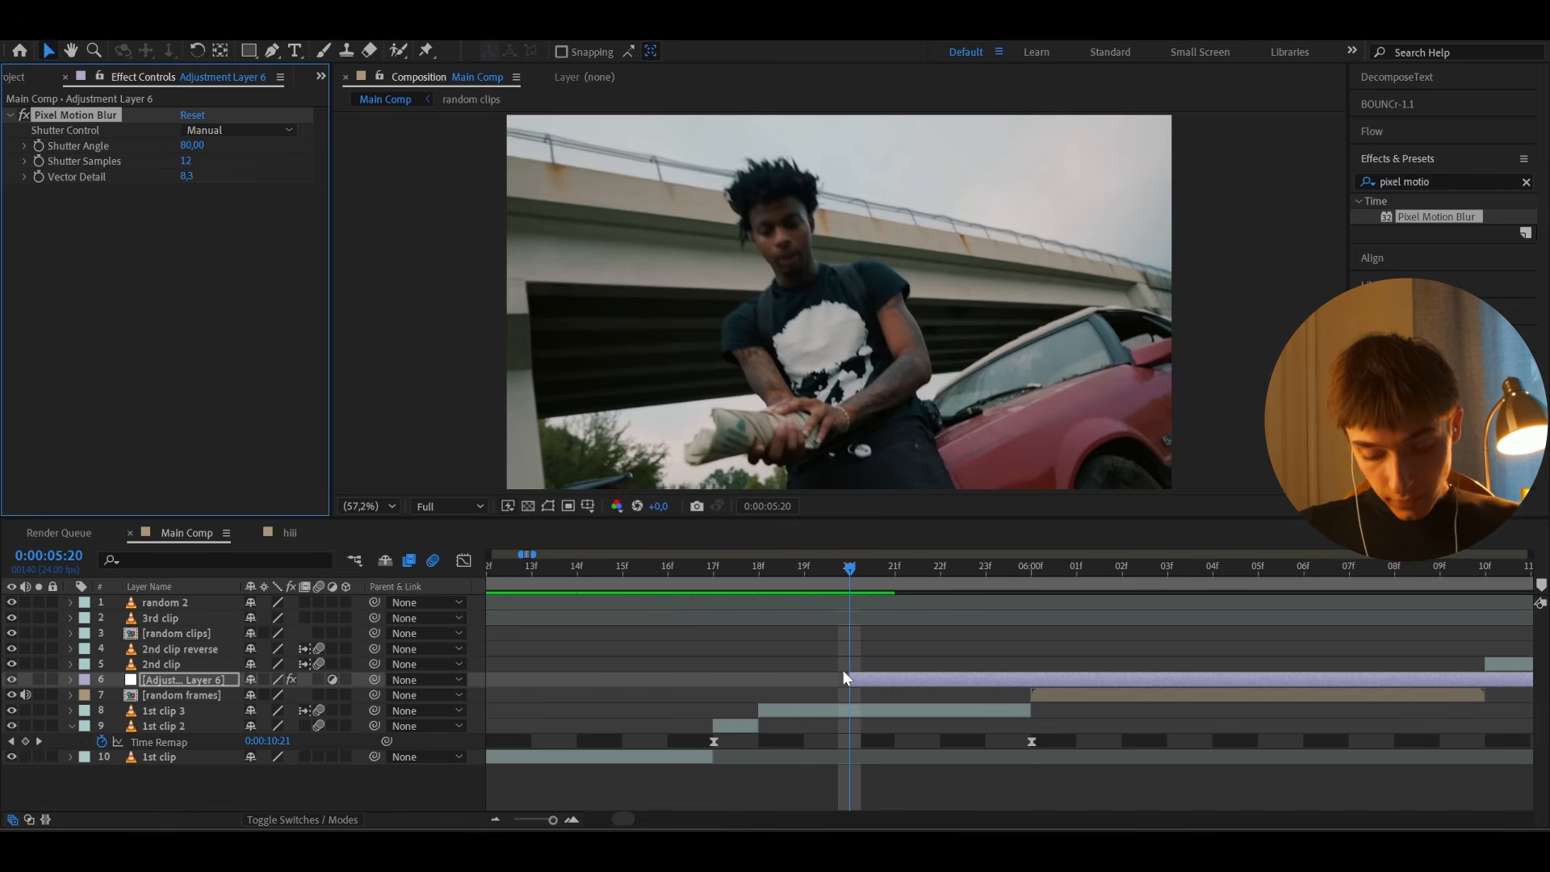
left_click_drag(879, 680, 743, 680)
left_click(713, 567)
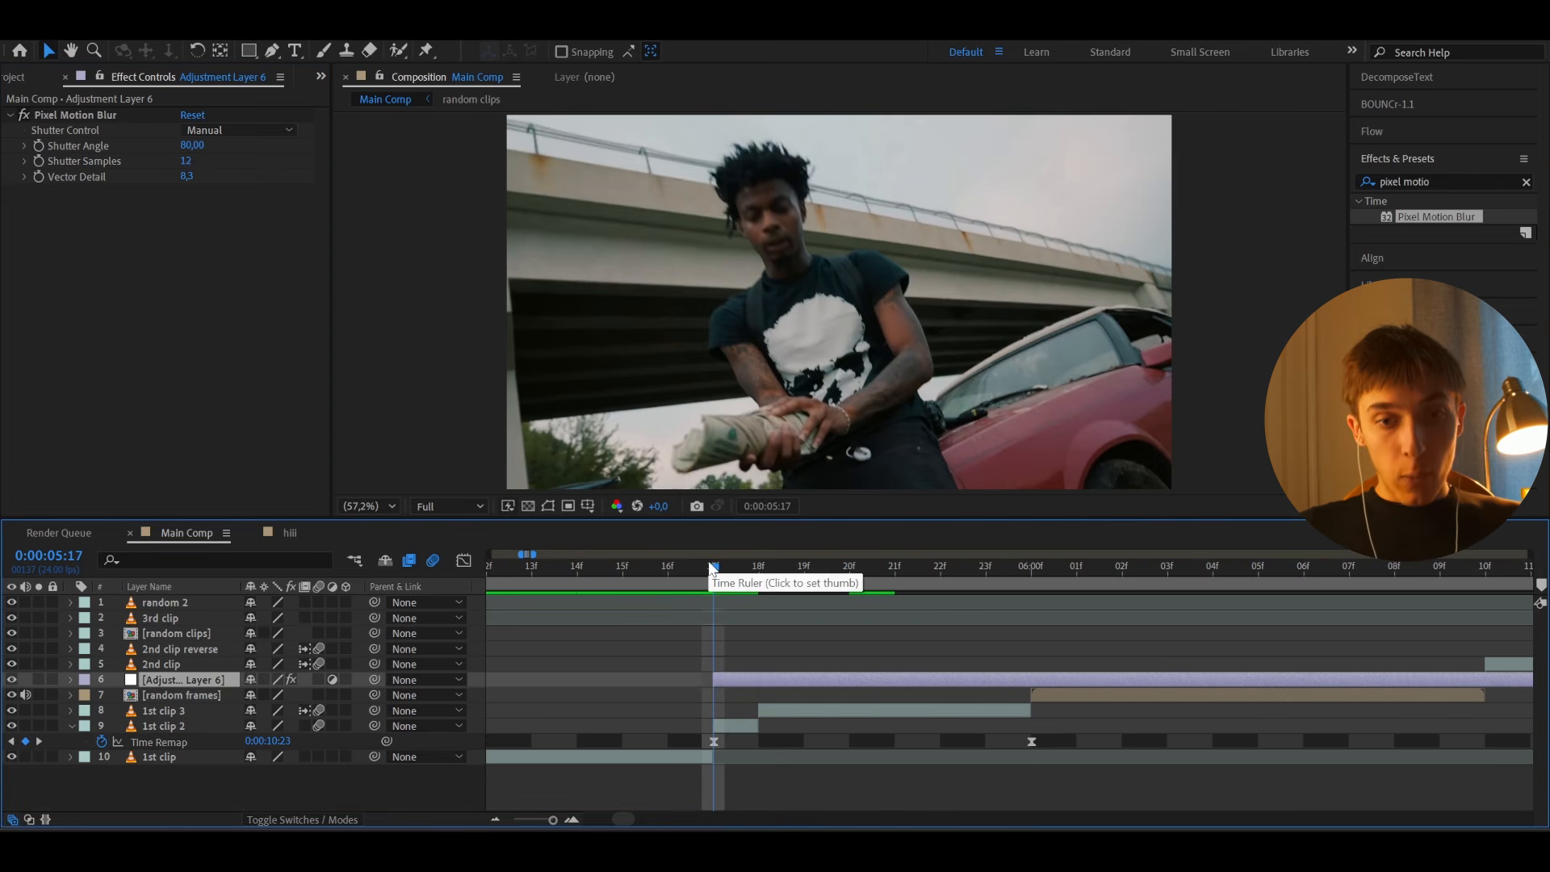
Step: Cut the Pixel Motion Blur adjustment layer at 0:00:06:10, where 2nd clip starts, and delete the remainder
left_click_drag(710, 567, 1217, 578)
scroll(1224, 599, "down", 1)
scroll(1224, 599, "right", 5)
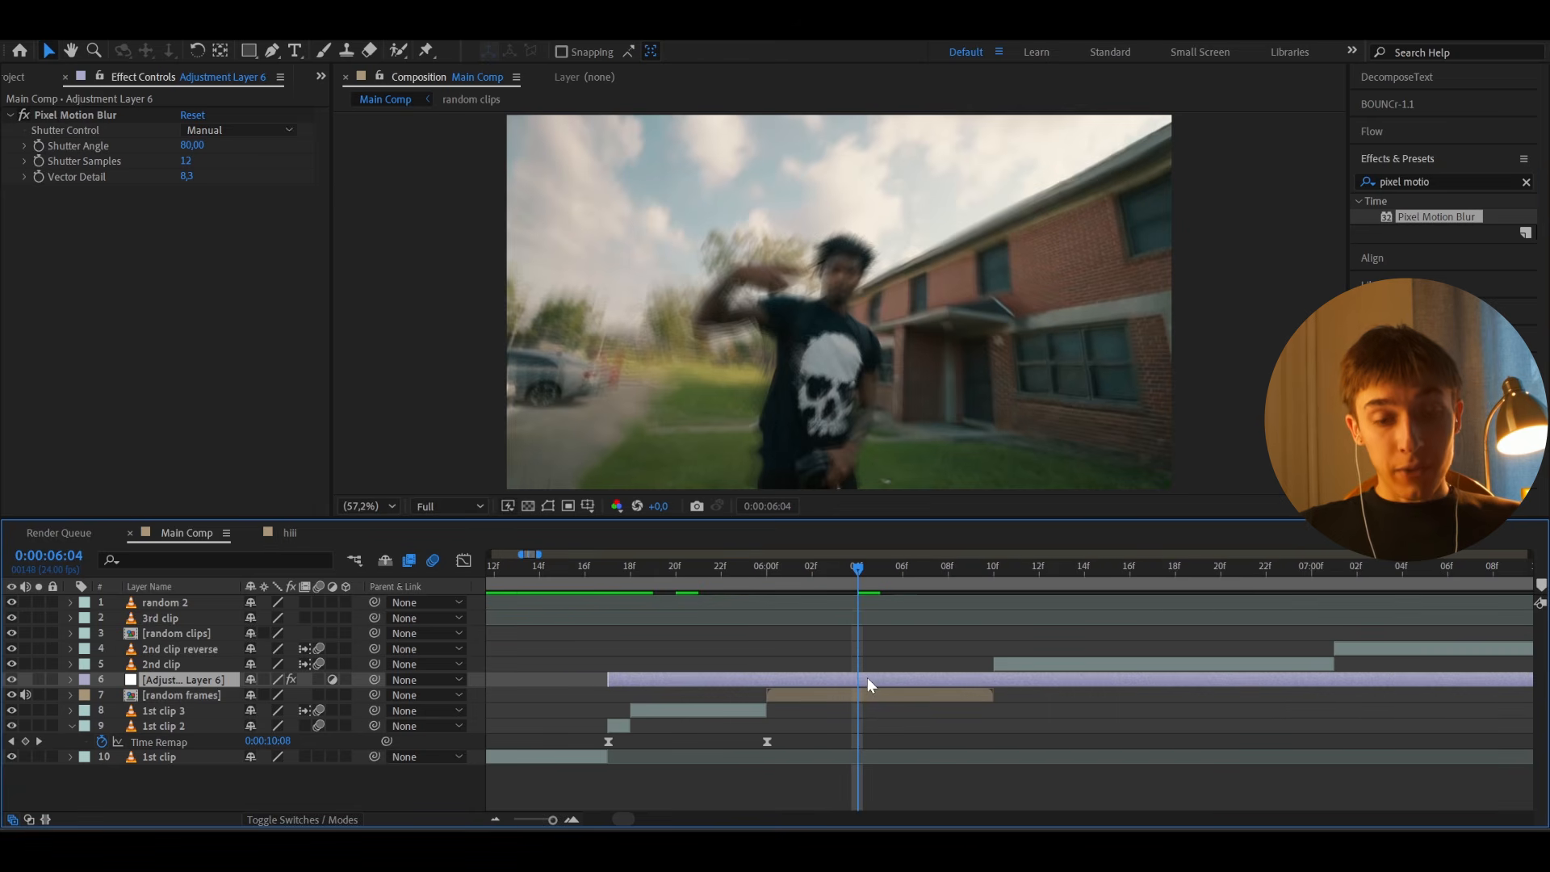
scroll(867, 677, "up", 1)
left_click_drag(836, 569, 1122, 575)
key("ctrl+shift+d")
key("Delete")
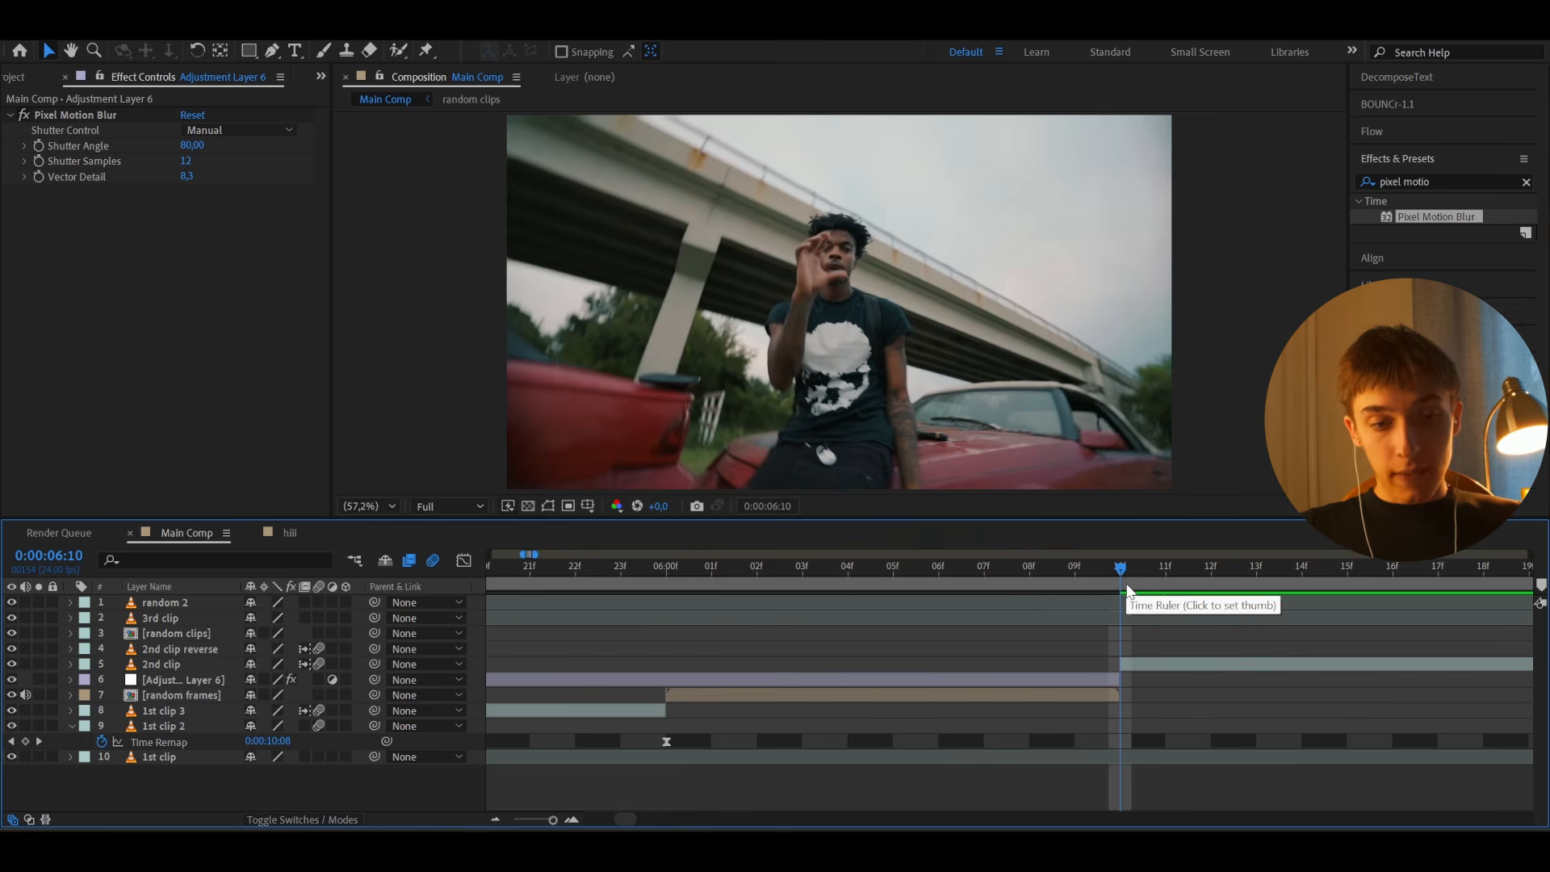
Step: Add a new adjustment layer directly above 2nd clip and trim its start to 0:00:05:19
left_click(1146, 666)
scroll(1146, 666, "down", 4)
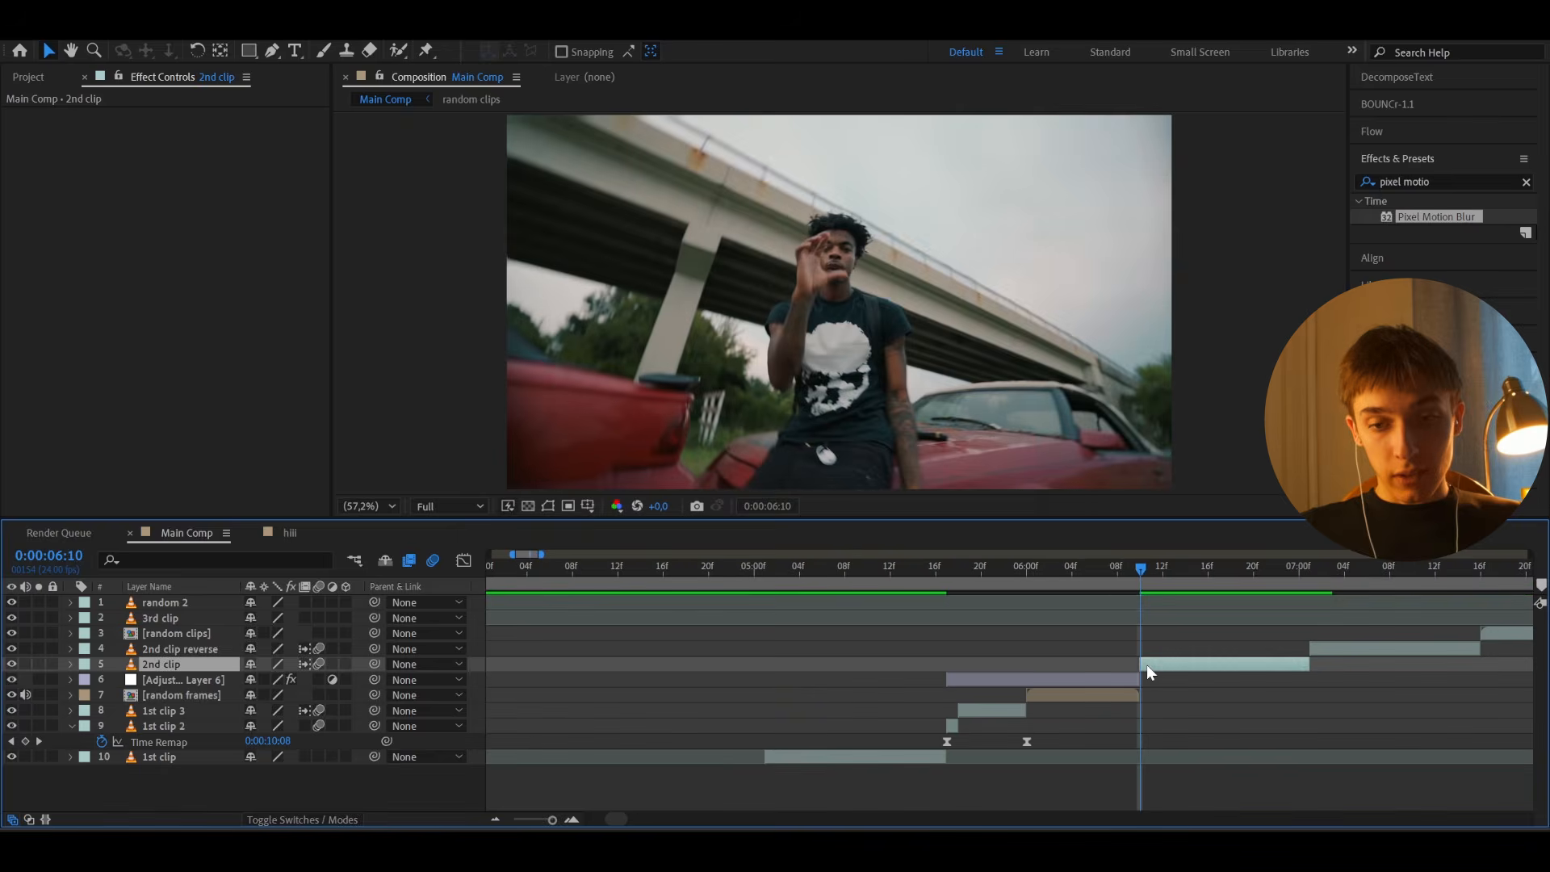
left_click(899, 572)
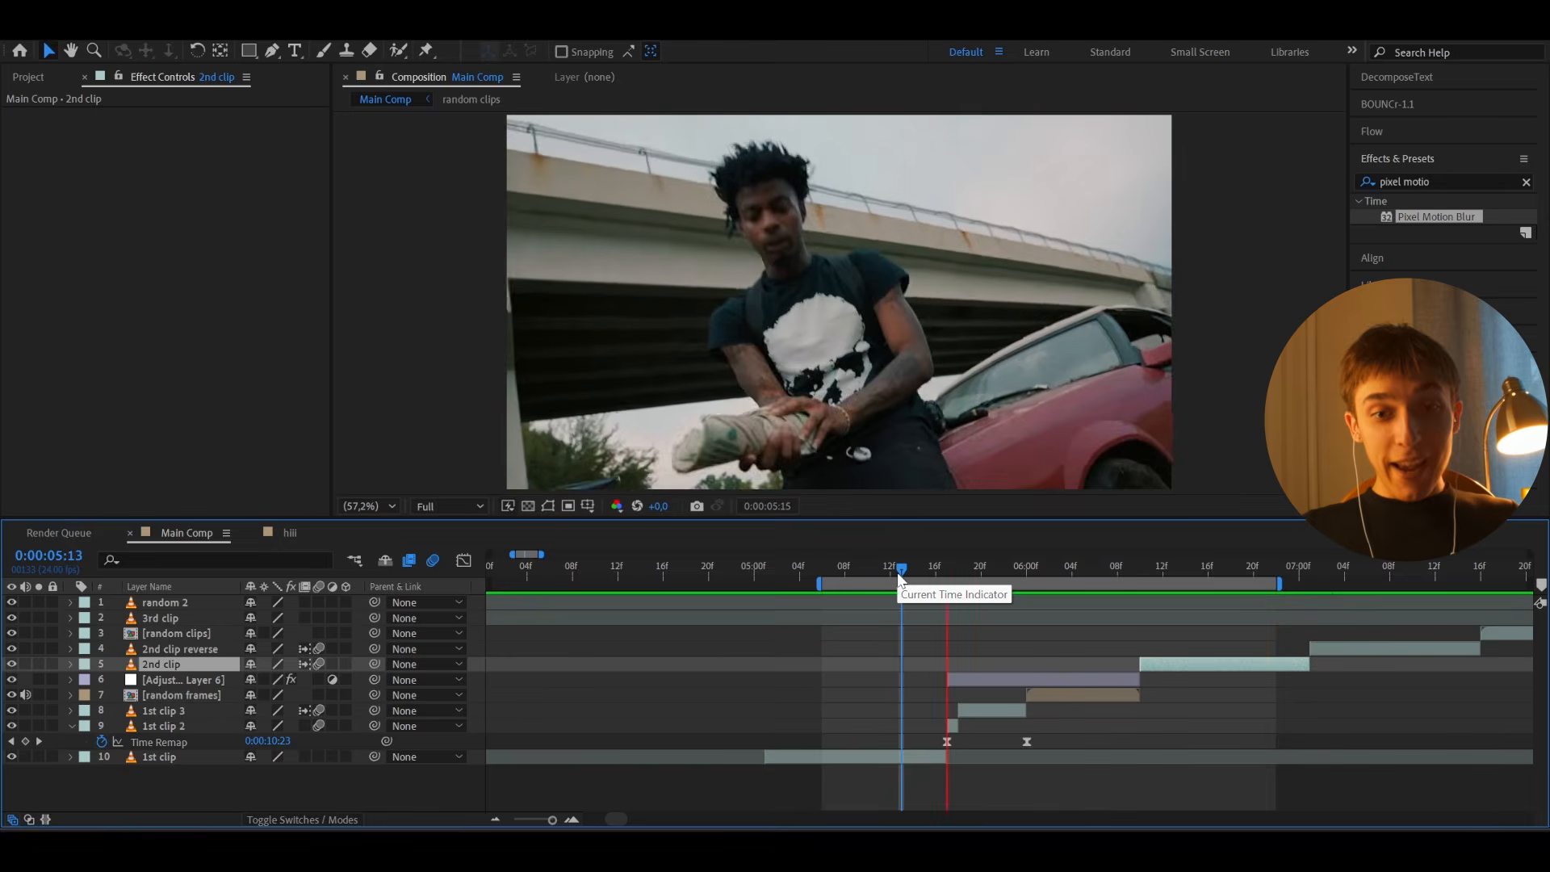
left_click_drag(901, 575, 1026, 570)
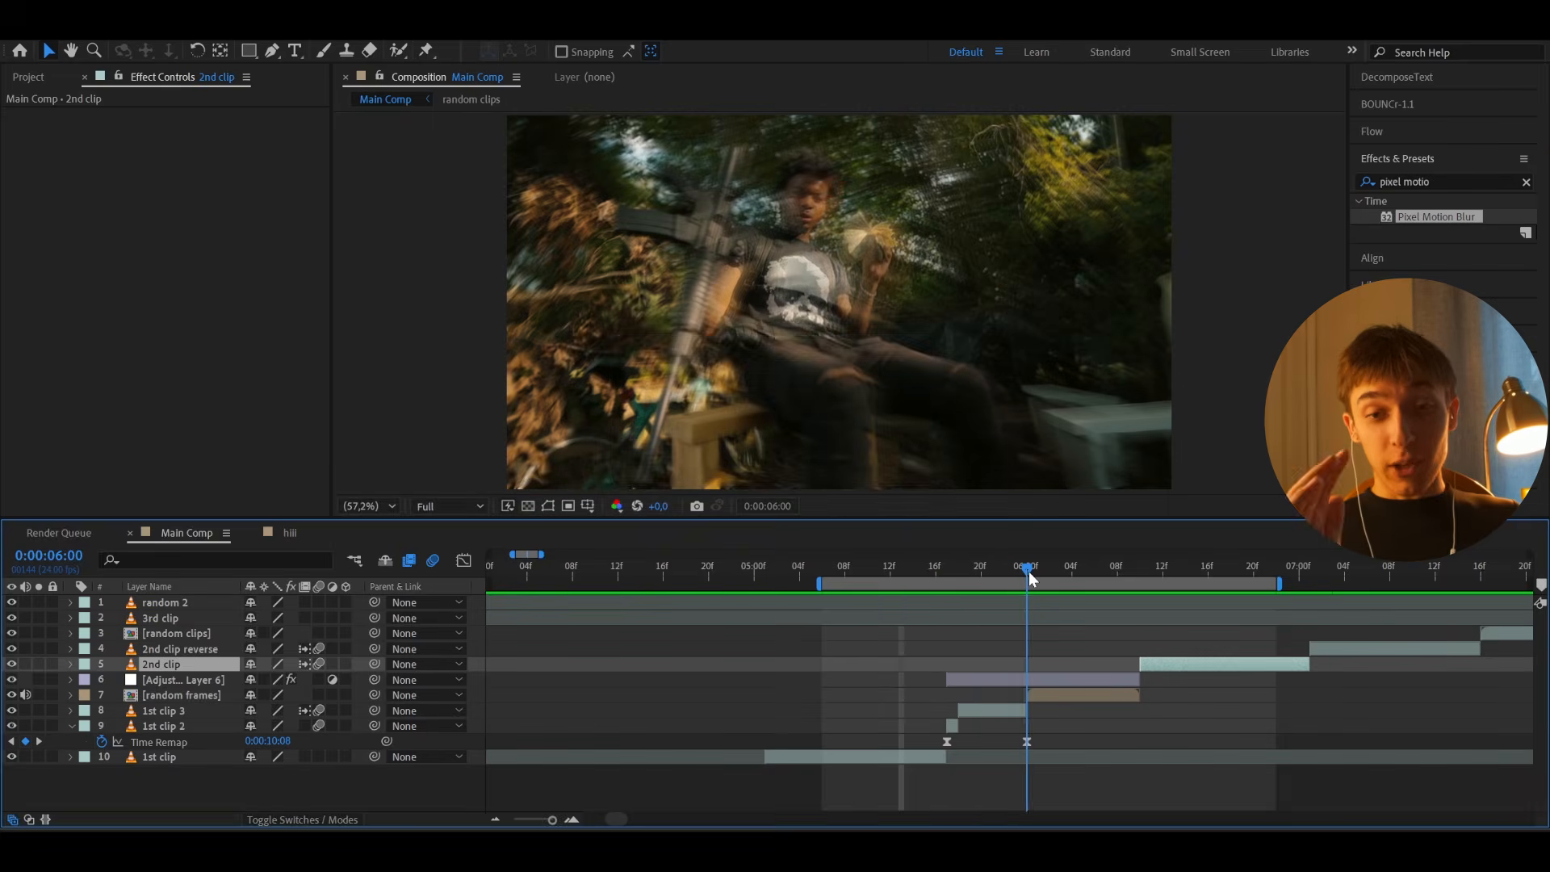
scroll(1117, 675, "up", 2)
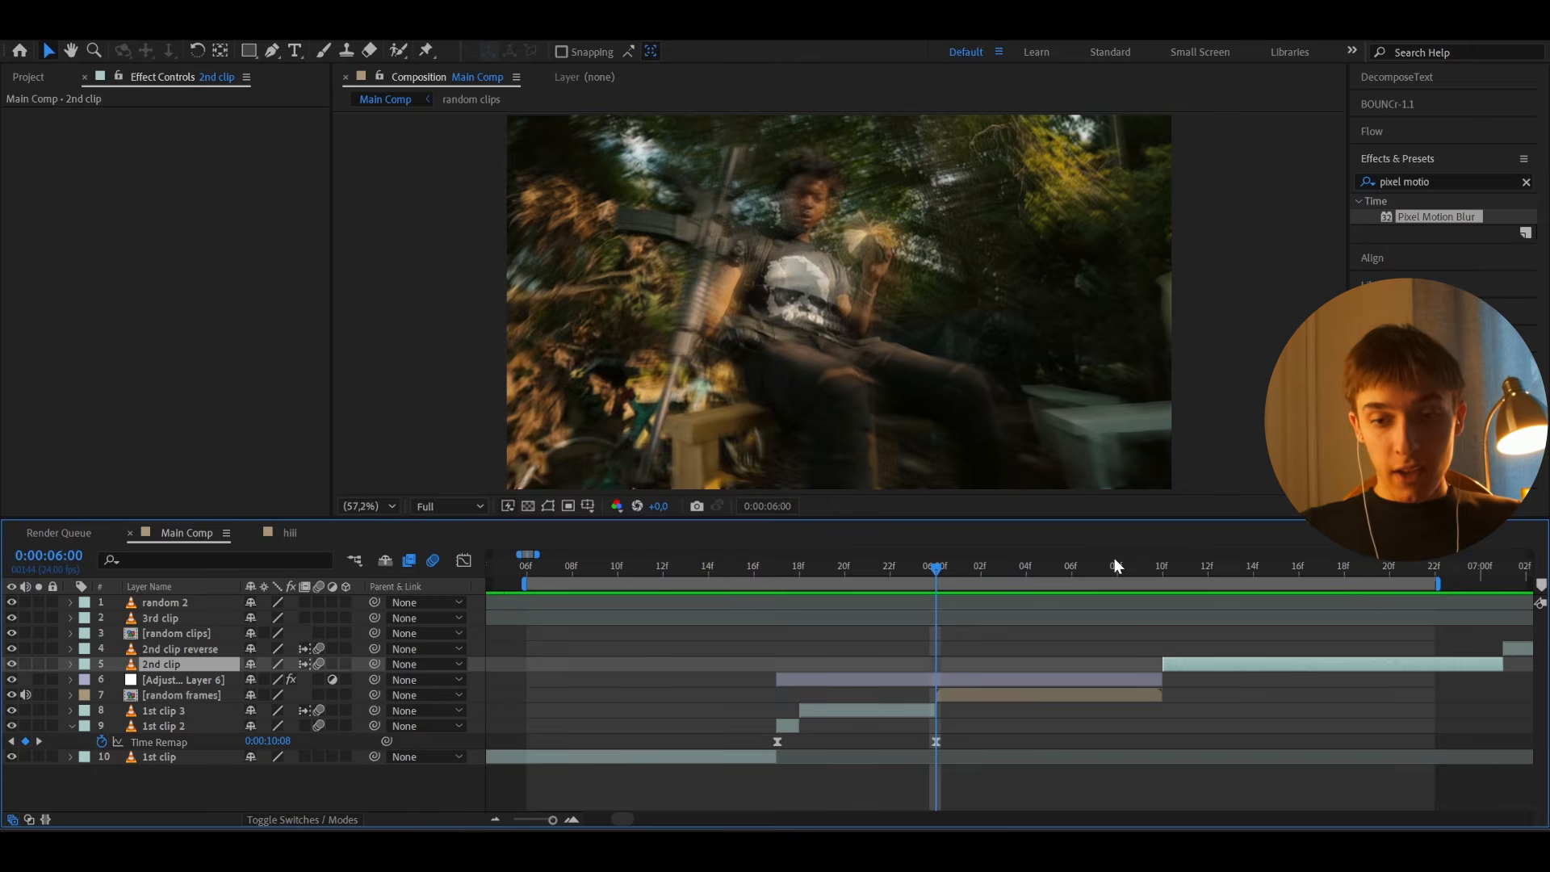
left_click(1164, 568)
key("ctrl+alt+y")
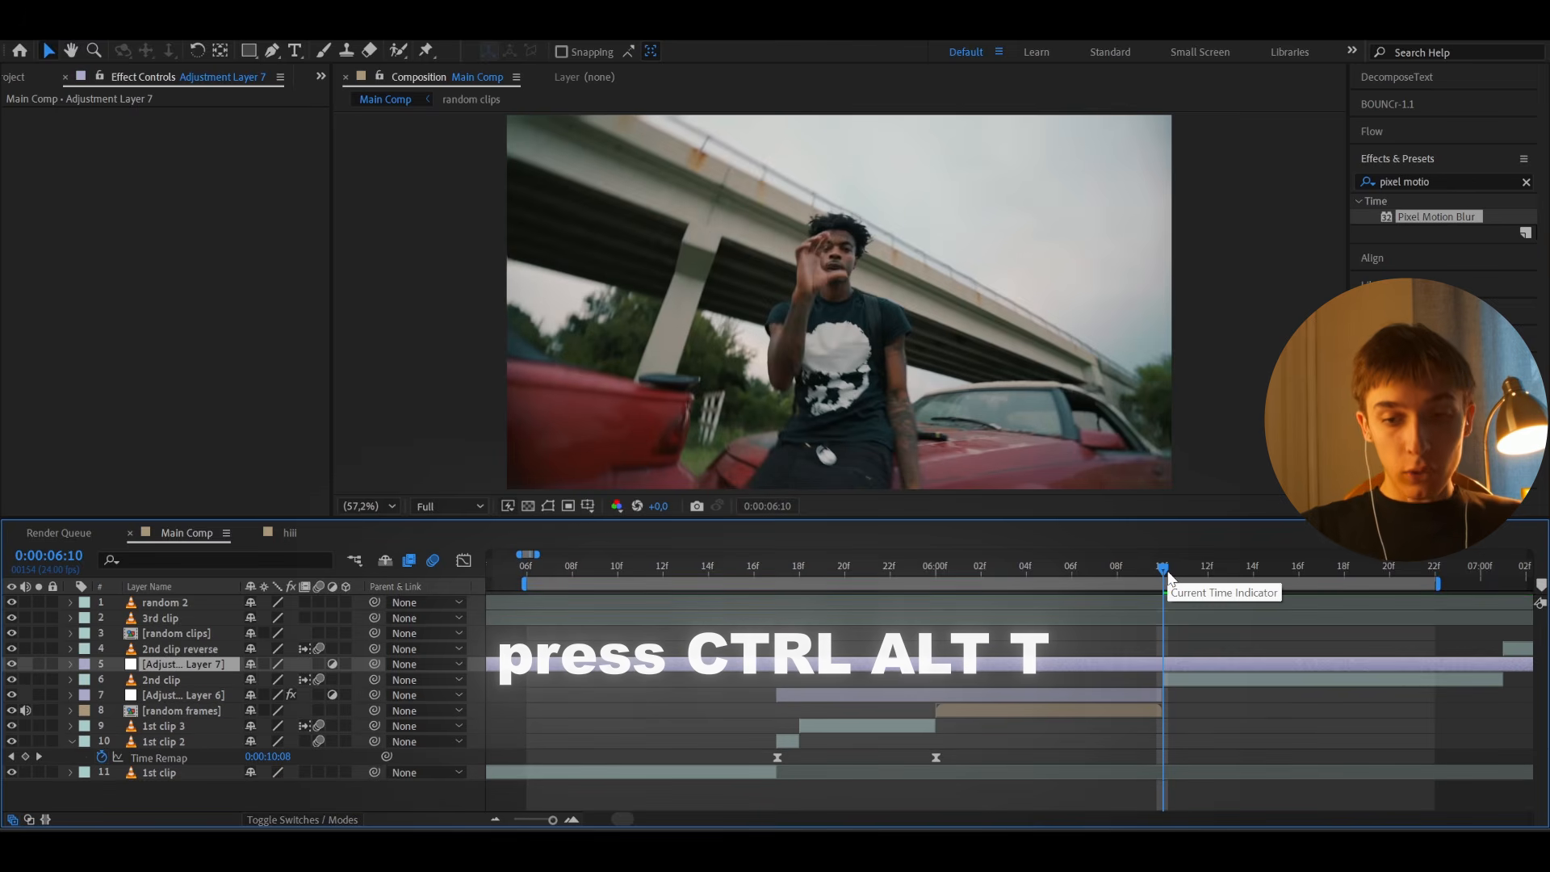
key("alt+bracketleft")
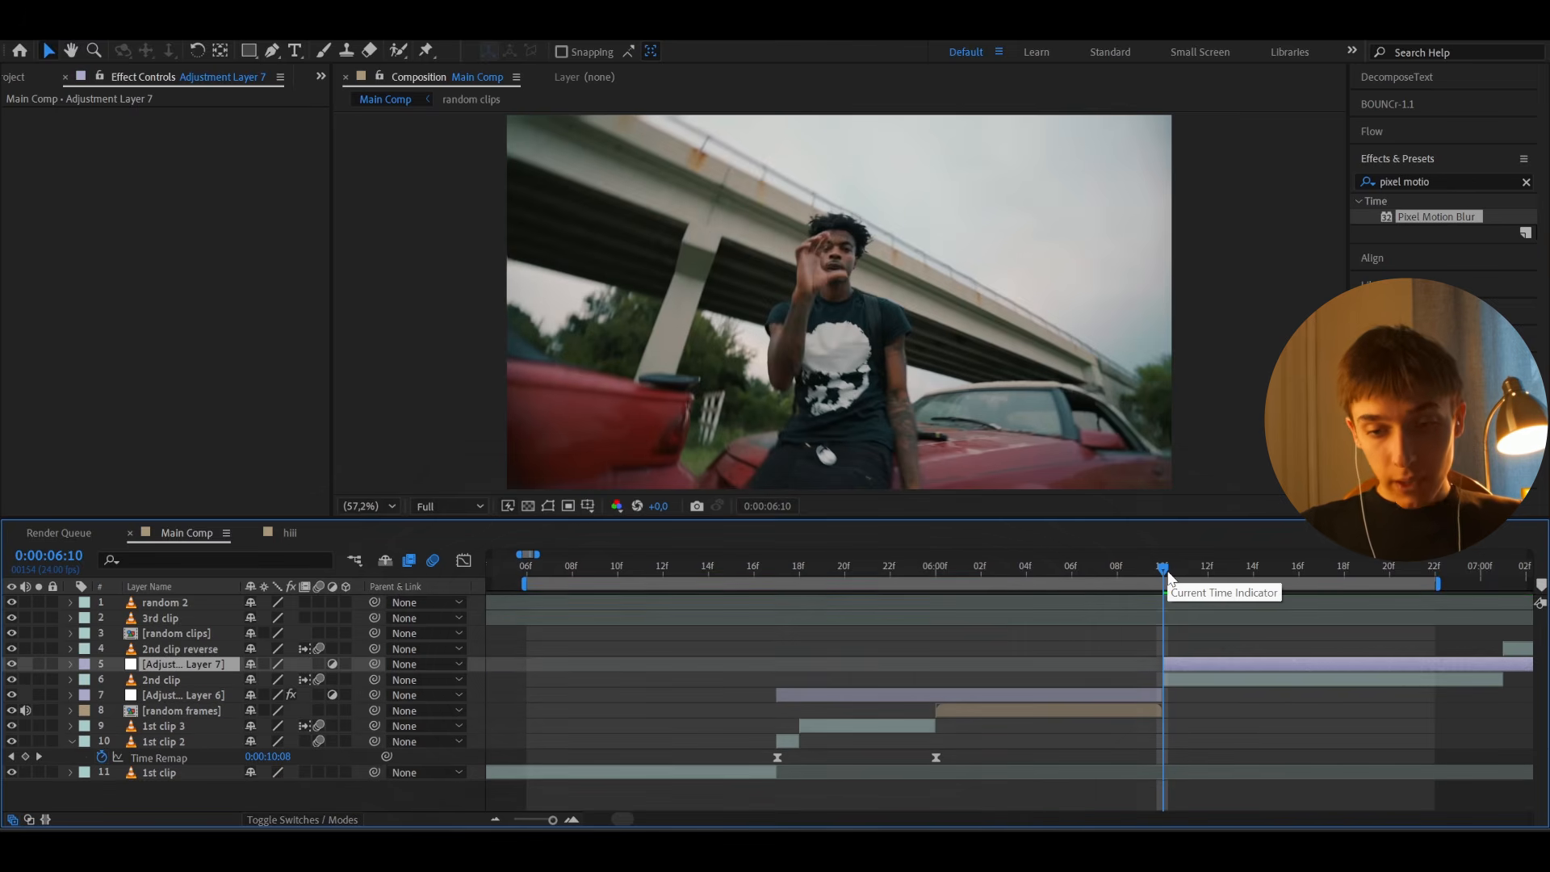
left_click_drag(1168, 575, 823, 574)
key("alt+bracketleft")
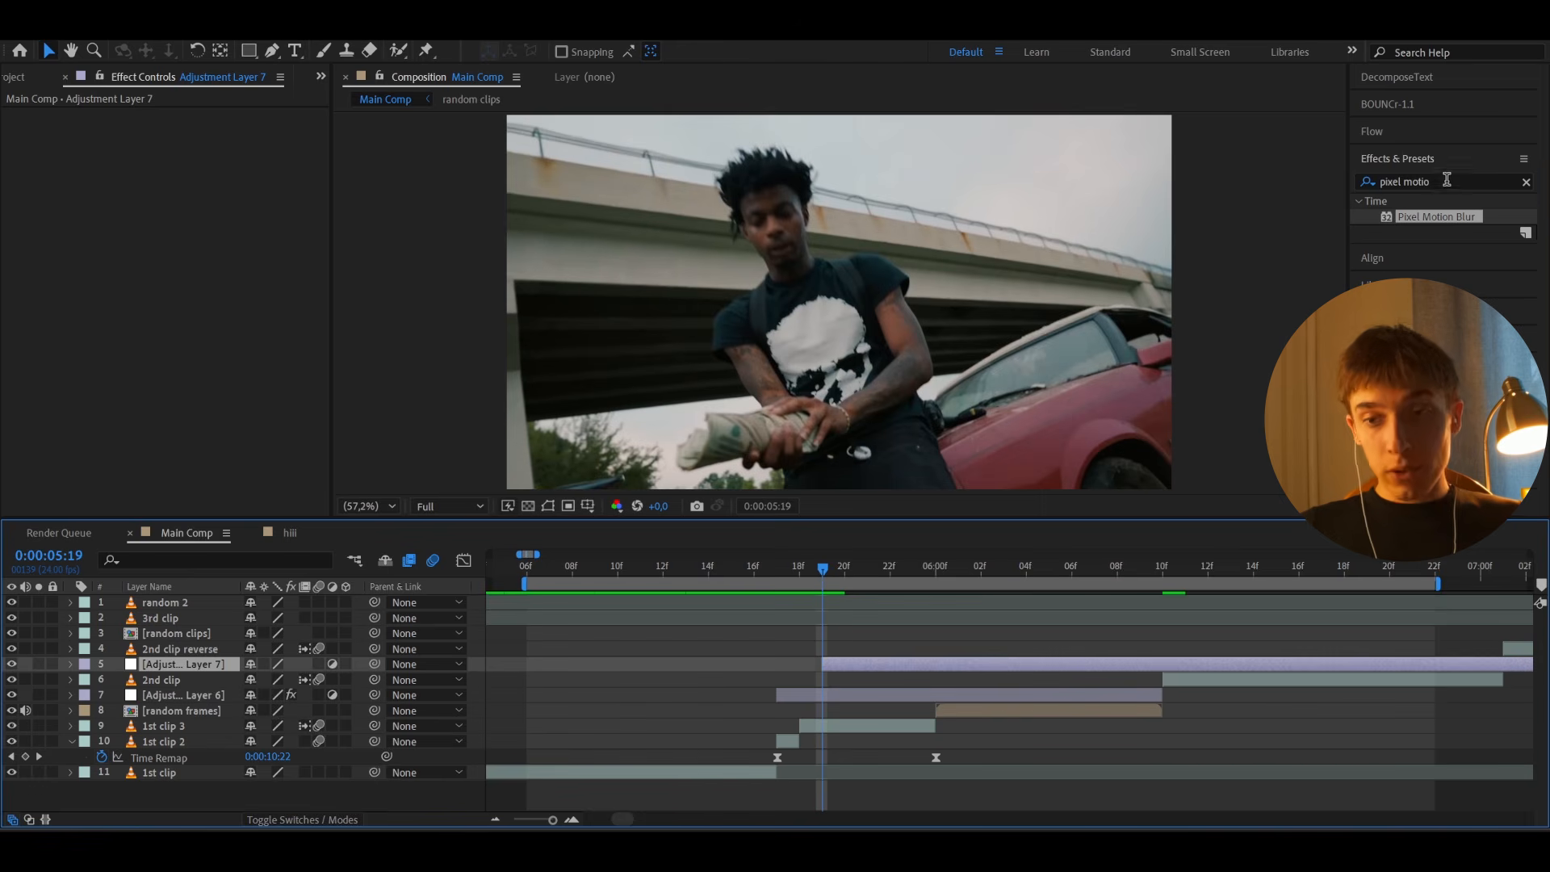
Step: Apply the Viral Warp preset from the Viral Transition Presets user folder to the adjustment layer above 2nd clip
left_click(1447, 179)
key("BackSpace")
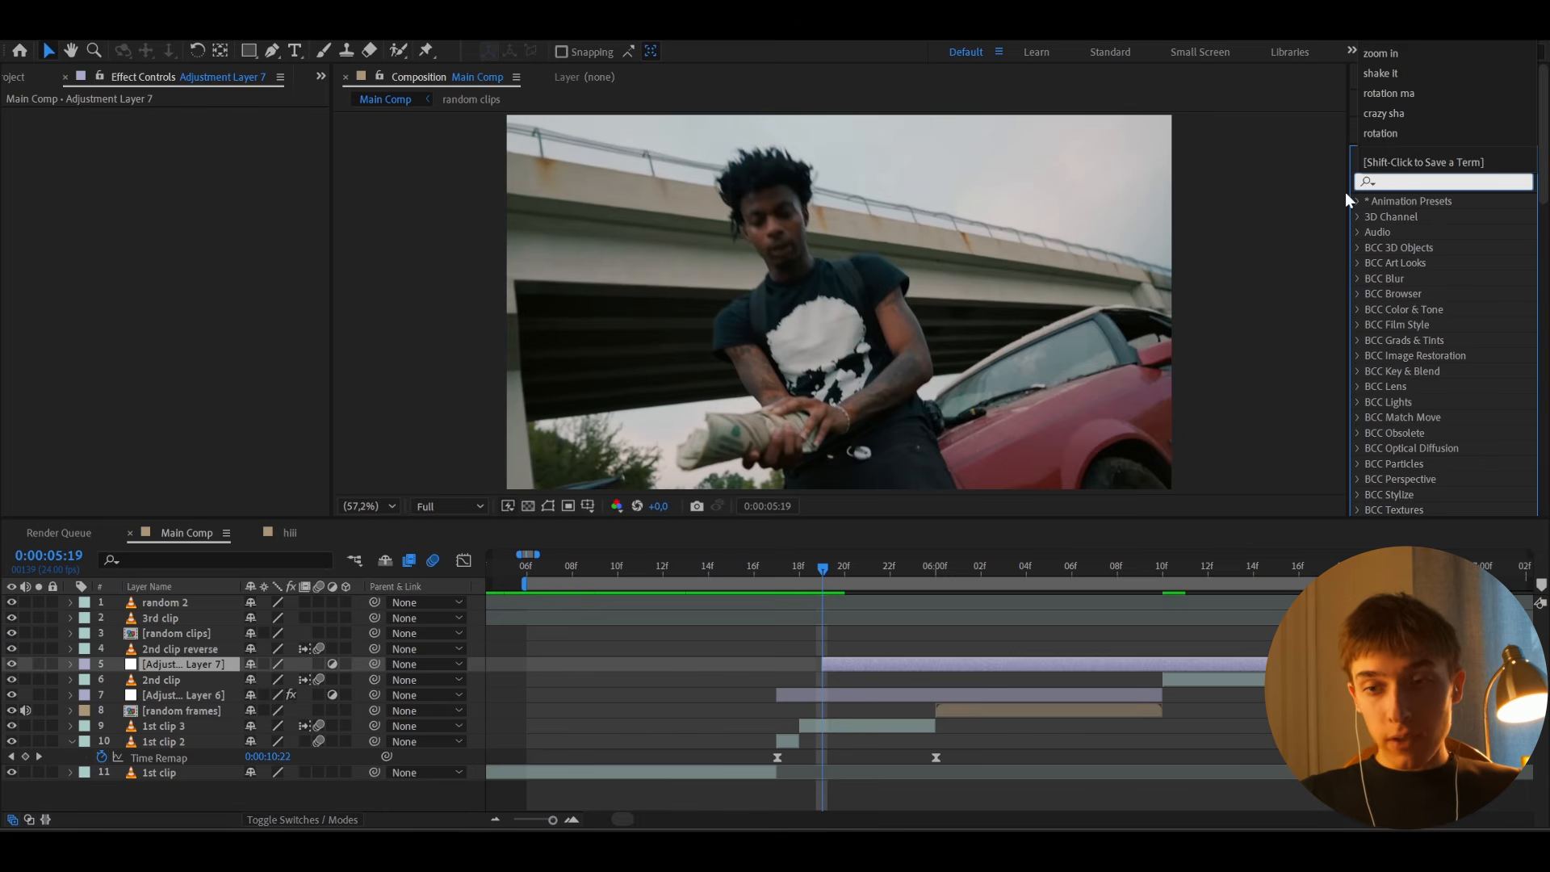
left_click(1357, 202)
left_click(1374, 232)
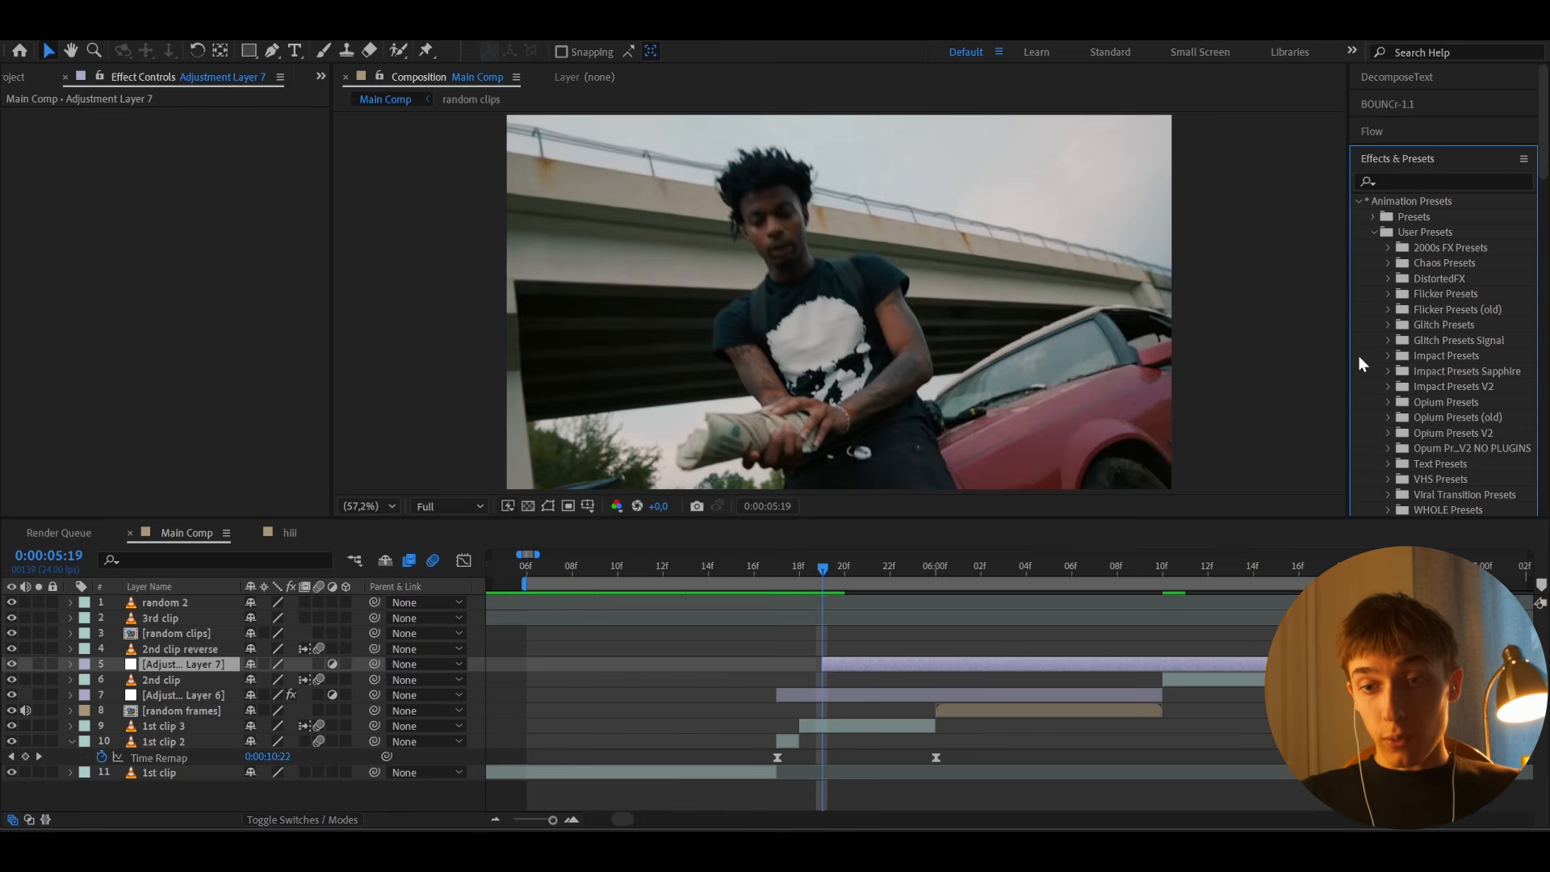
left_click_drag(1350, 359, 1277, 362)
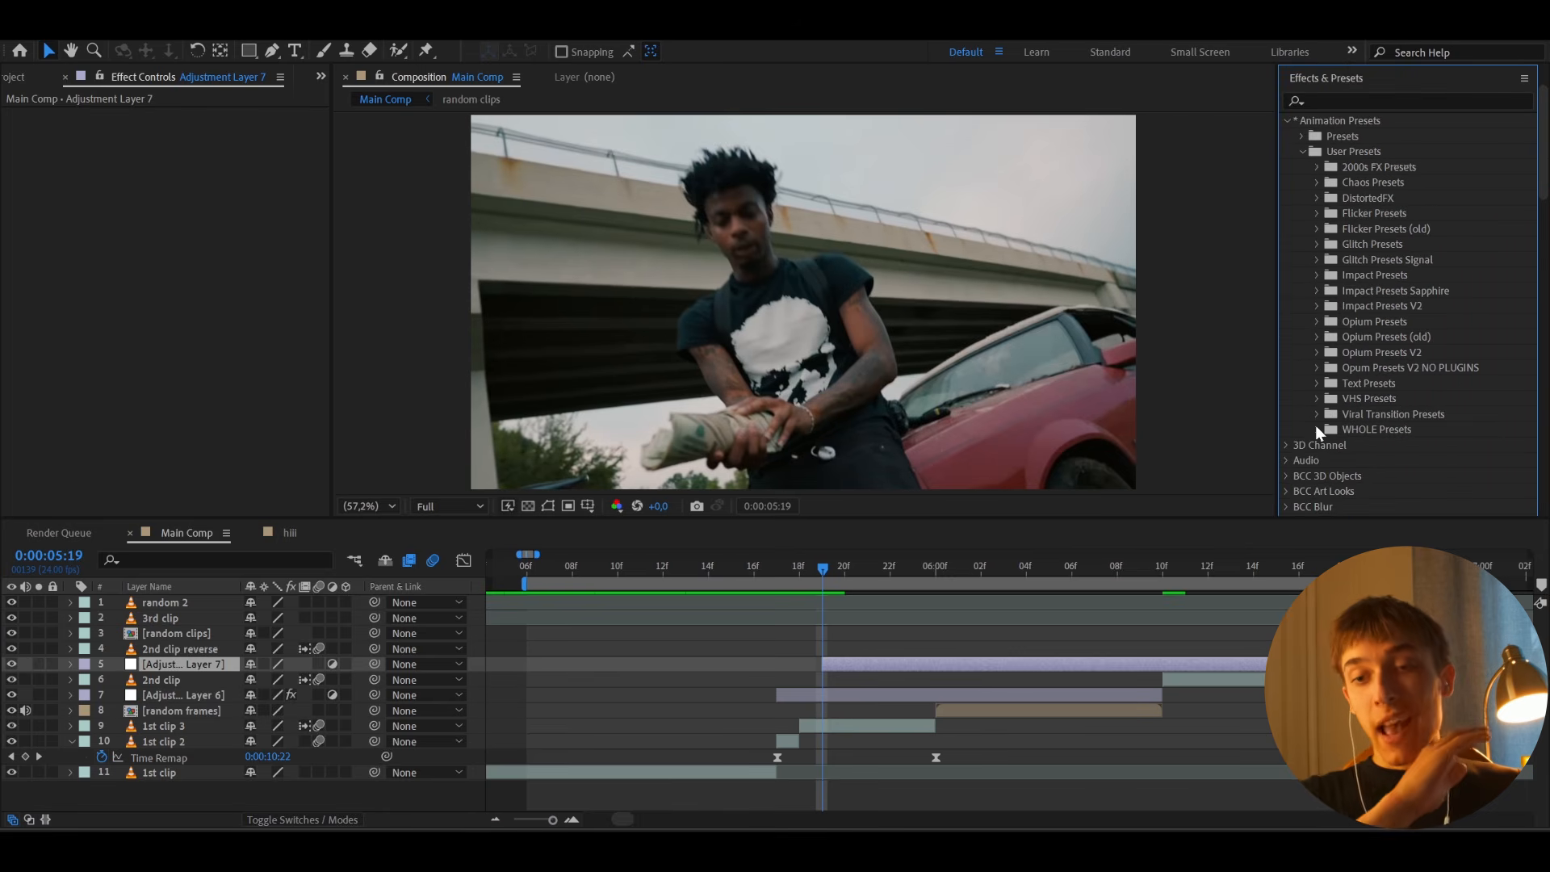
left_click(1314, 412)
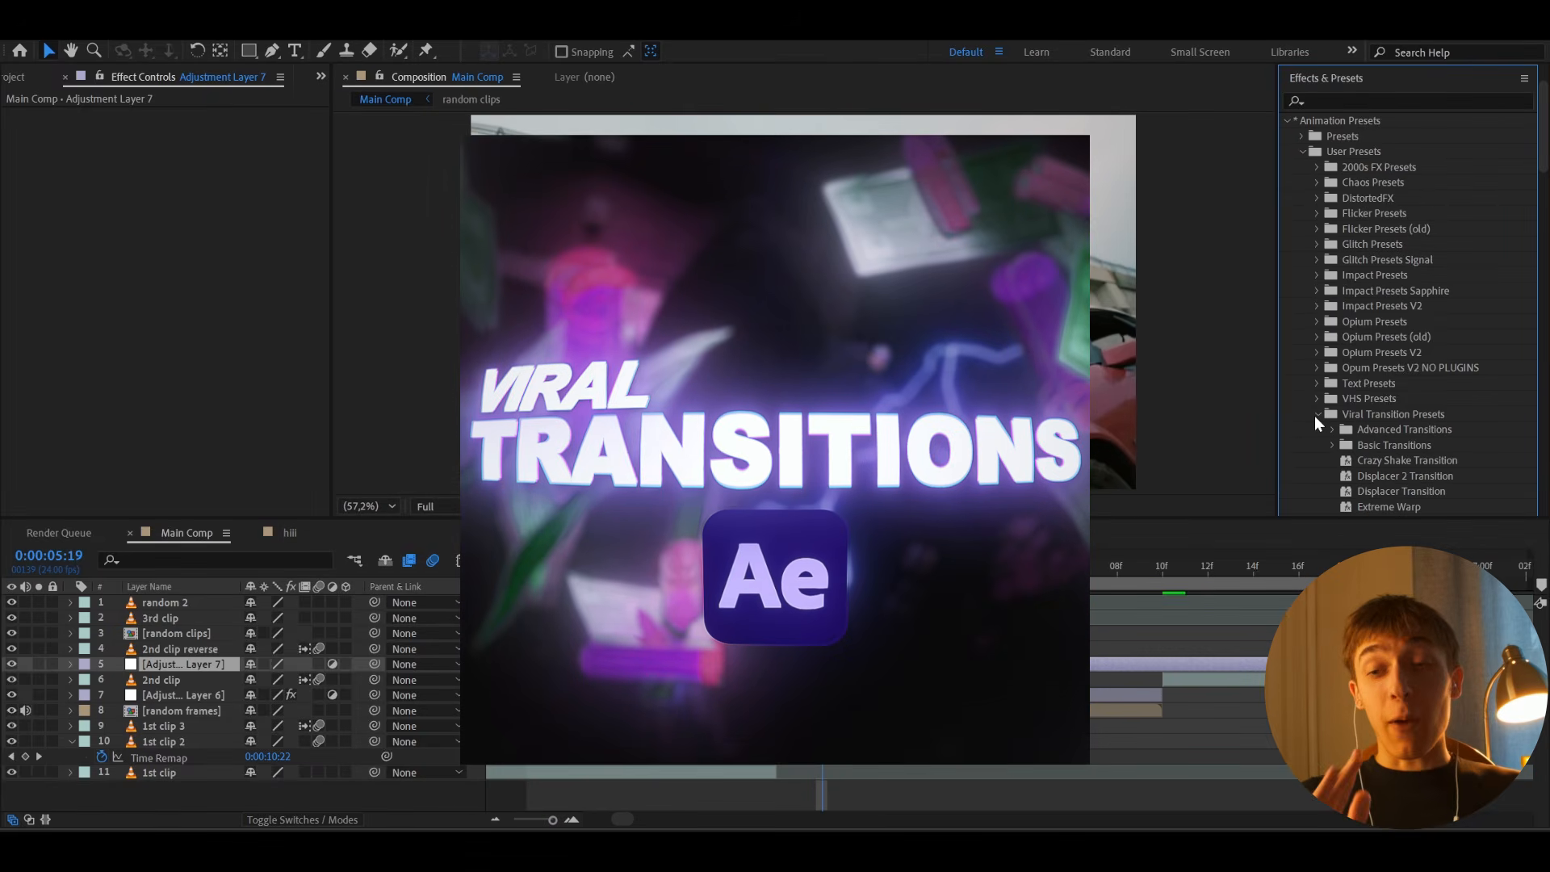
scroll(1413, 323, "down", 5)
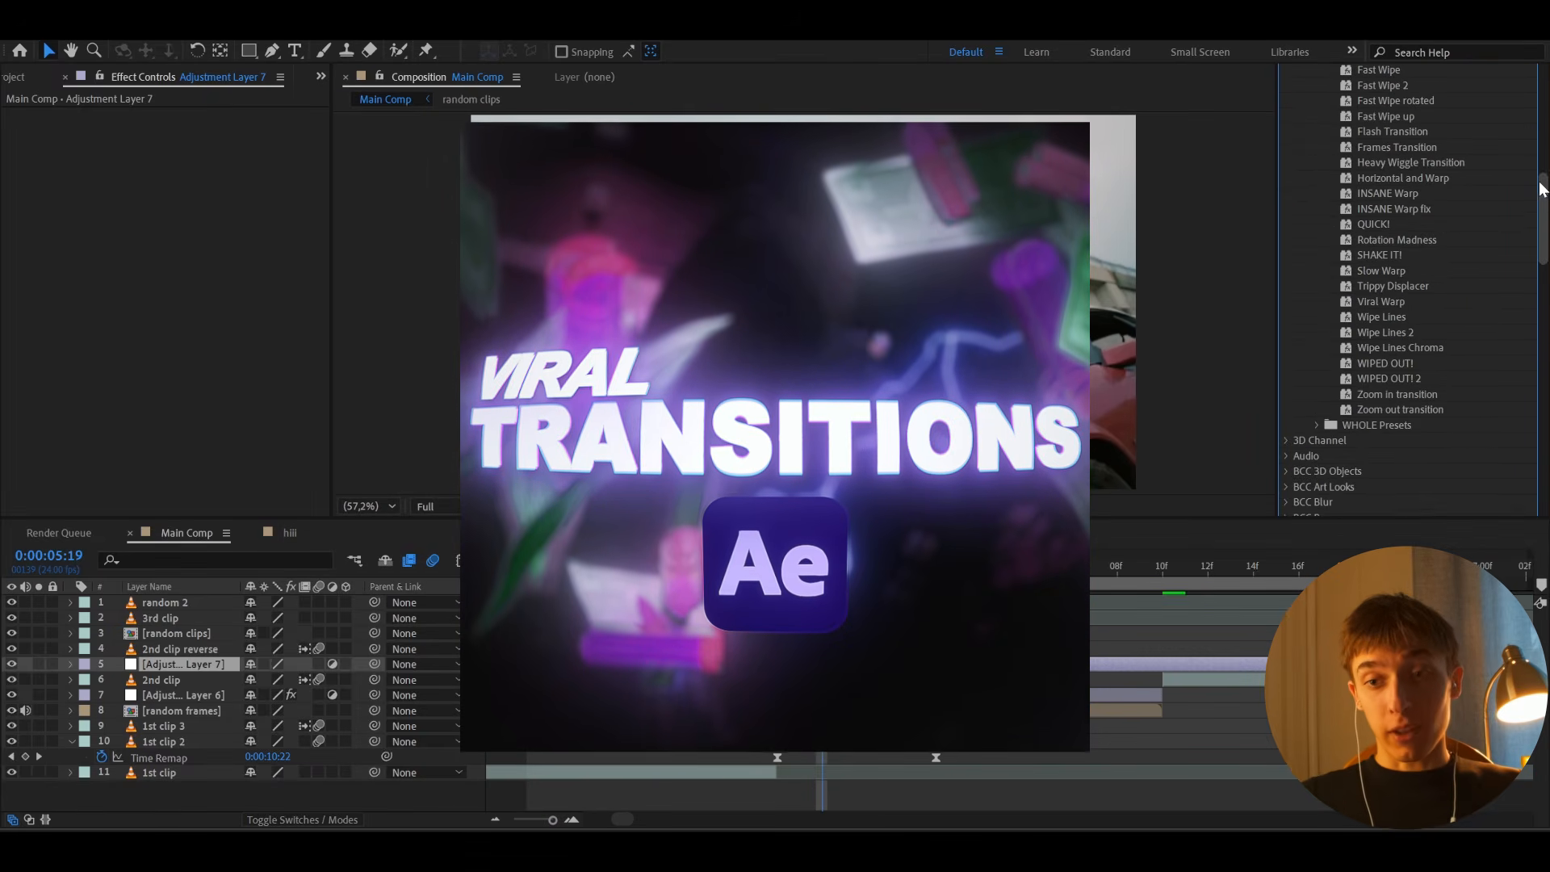
left_click(1380, 376)
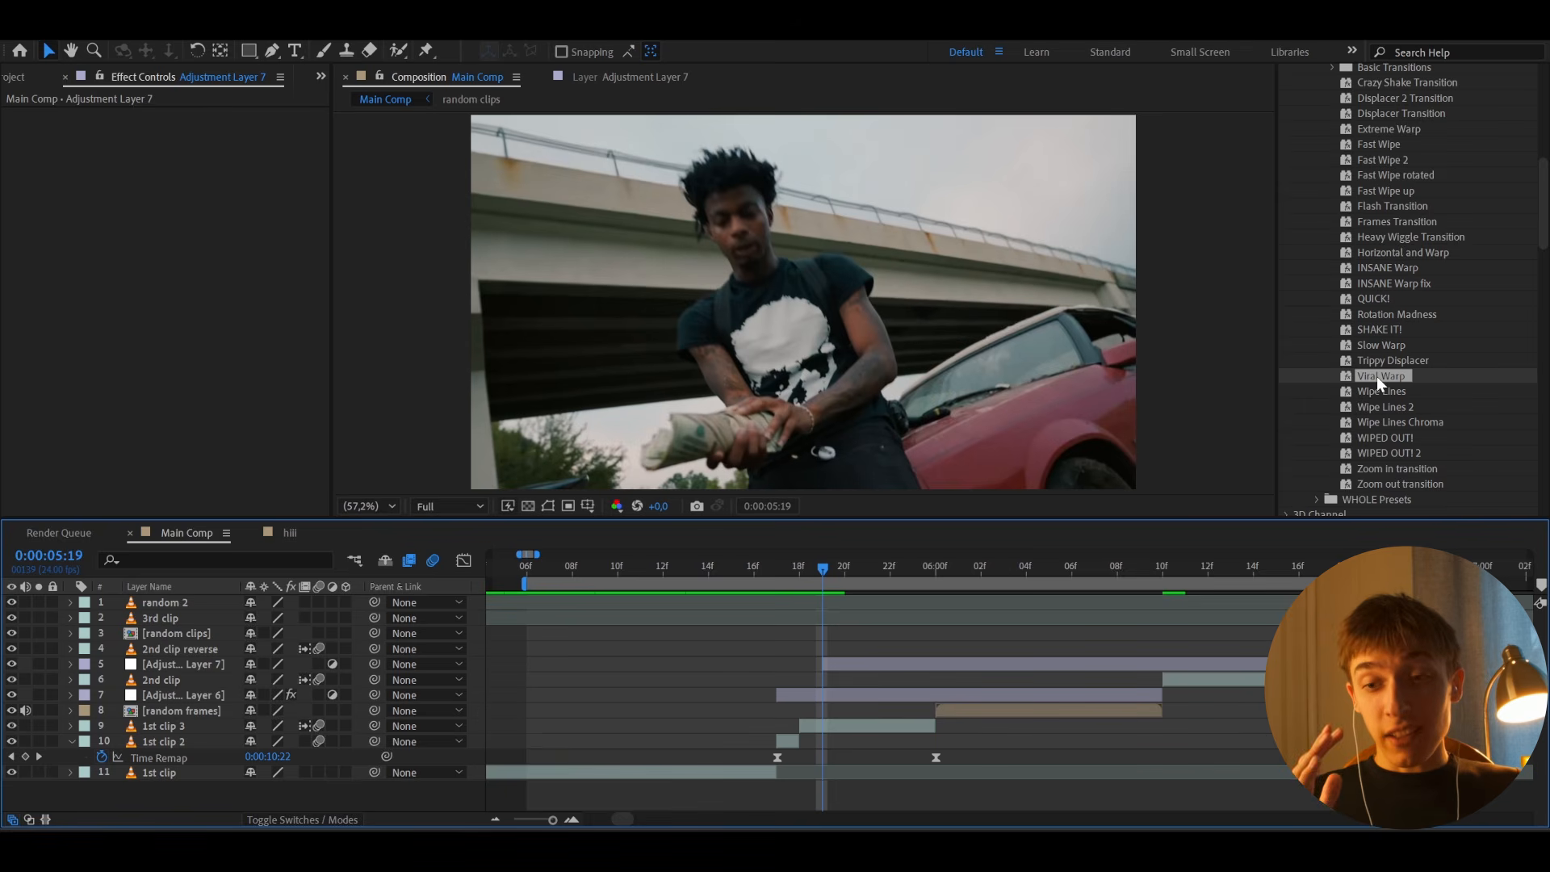
left_click_drag(1377, 377, 917, 666)
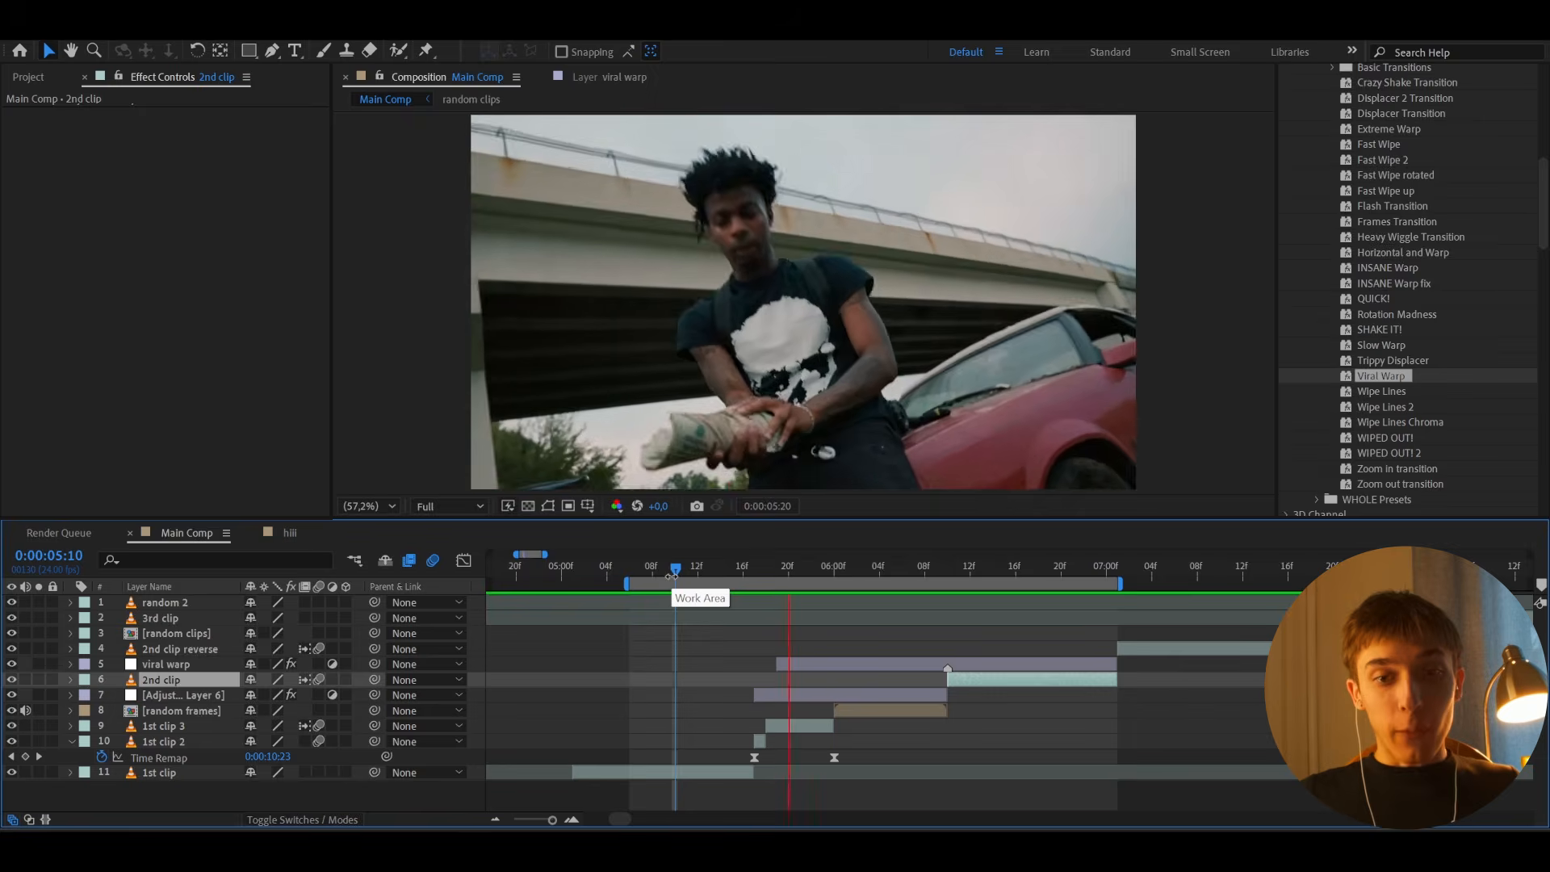
Step: Add another adjustment layer above viral warp, starting at 0:00:06:00, and apply the Crazy Shake Transition preset to it
left_click_drag(807, 519, 815, 584)
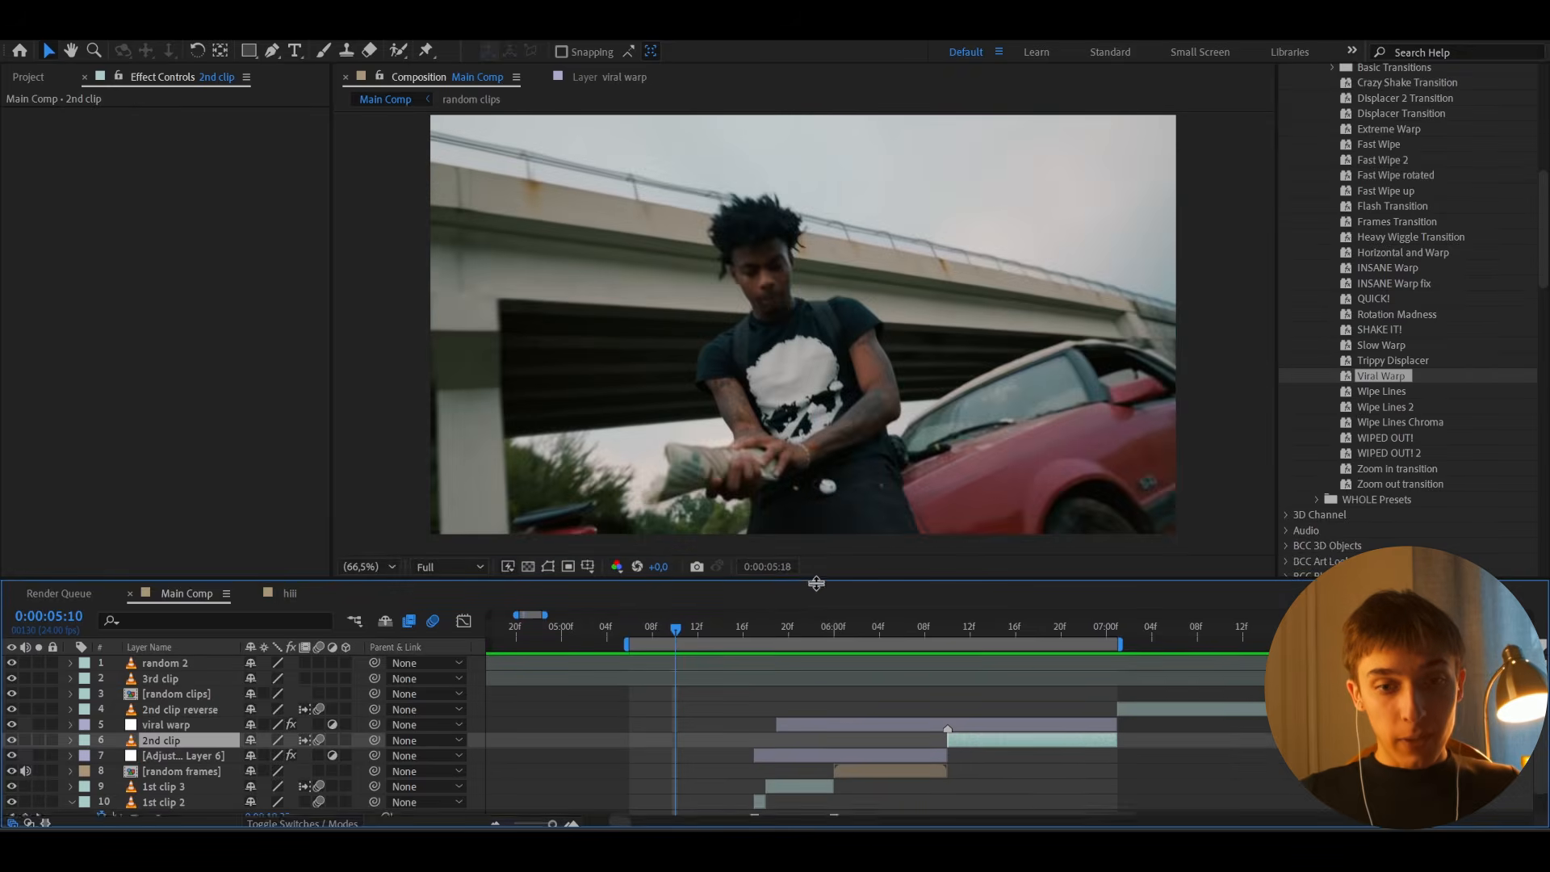
left_click(836, 633)
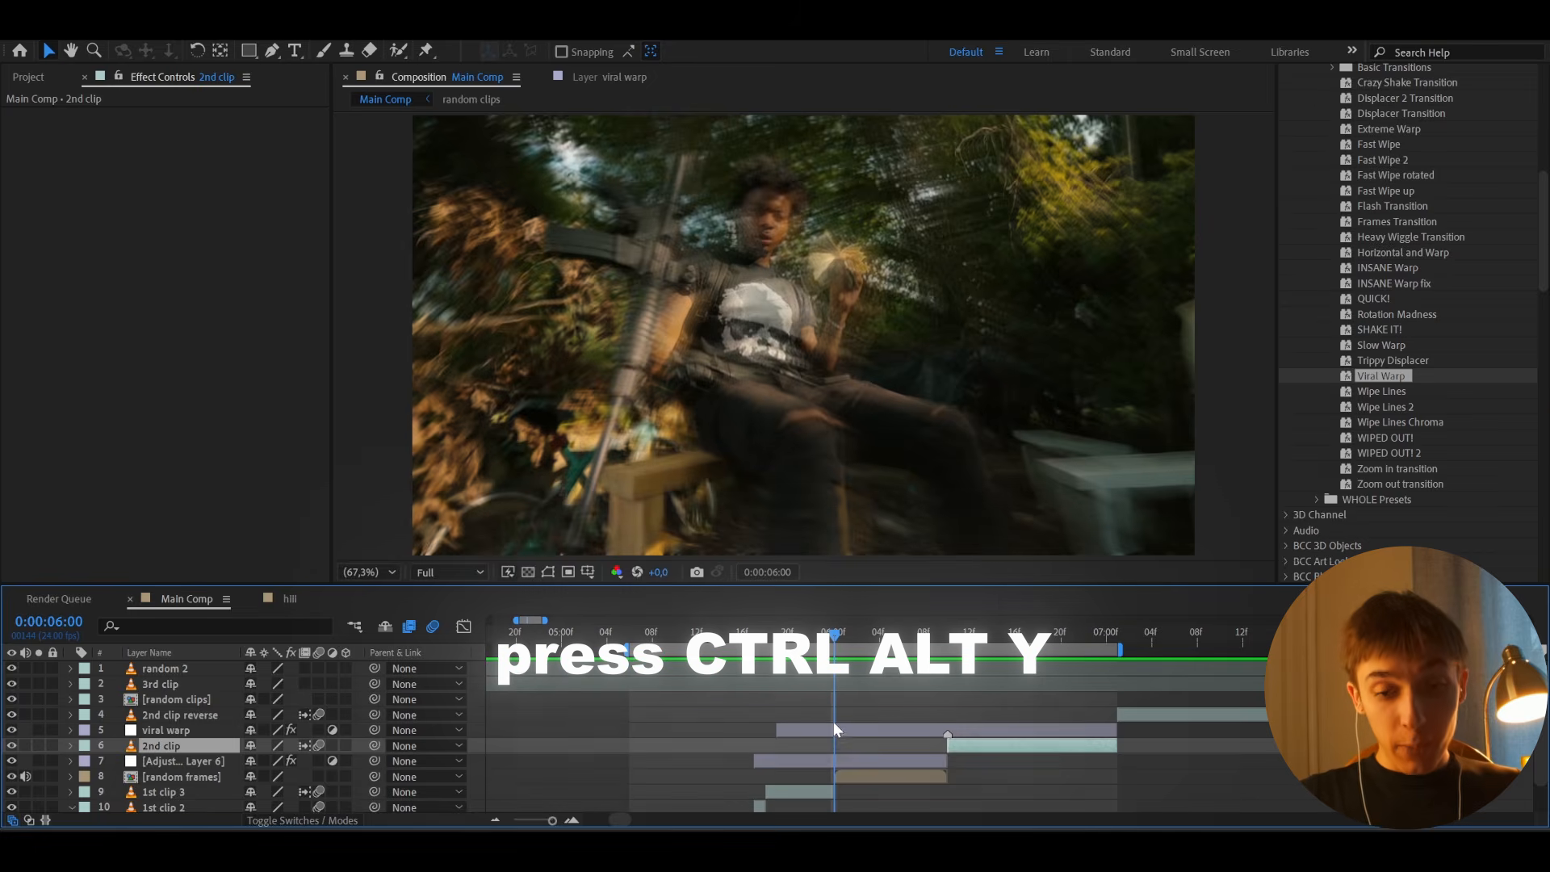
left_click(836, 731)
key("ctrl+alt+y")
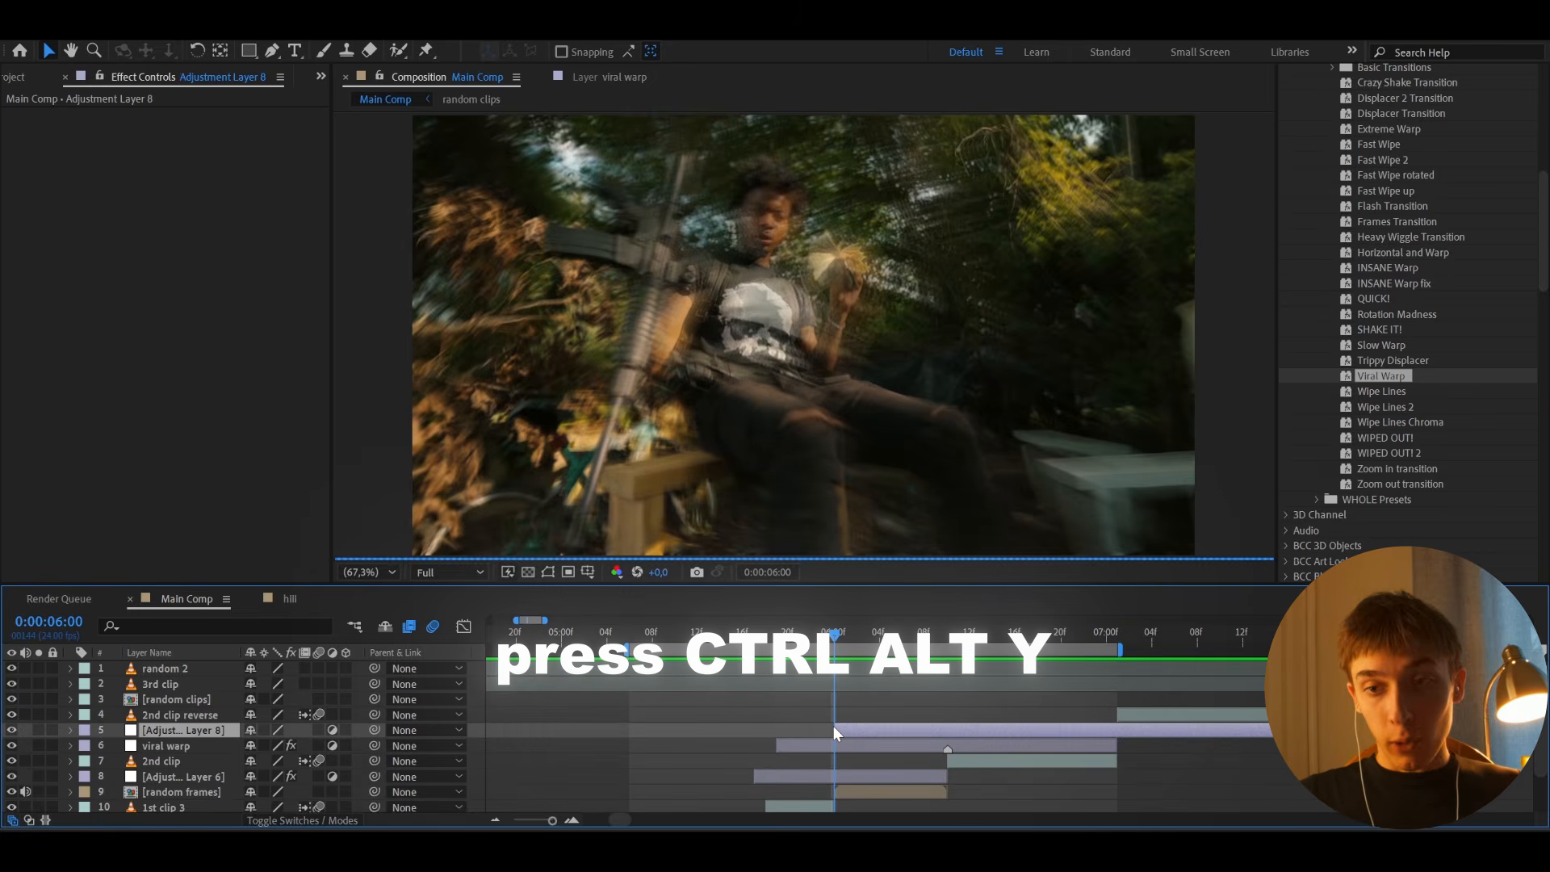
left_click_drag(1373, 81, 866, 735)
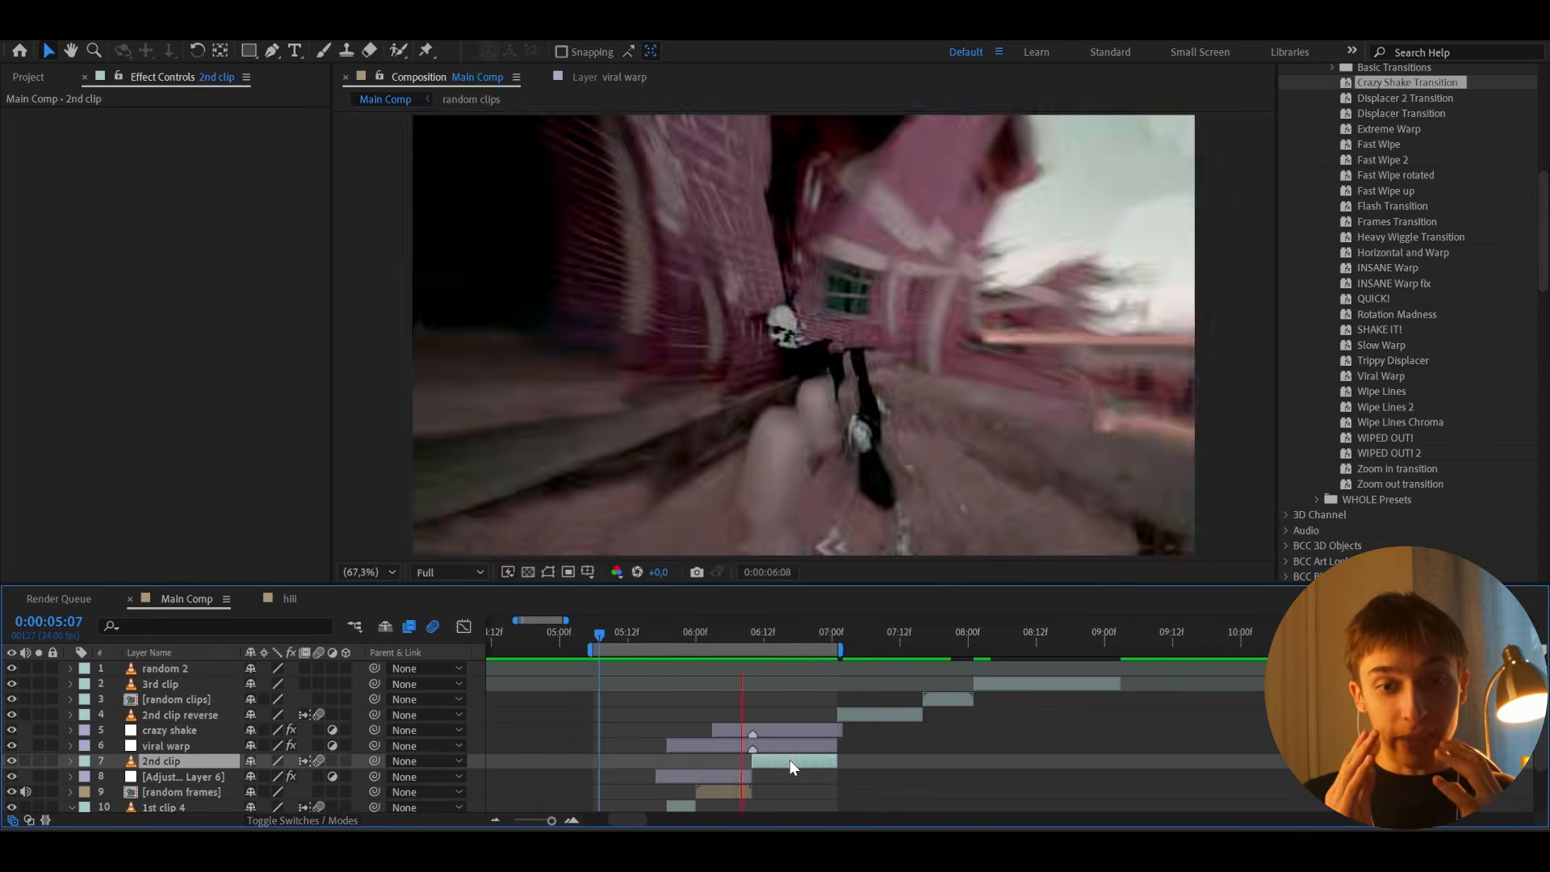
Step: Duplicate the Pixel Motion Blur adjustment layer, place the copy above random clips, and start it at 0:00:07:06
left_click_drag(702, 632, 934, 634)
left_click(886, 715)
left_click(959, 699)
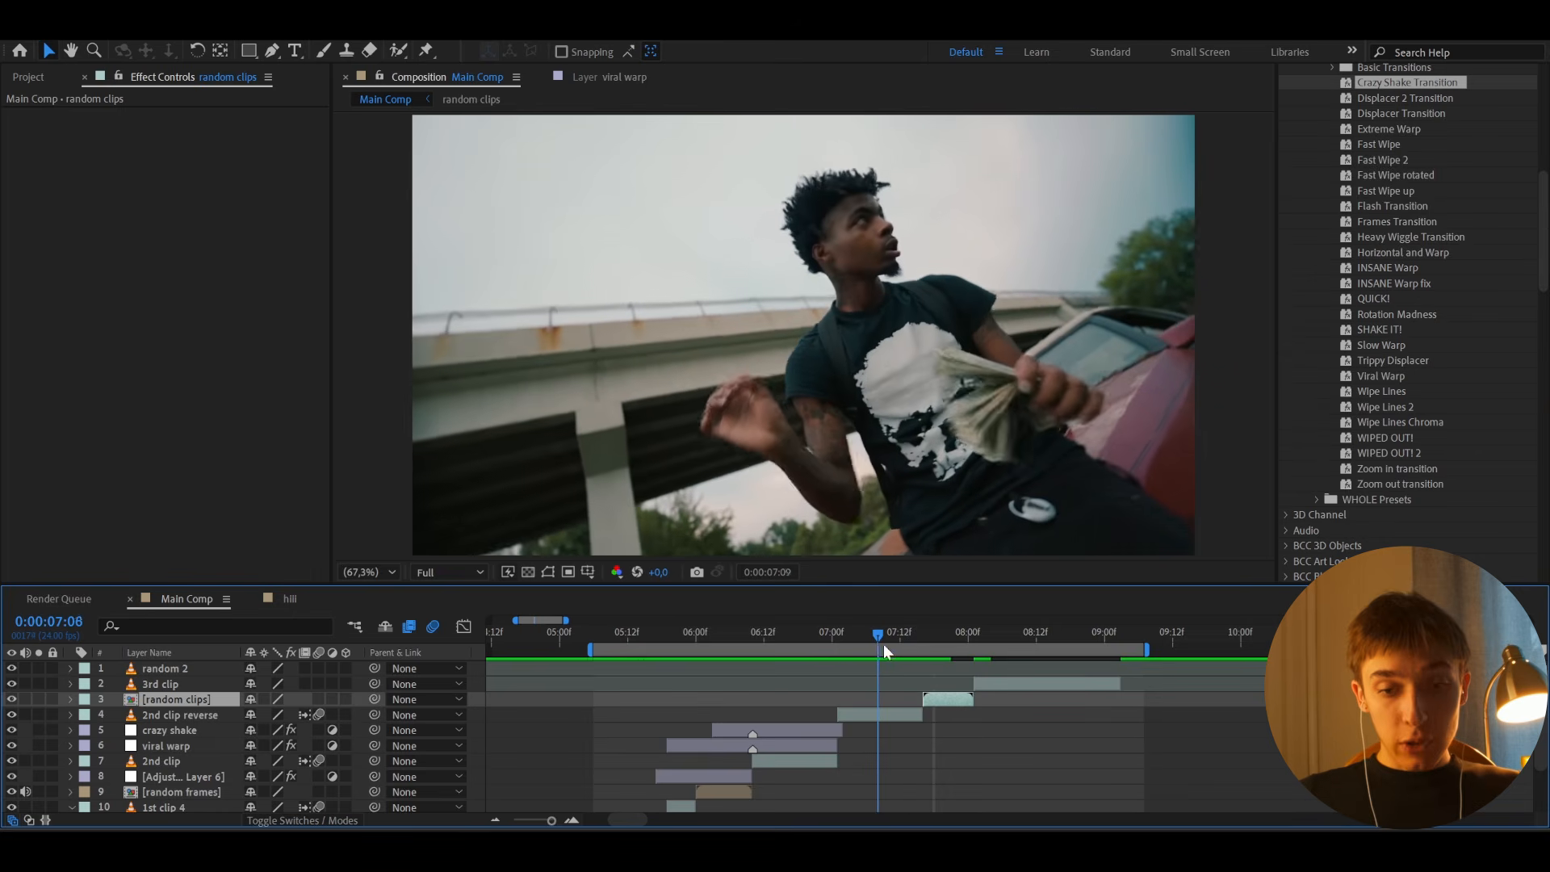
left_click_drag(880, 644, 868, 645)
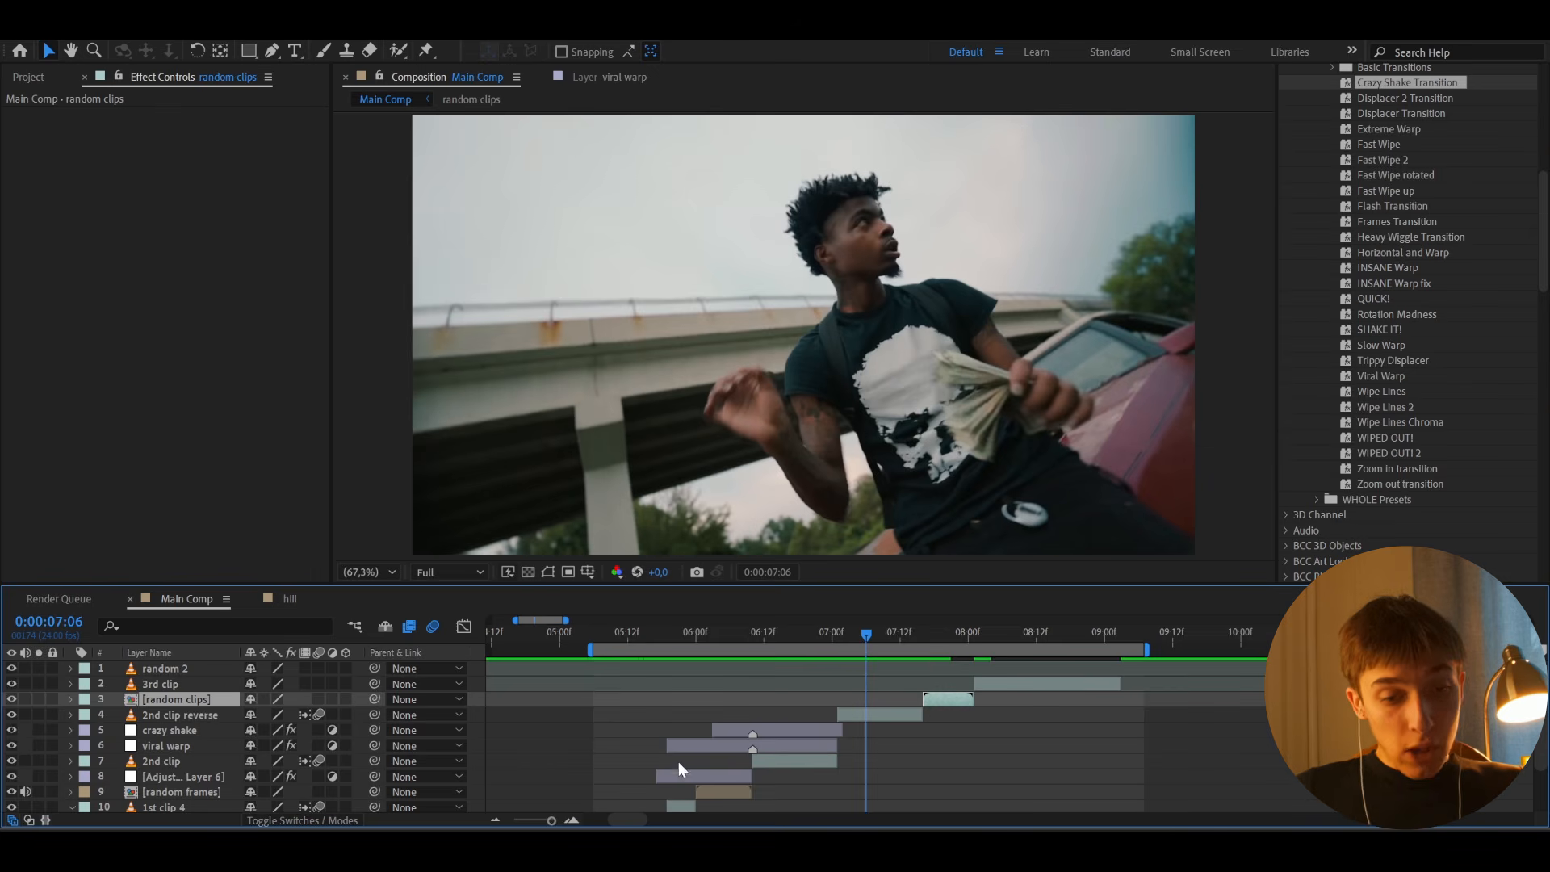
left_click(662, 777)
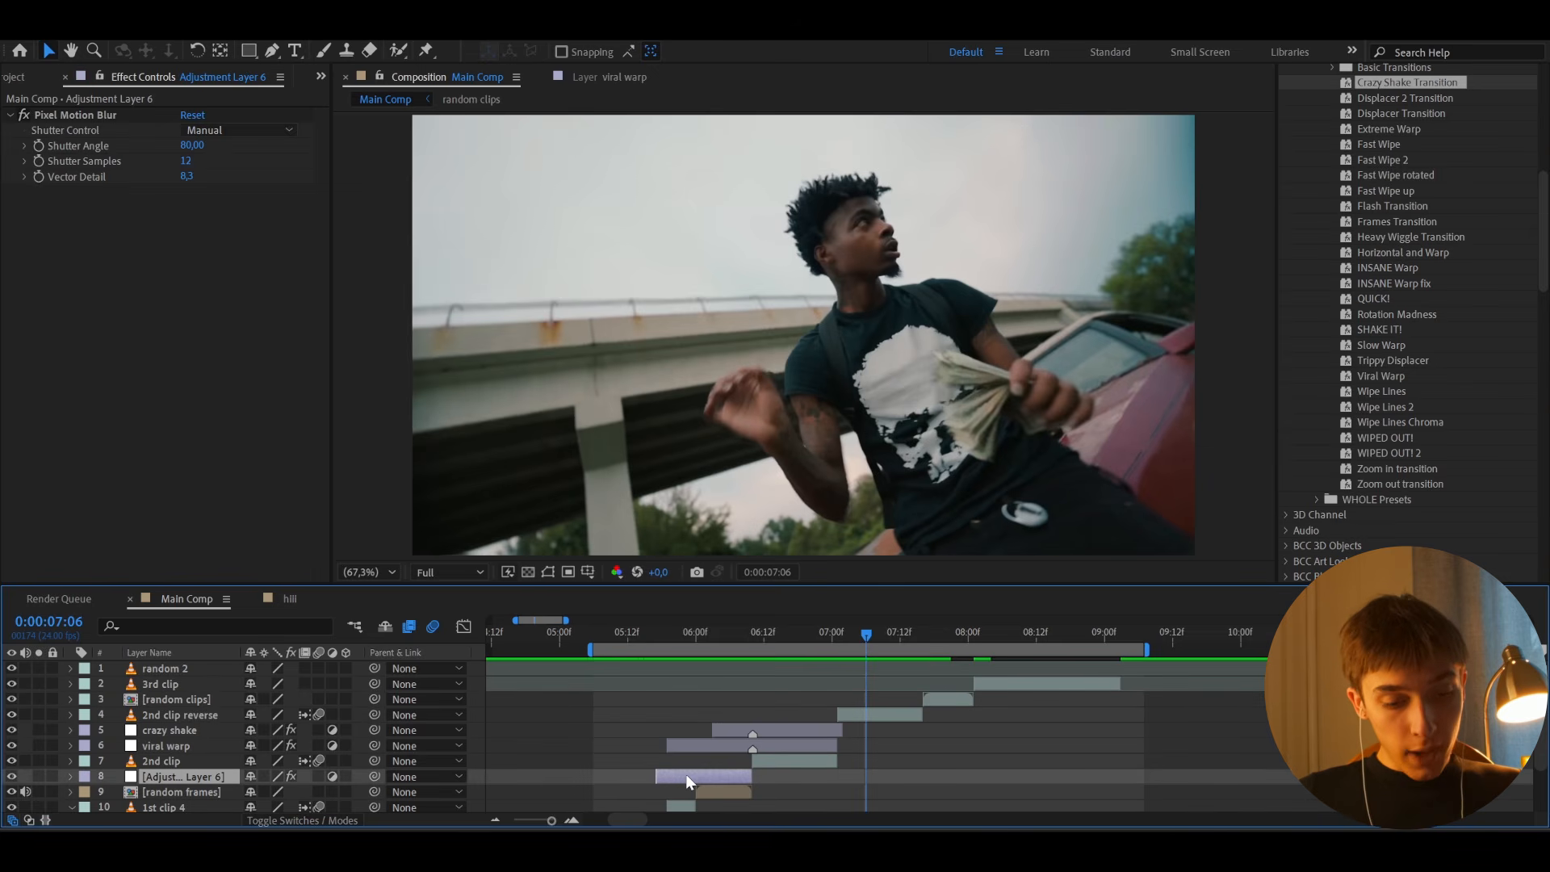
key("ctrl+d")
left_click_drag(230, 771, 275, 694)
key("bracketleft")
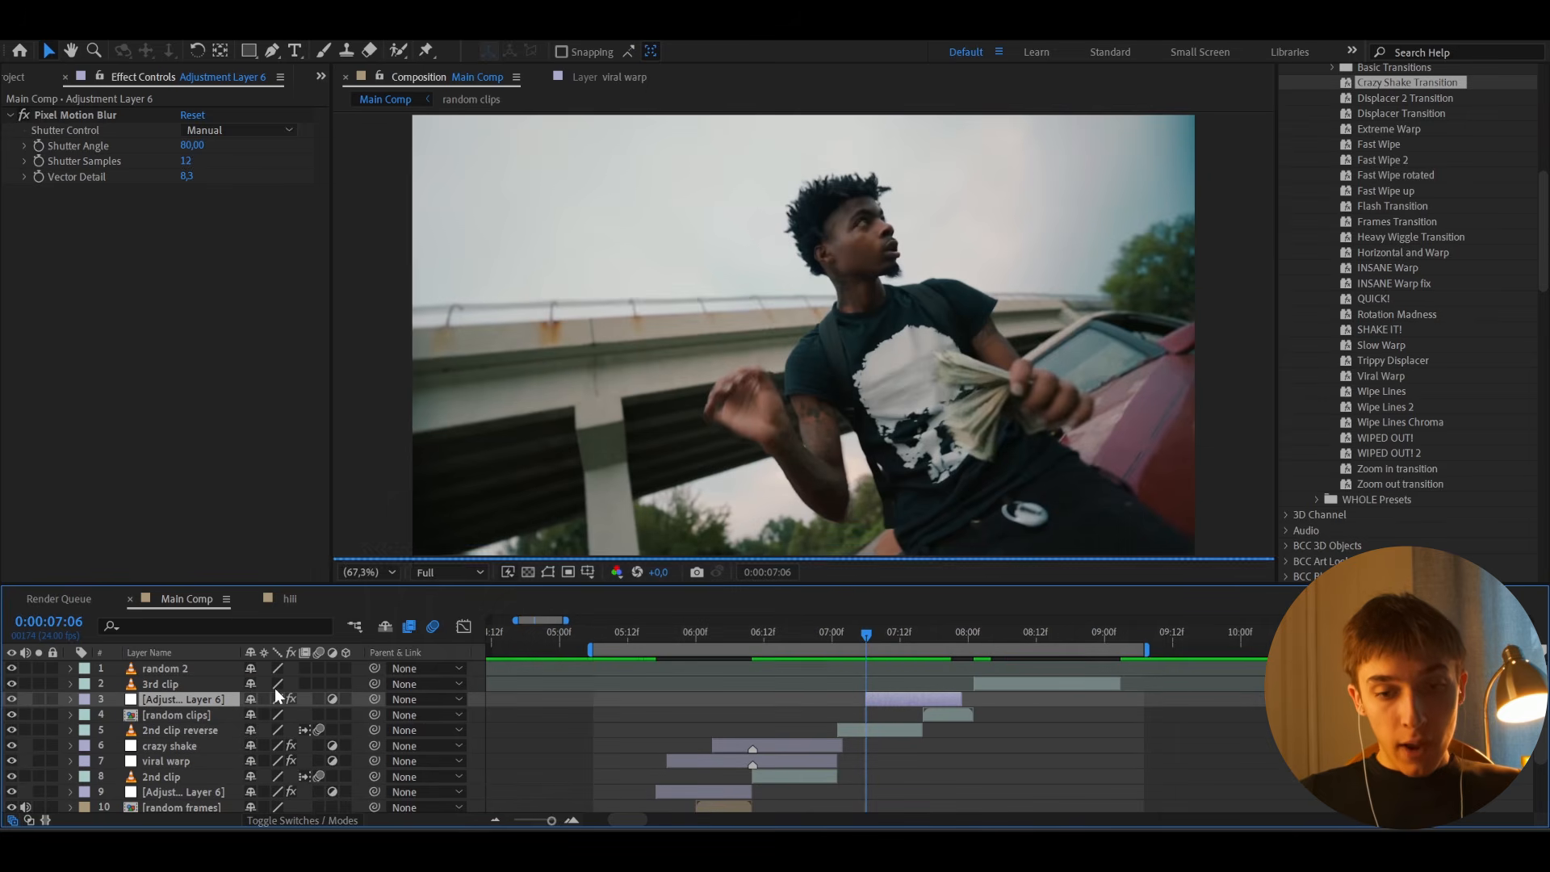
Step: Extend the duplicated adjustment layer from the start of 2nd clip reverse at 0:00:07:01 to the end of random clips at 0:00:08:01
scroll(897, 743, "up", 4)
left_click(678, 729)
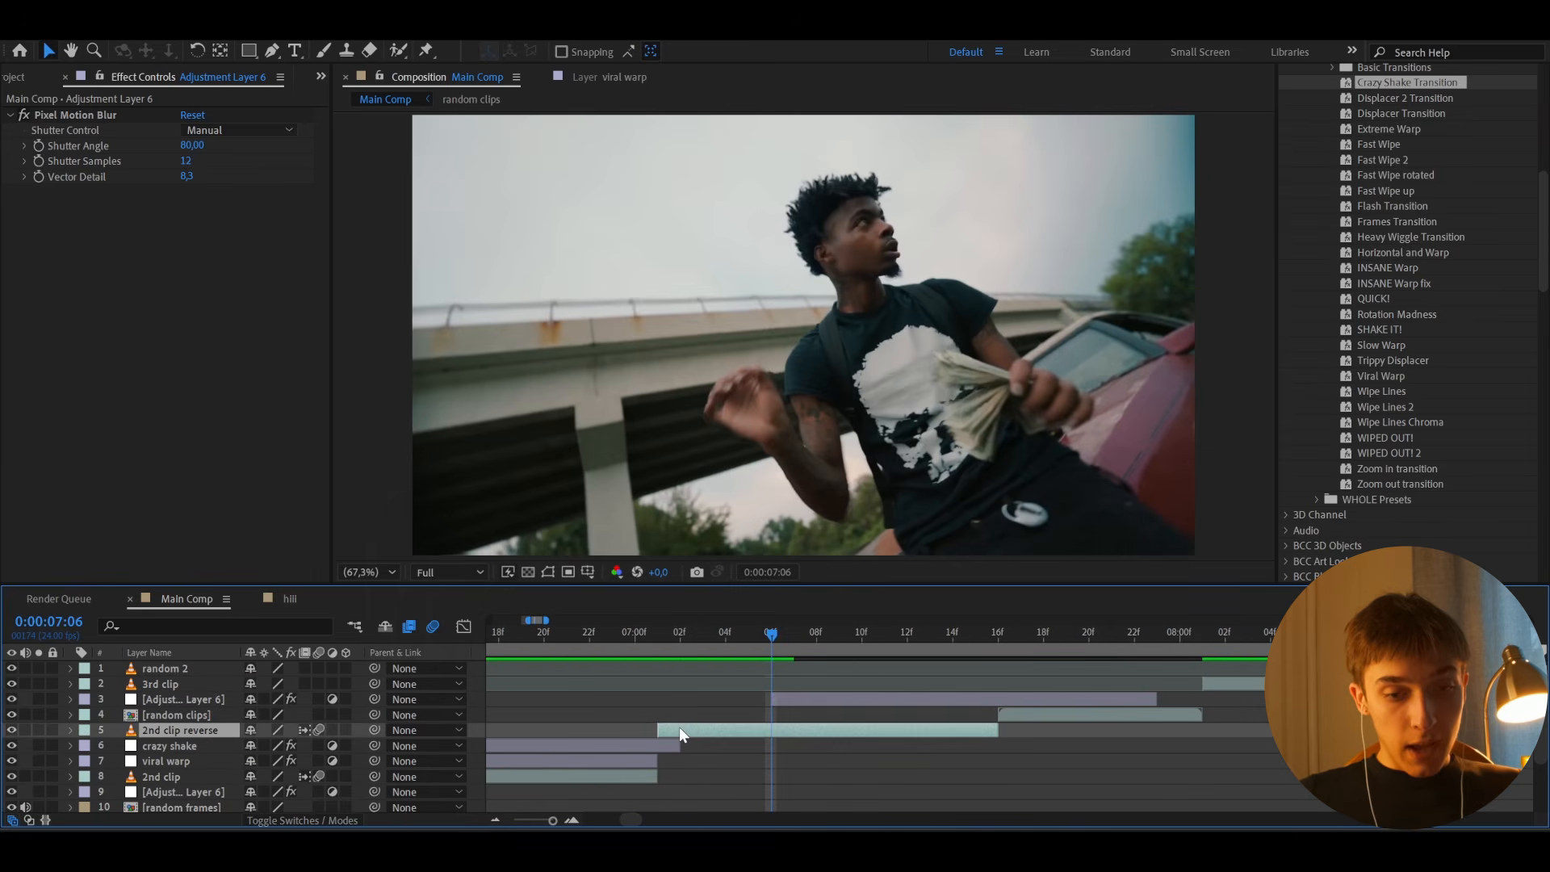
left_click_drag(771, 696, 657, 696)
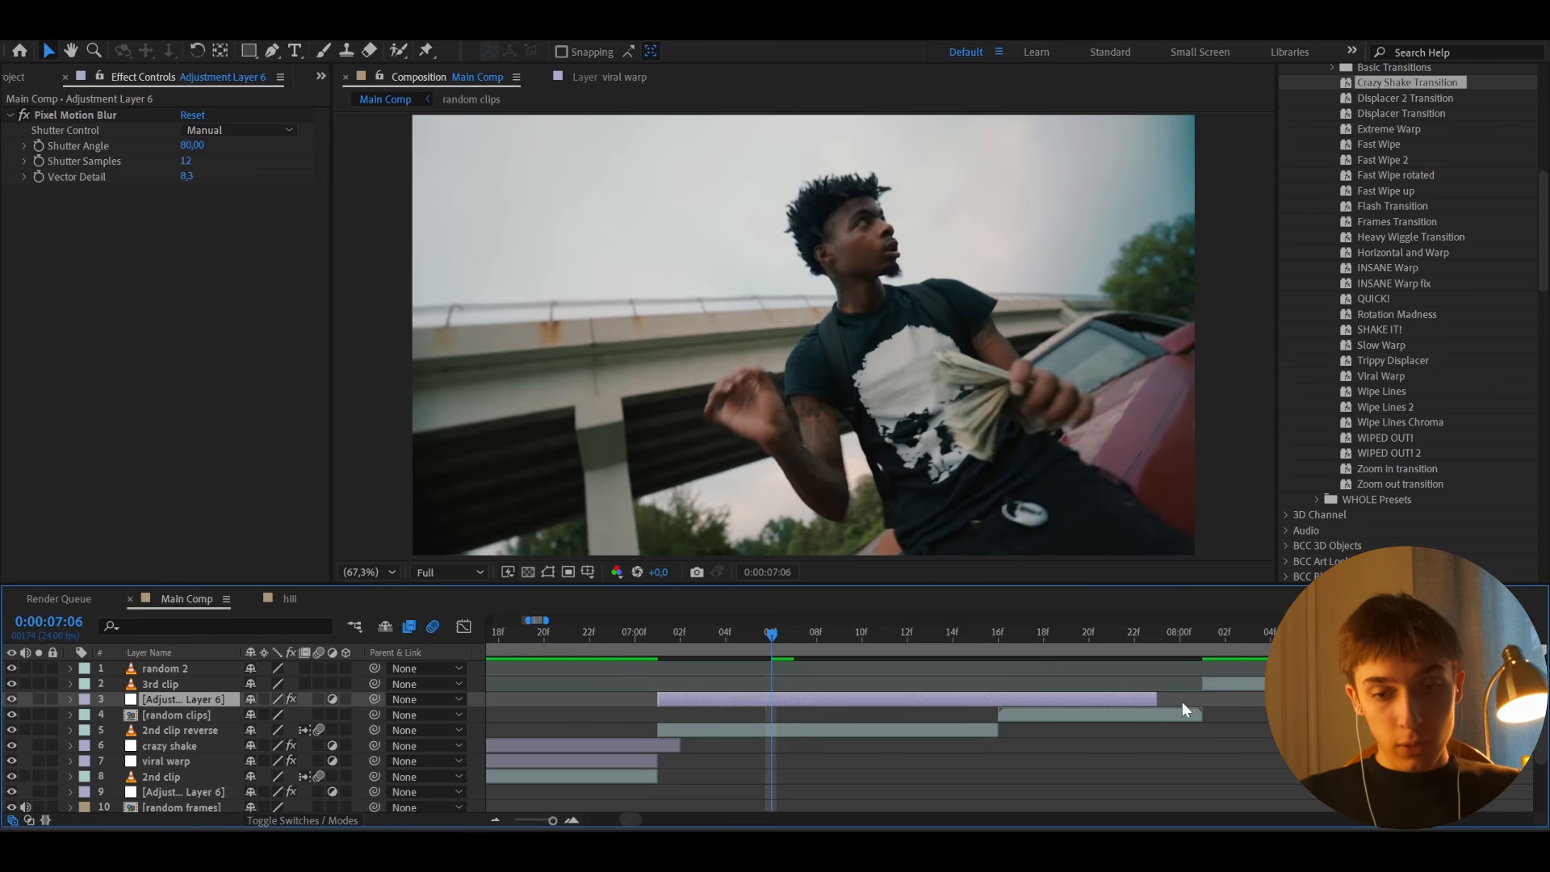
left_click_drag(1157, 696, 1215, 696)
left_click(1090, 634)
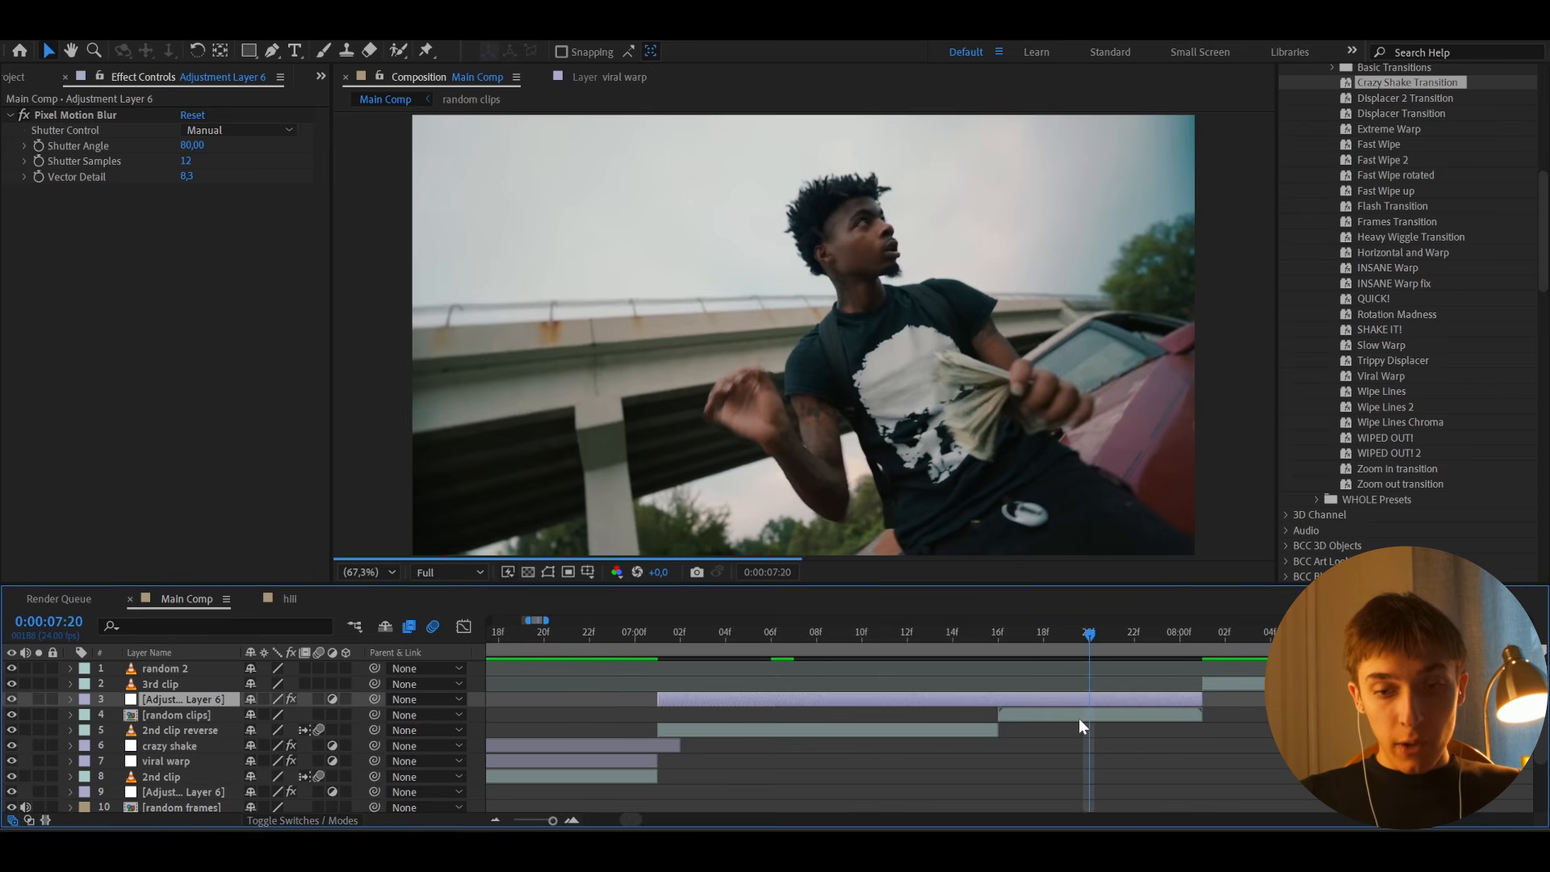
left_click(1080, 719)
left_click_drag(1124, 638, 1077, 633)
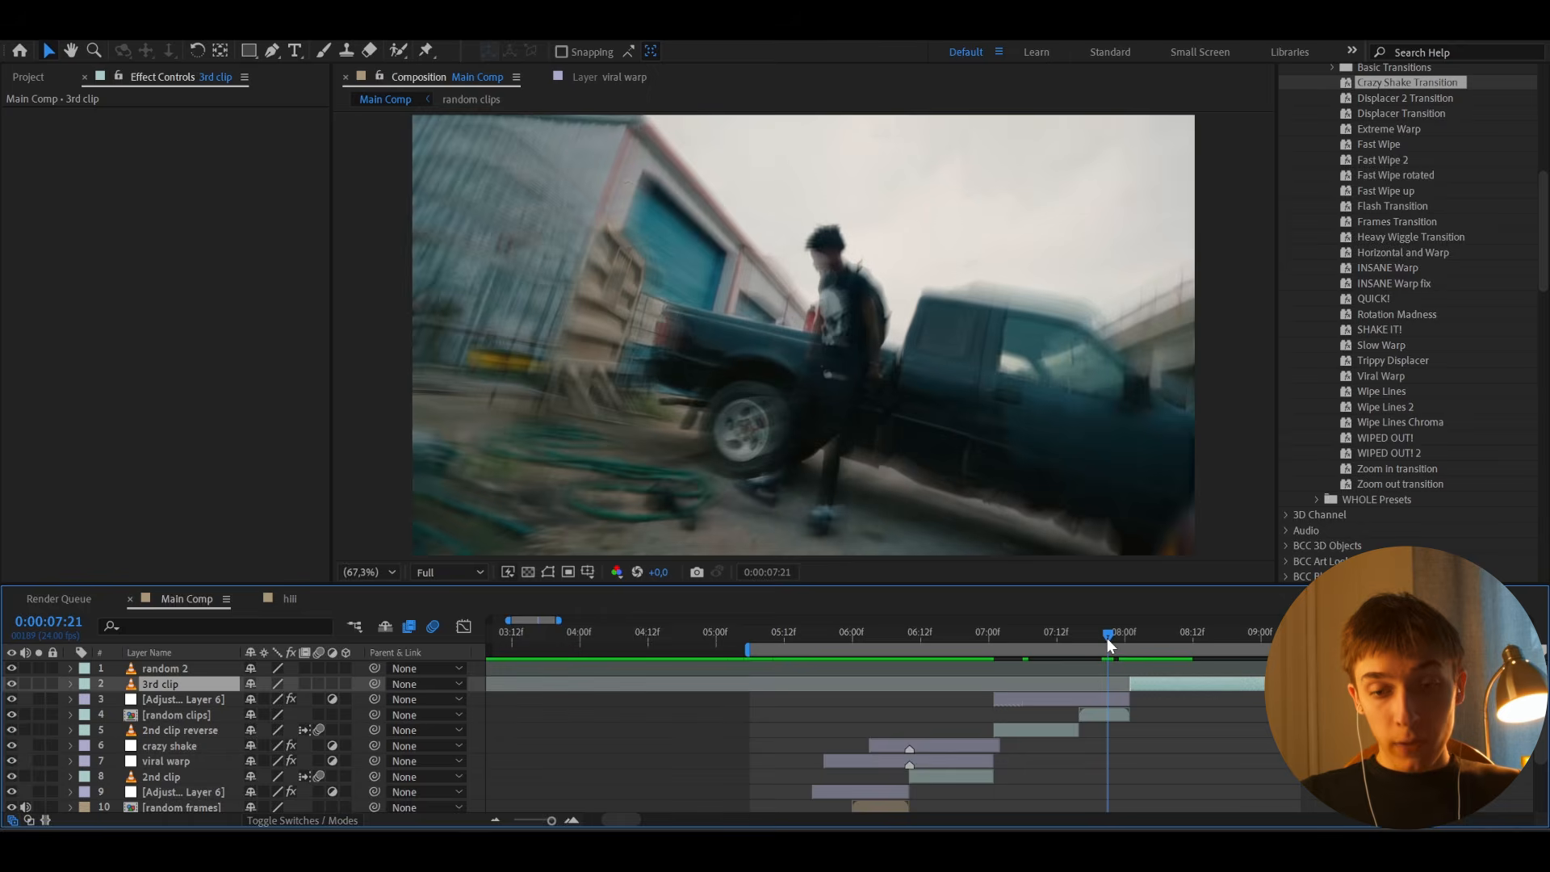
Step: Import 3D Sniper Bullets flying in overlay.mov from the Viral Transitions Pack's Transition Overlays folder into Main Comp, starting at about 0:00:07:04
scroll(1125, 697, "up", 2)
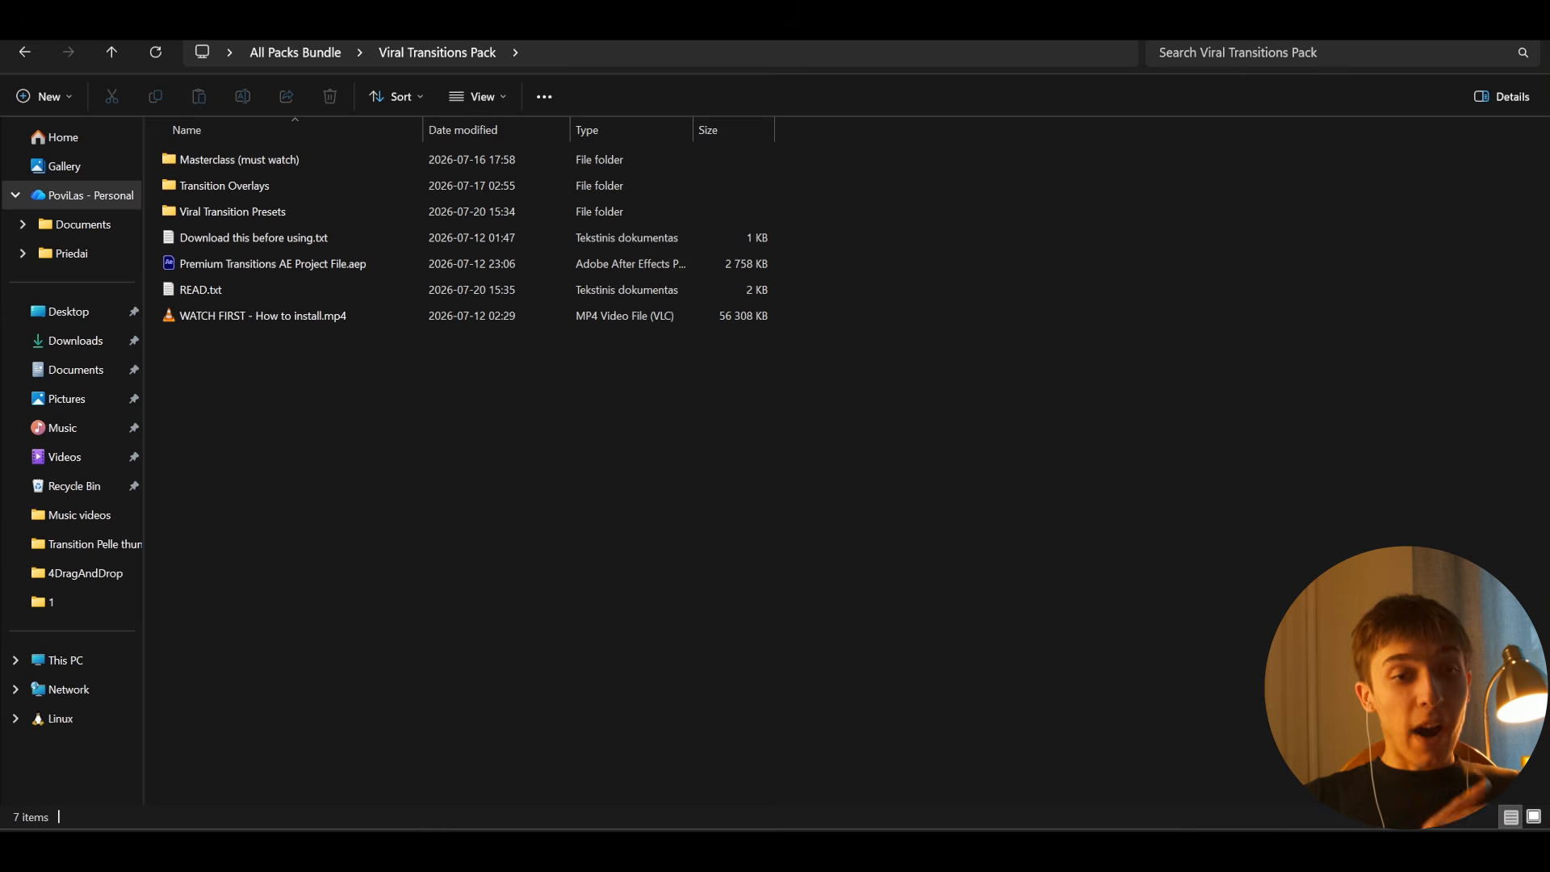
left_click_drag(582, 16, 721, 74)
double_click(1044, 360)
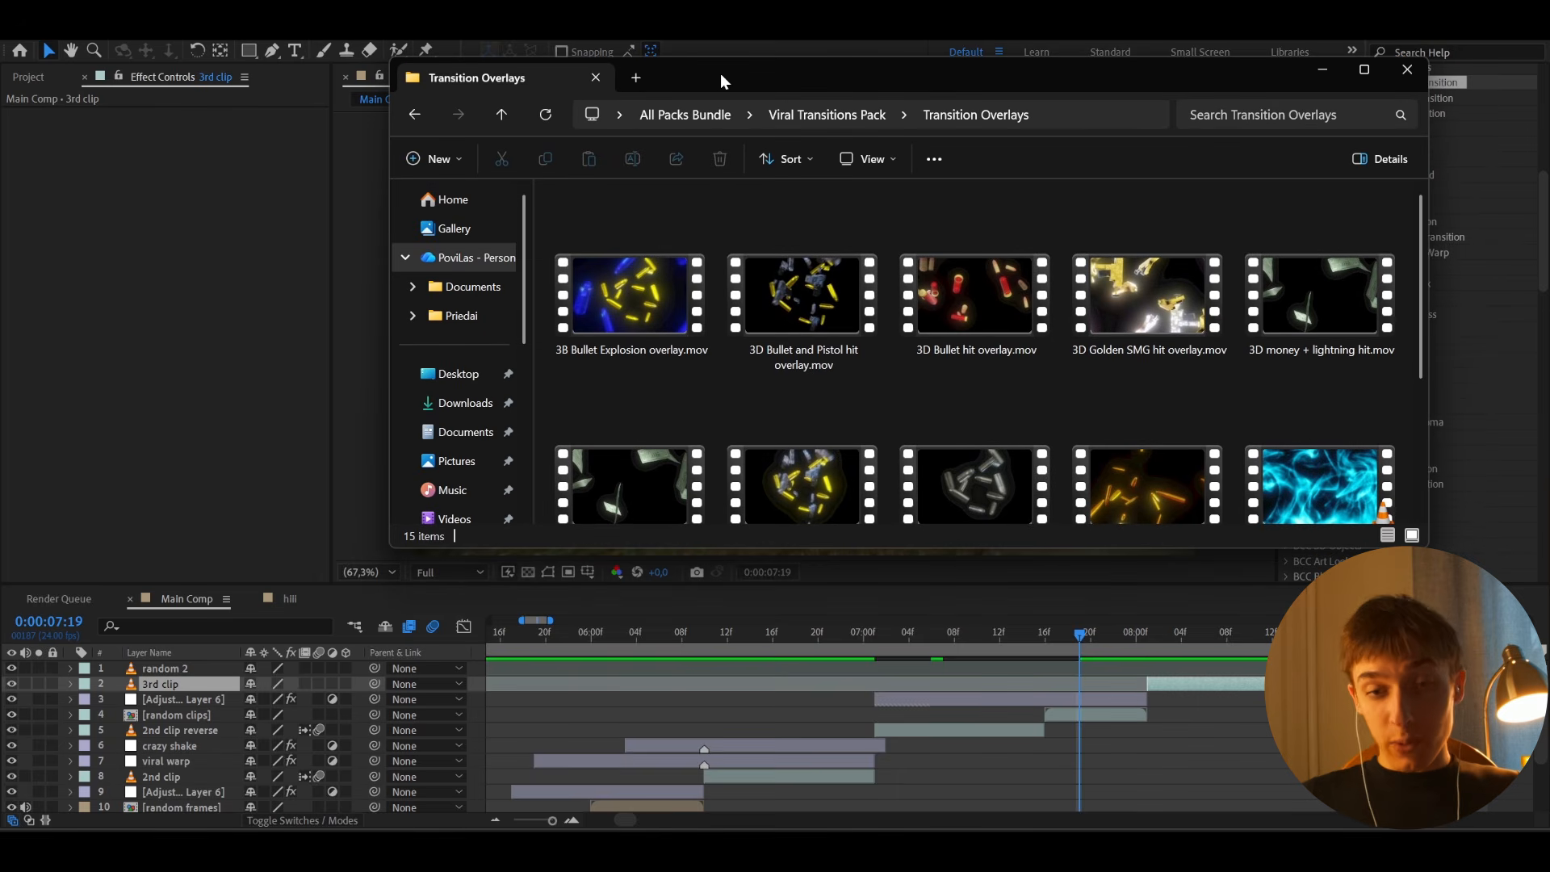
left_click(1118, 468)
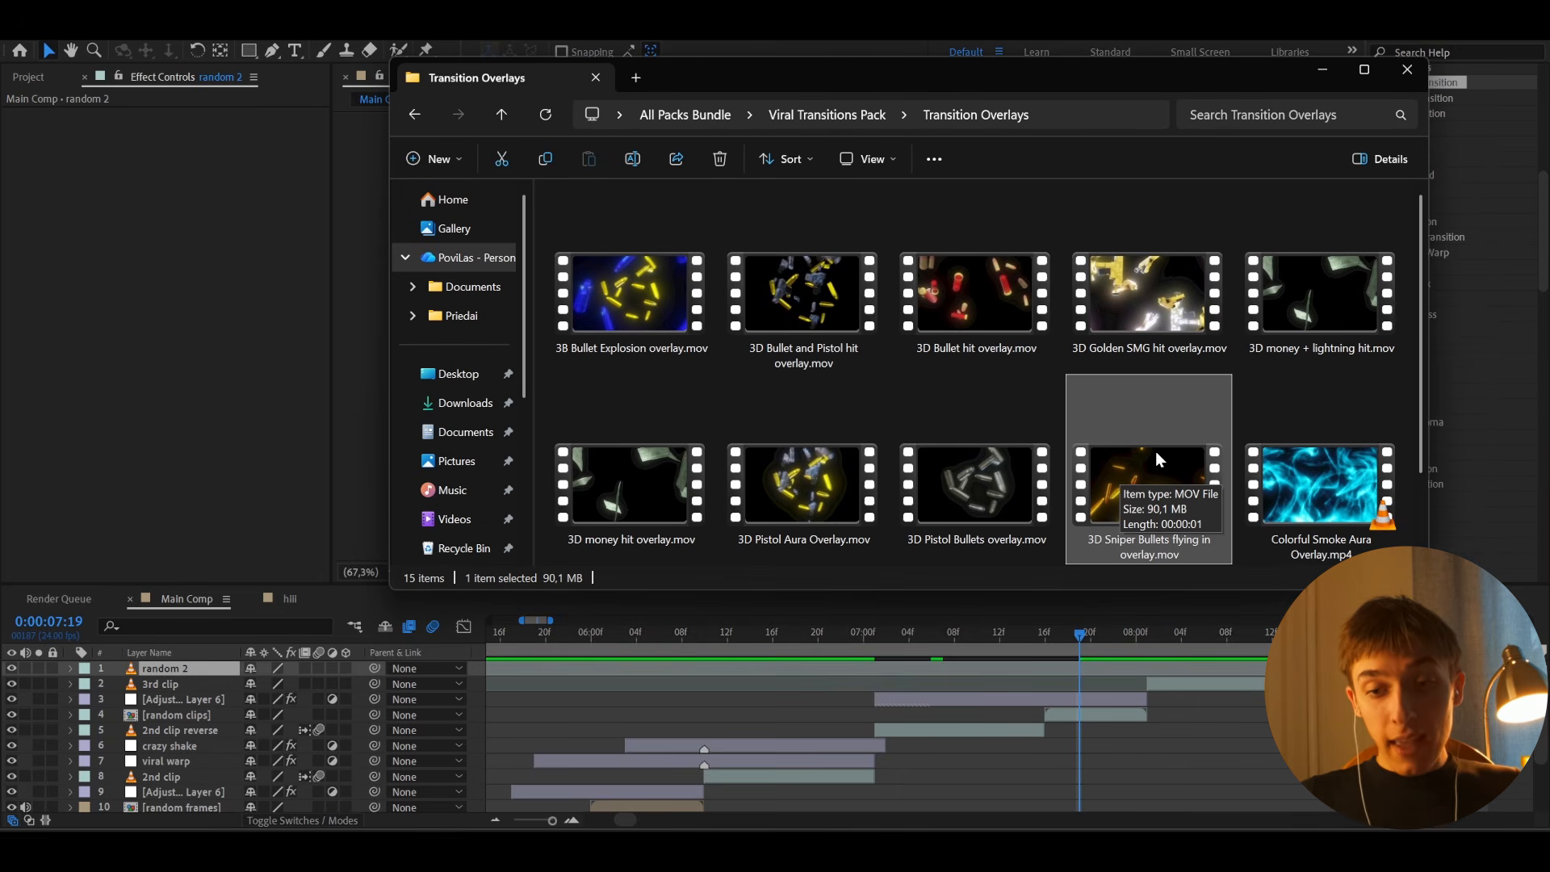
left_click_drag(1155, 452, 908, 733)
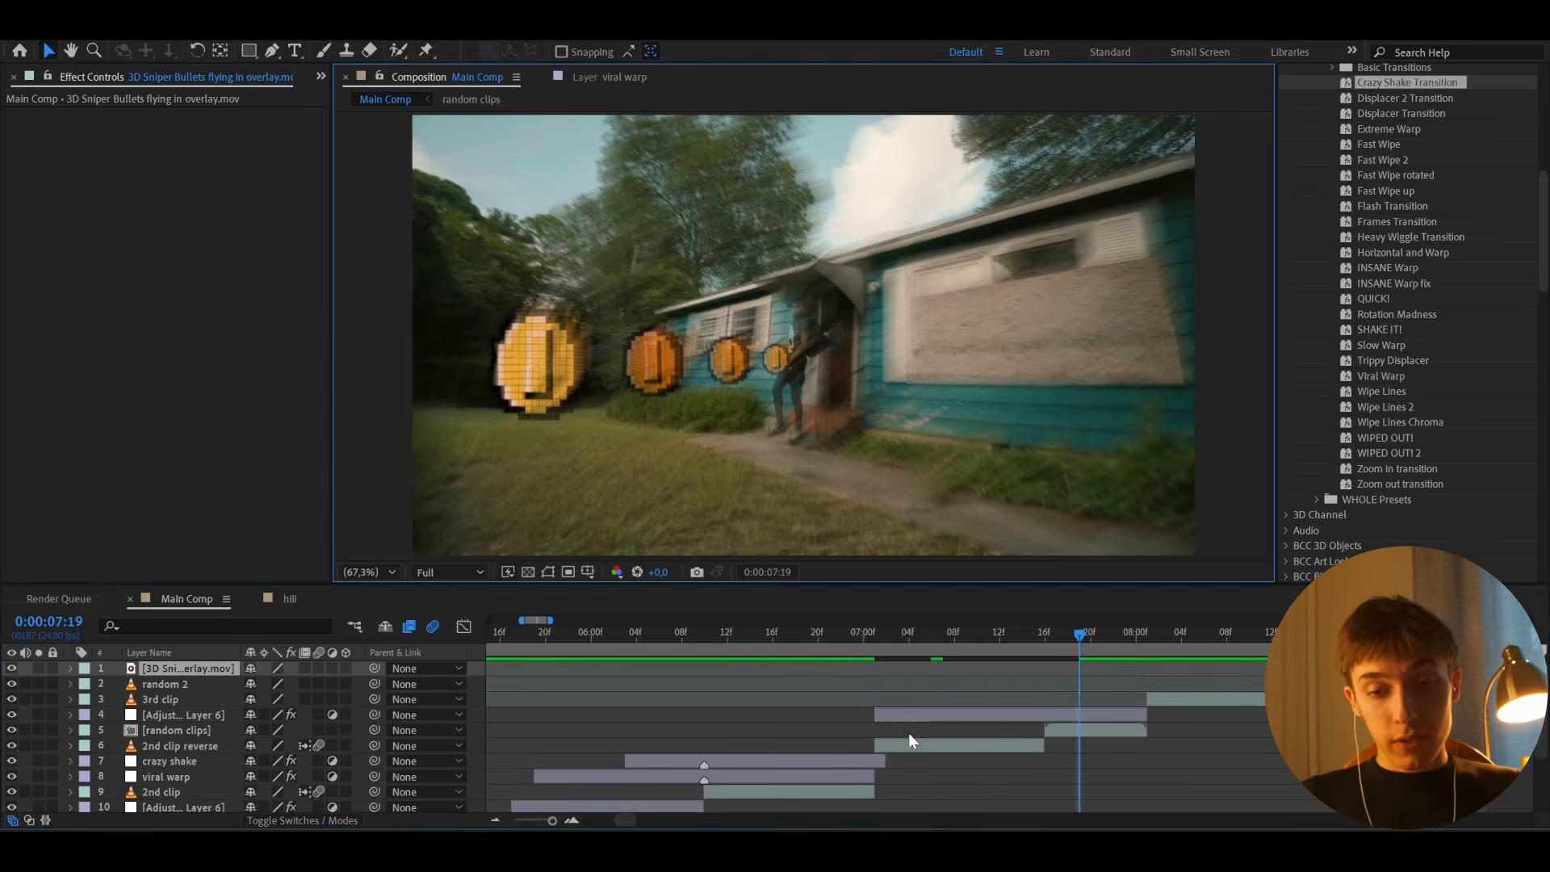
Step: Reorder the layers so the sniper bullets overlay sits below random 2, with the later Pixel Motion Blur adjustment layer directly above the overlay
left_click_drag(186, 672, 187, 686)
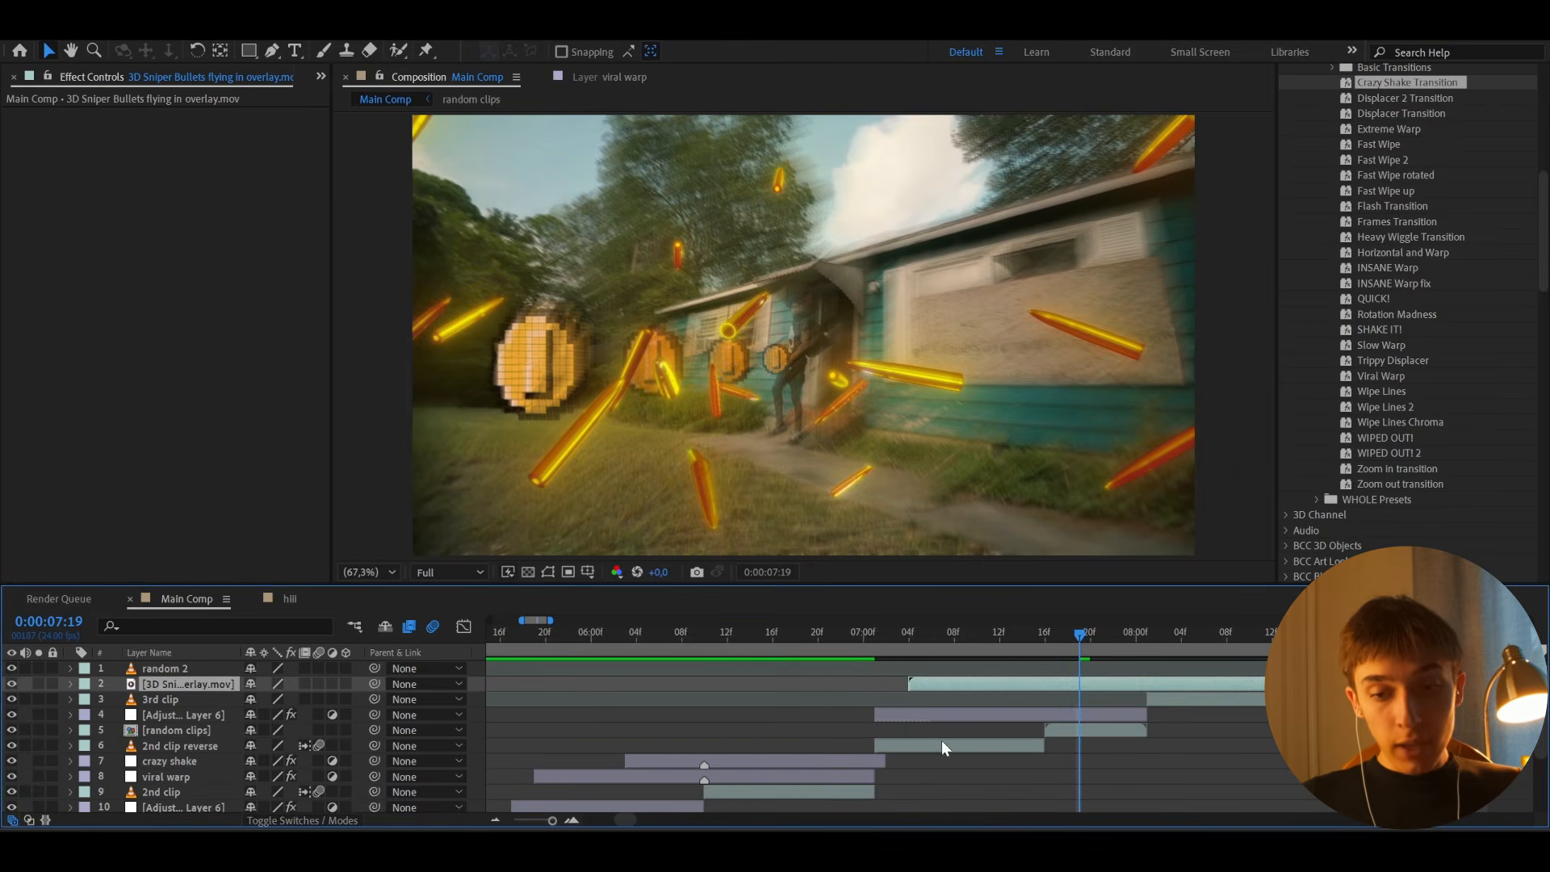
left_click(942, 716)
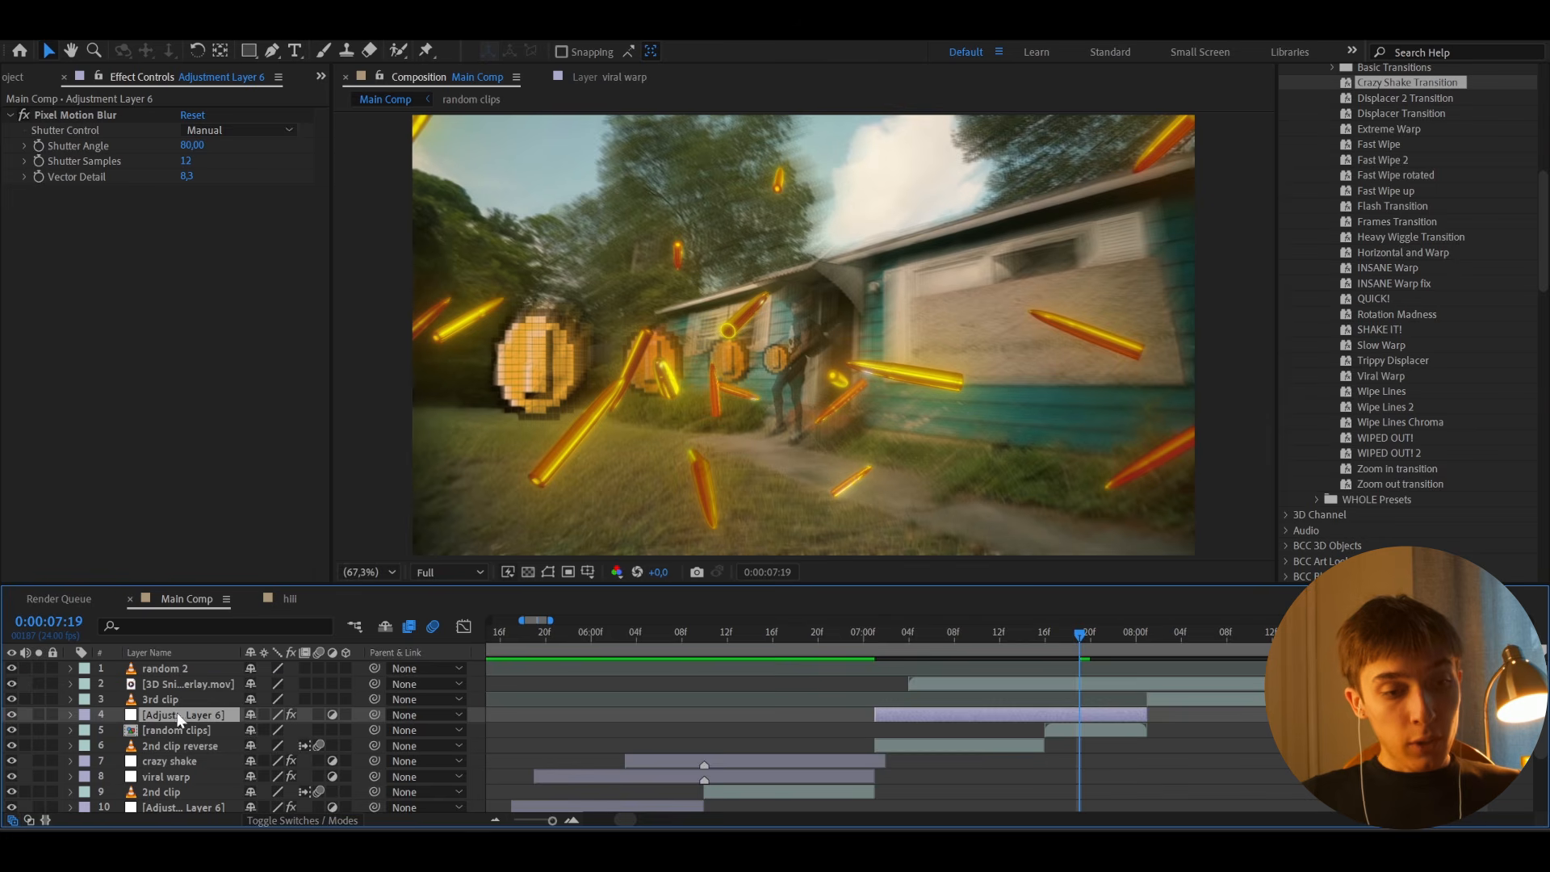
left_click_drag(179, 718, 220, 675)
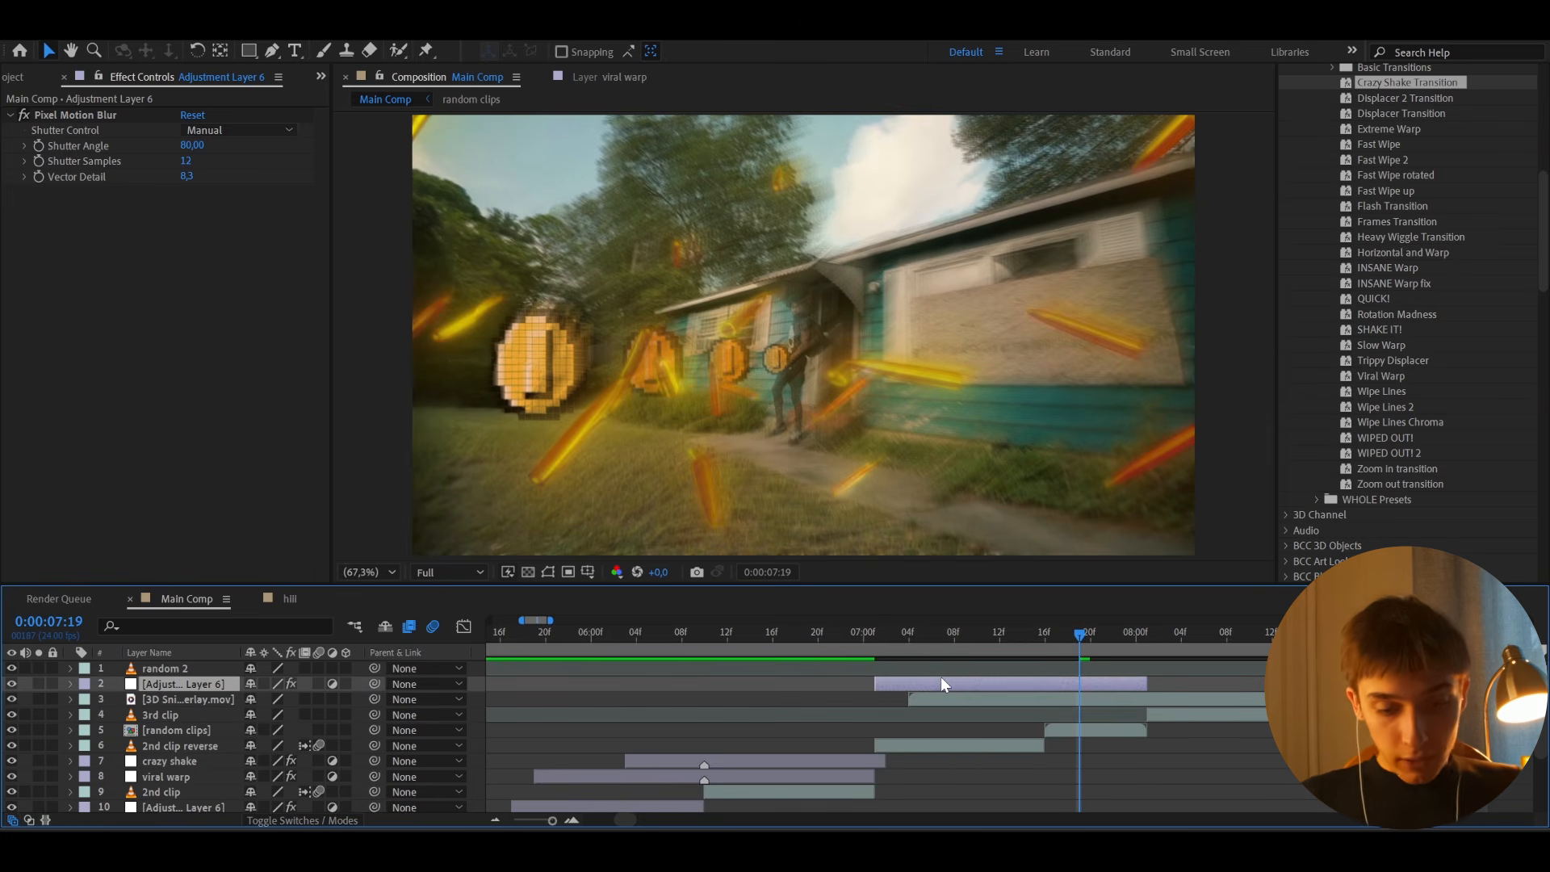
Step: Add a new adjustment layer above the Pixel Motion Blur layer, trim its start to 0:00:07:19, and apply the QUICK! preset to it
key("ctrl+alt+y")
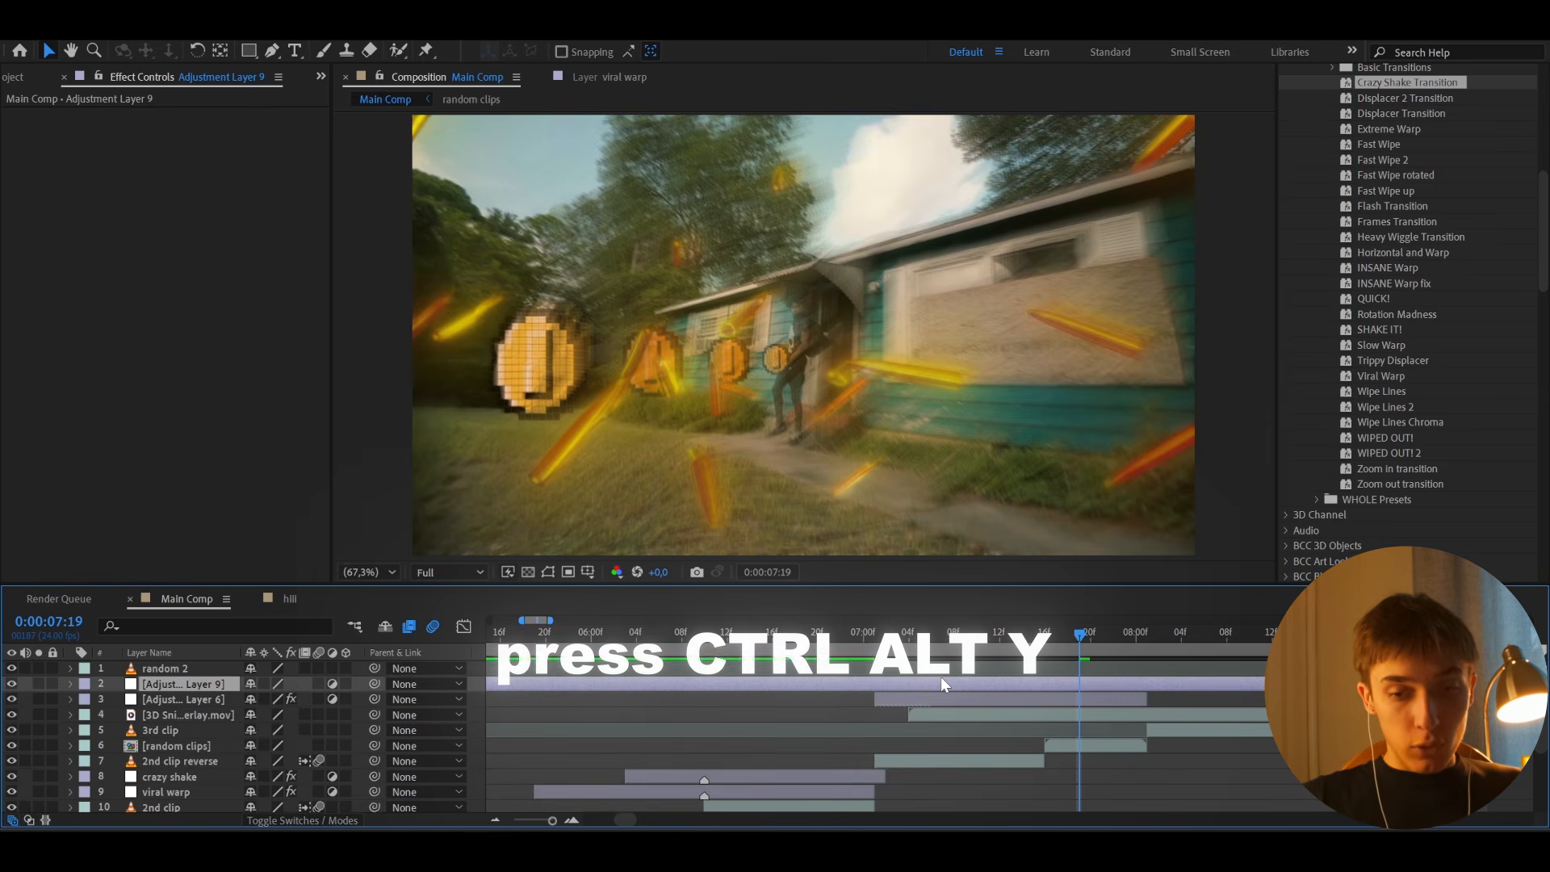
key("alt+bracketleft")
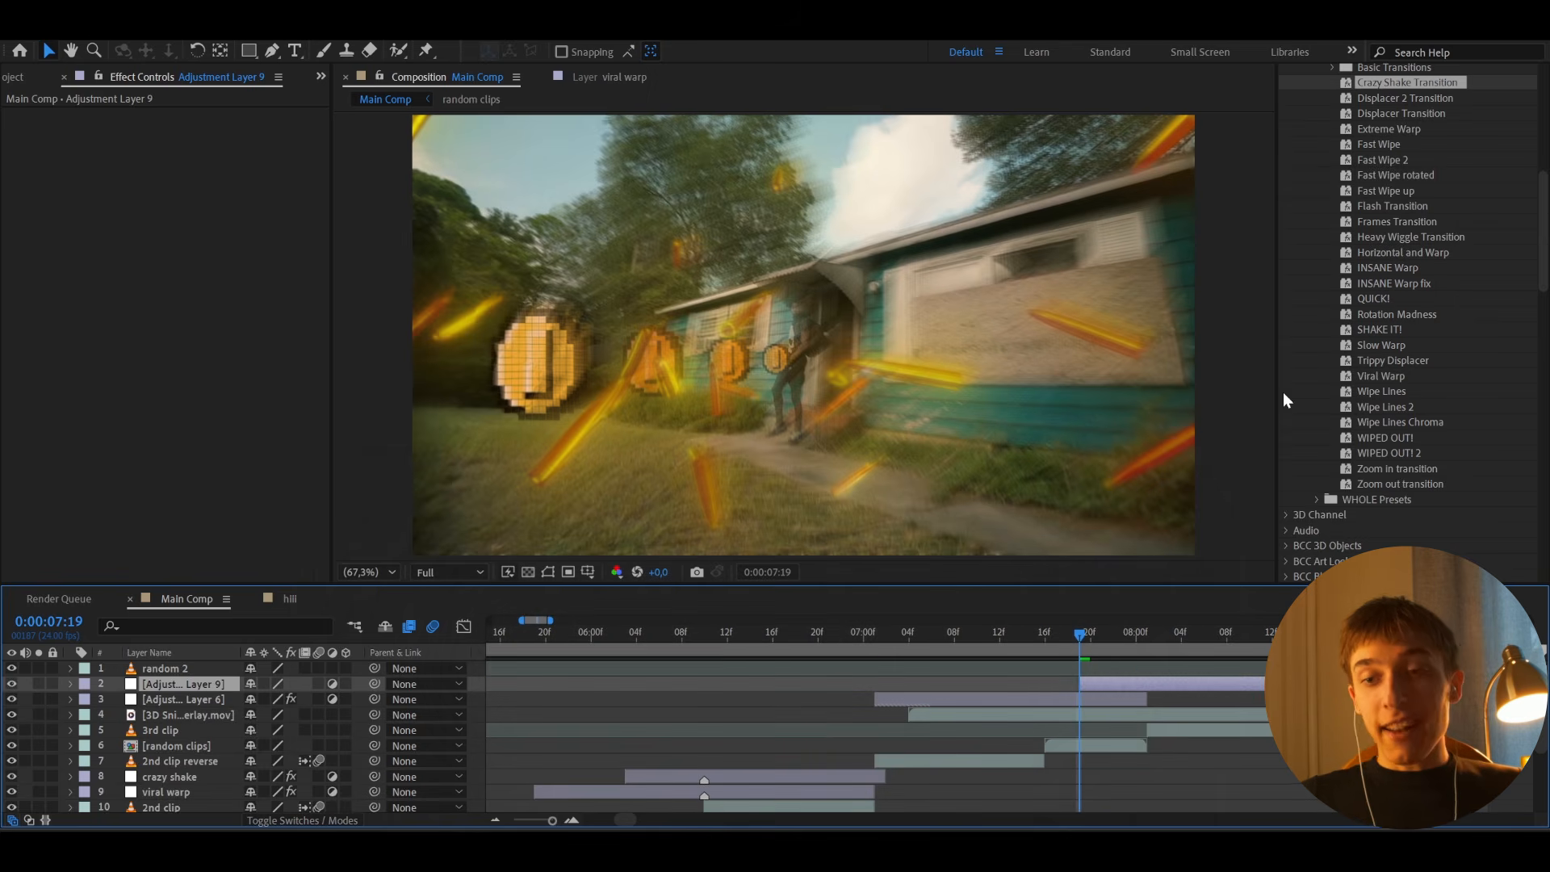
left_click(1373, 299)
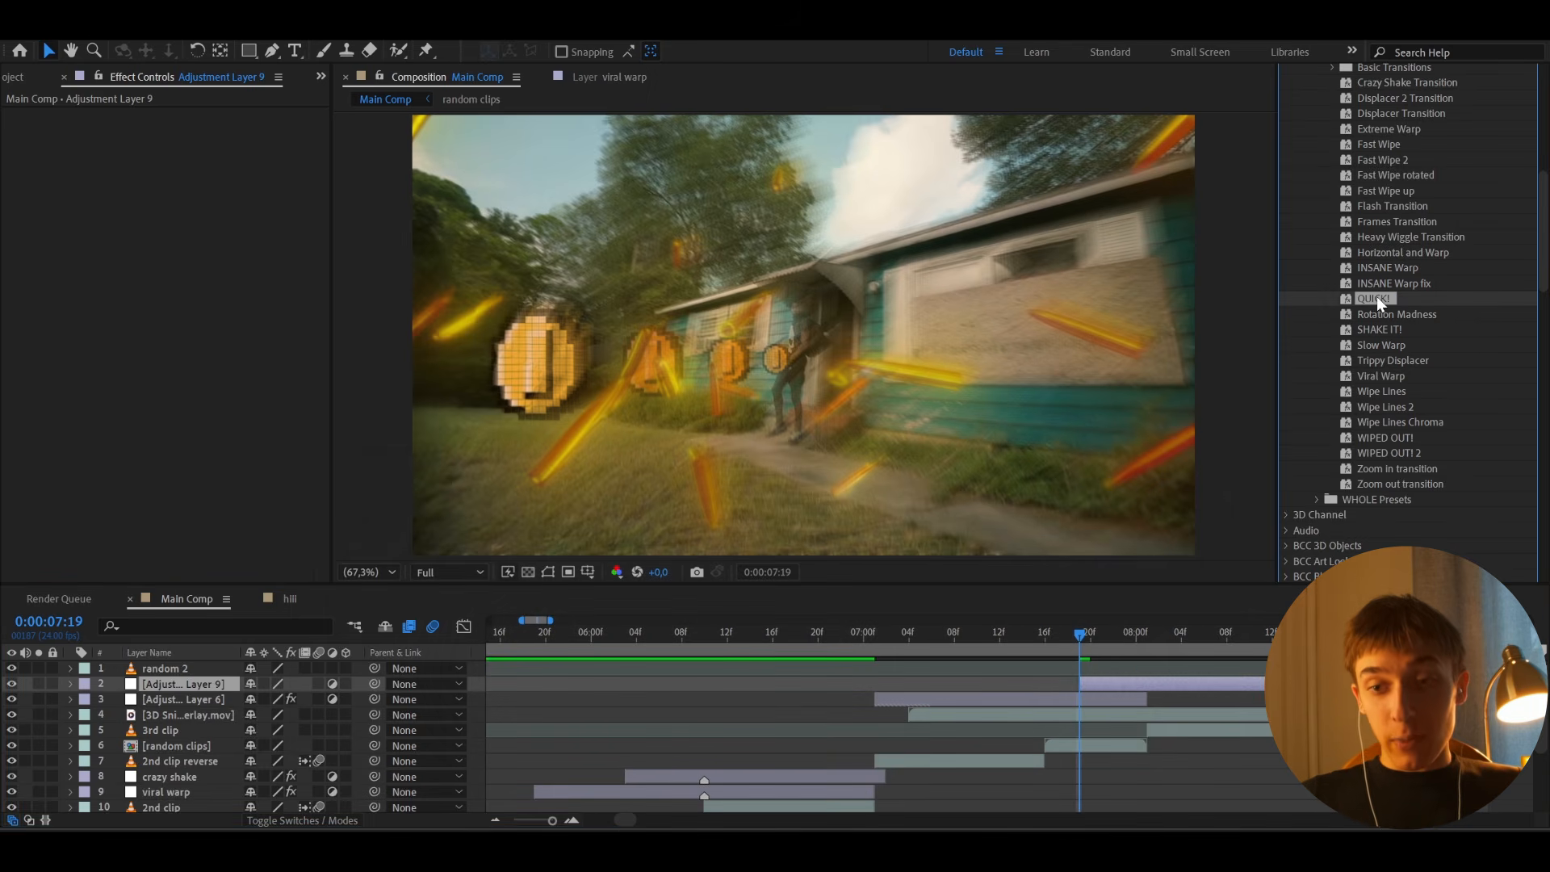
left_click_drag(1377, 297, 1103, 702)
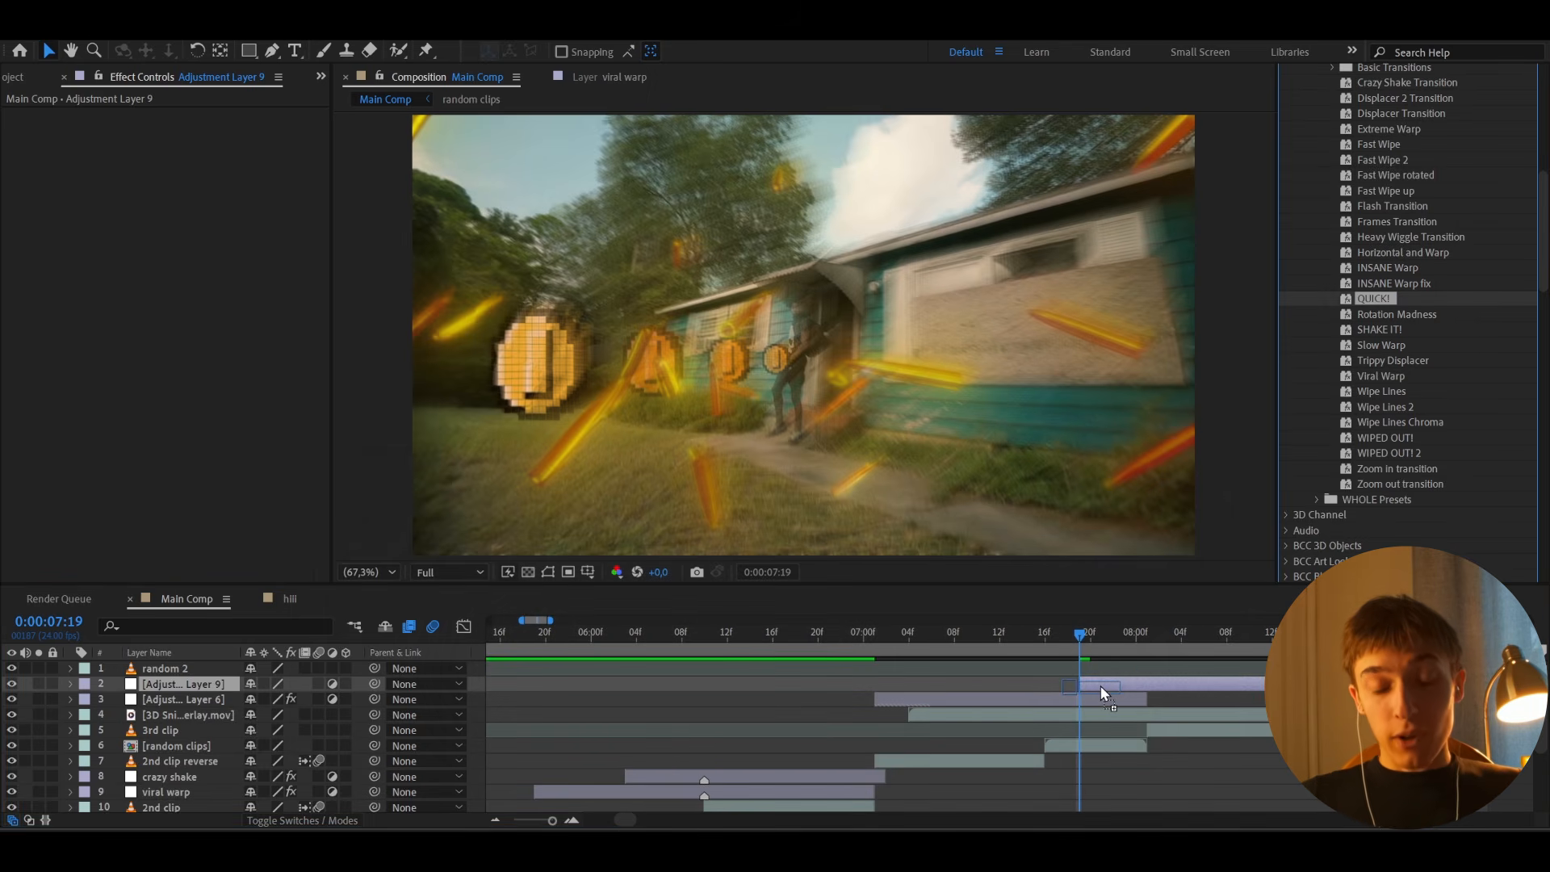